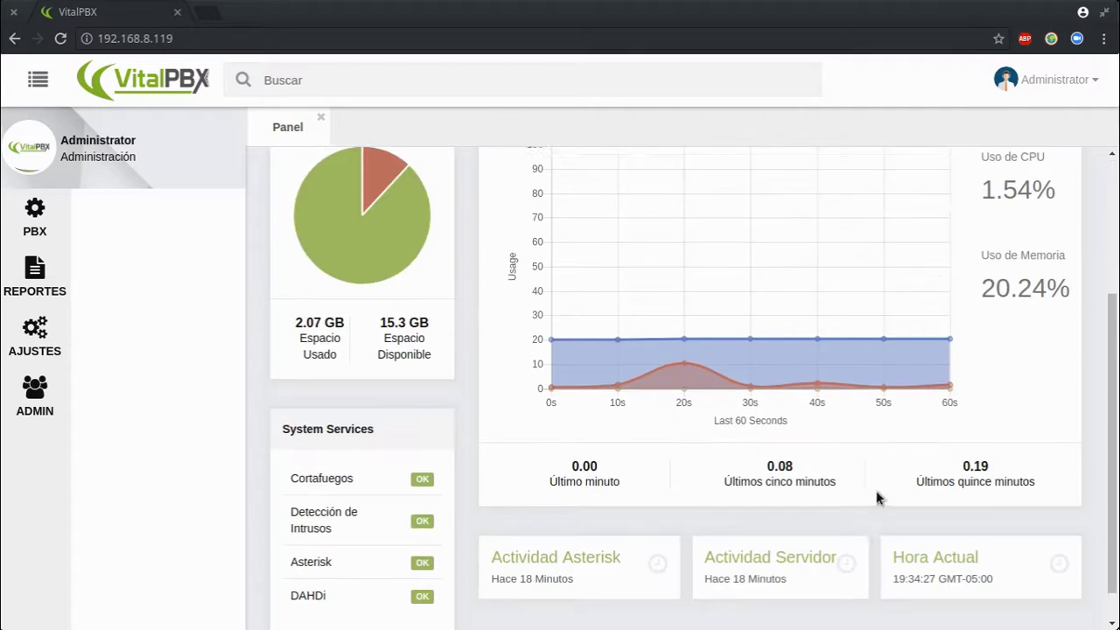
Scroll through the dashboard, inspecting the SIP and PJSIP Dispositivos counts
{"action": "scroll", "coordinate": [817, 513], "scroll_direction": "up", "scroll_amount": 3}
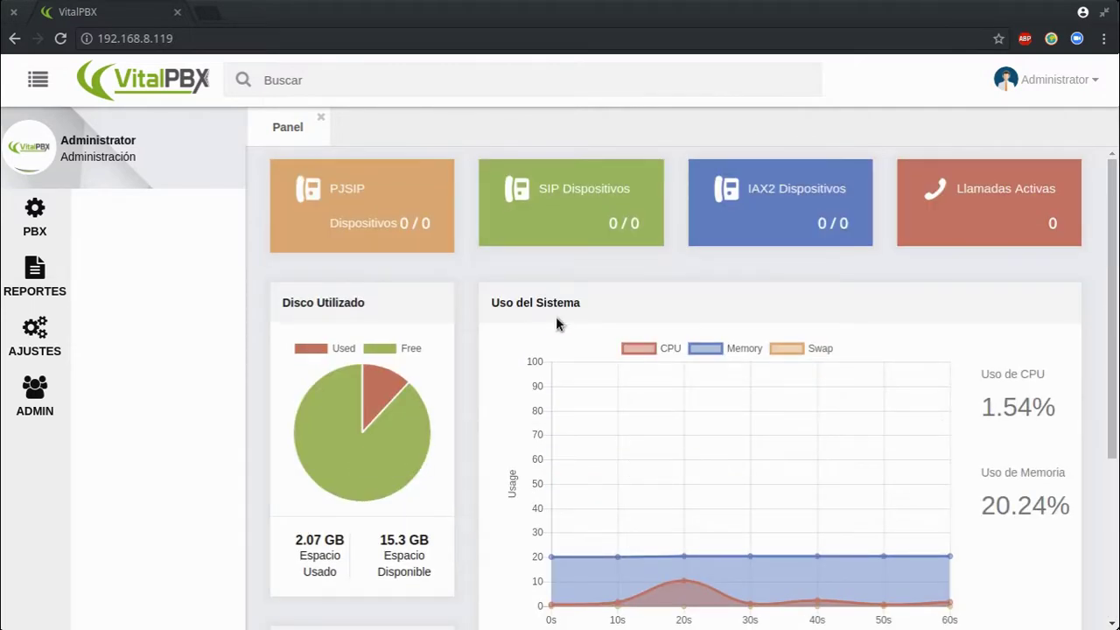
{"action": "scroll", "coordinate": [887, 482], "scroll_direction": "down", "scroll_amount": 2}
{"action": "scroll", "coordinate": [820, 495], "scroll_direction": "up", "scroll_amount": 2}
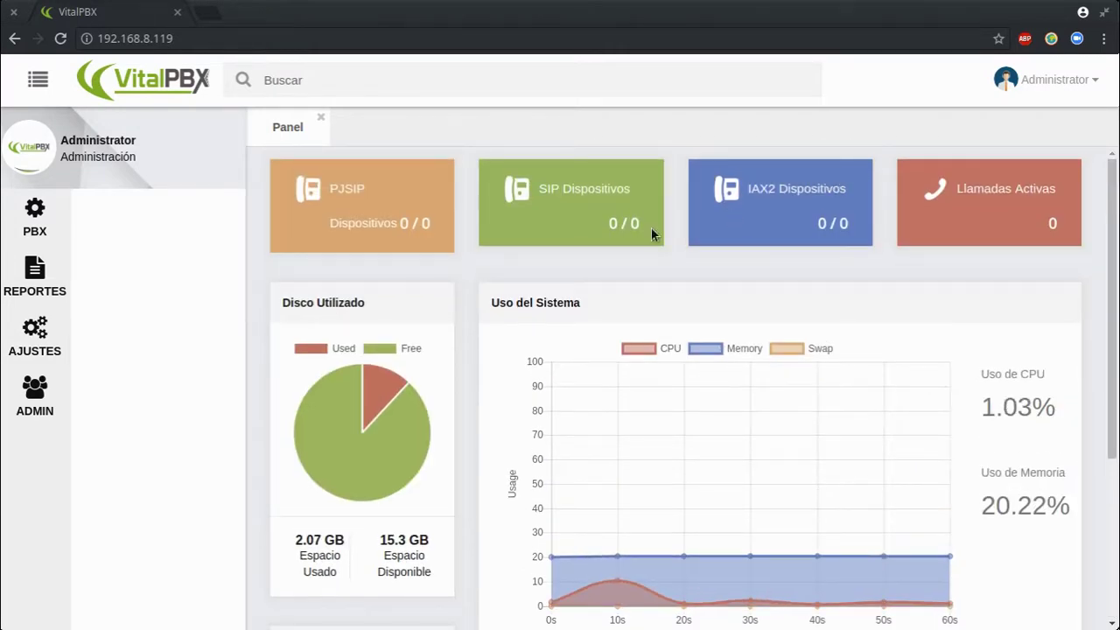
{"action": "left_click_drag", "start_coordinate": [607, 224], "coordinate": [628, 224]}
{"action": "left_click_drag", "start_coordinate": [337, 228], "coordinate": [419, 224]}
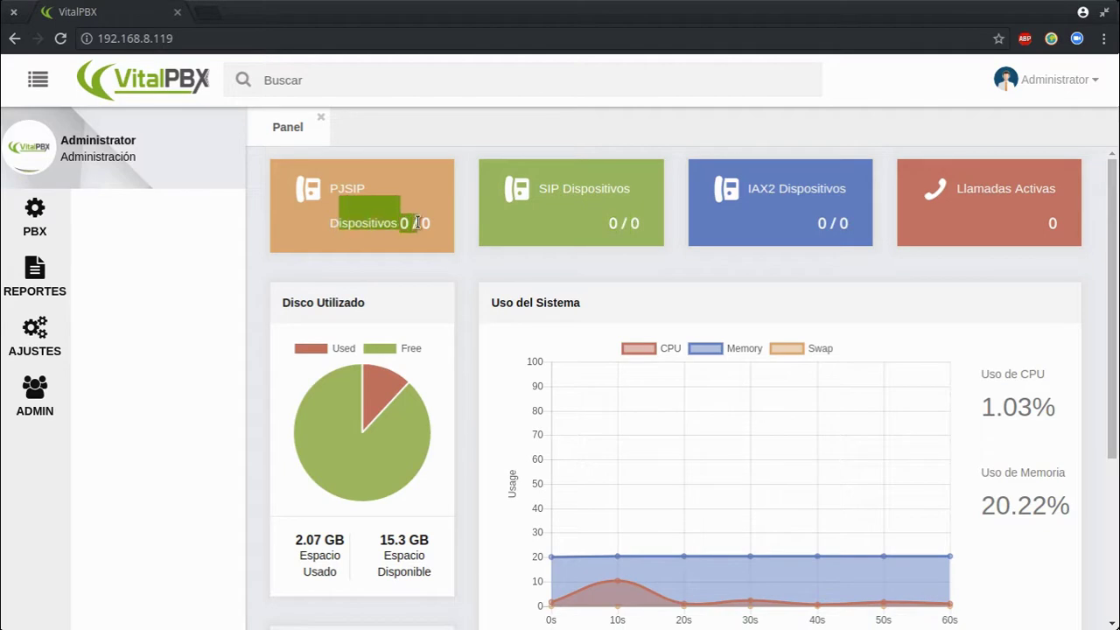
{"action": "left_click", "coordinate": [432, 222]}
{"action": "scroll", "coordinate": [975, 448], "scroll_direction": "down", "scroll_amount": 2}
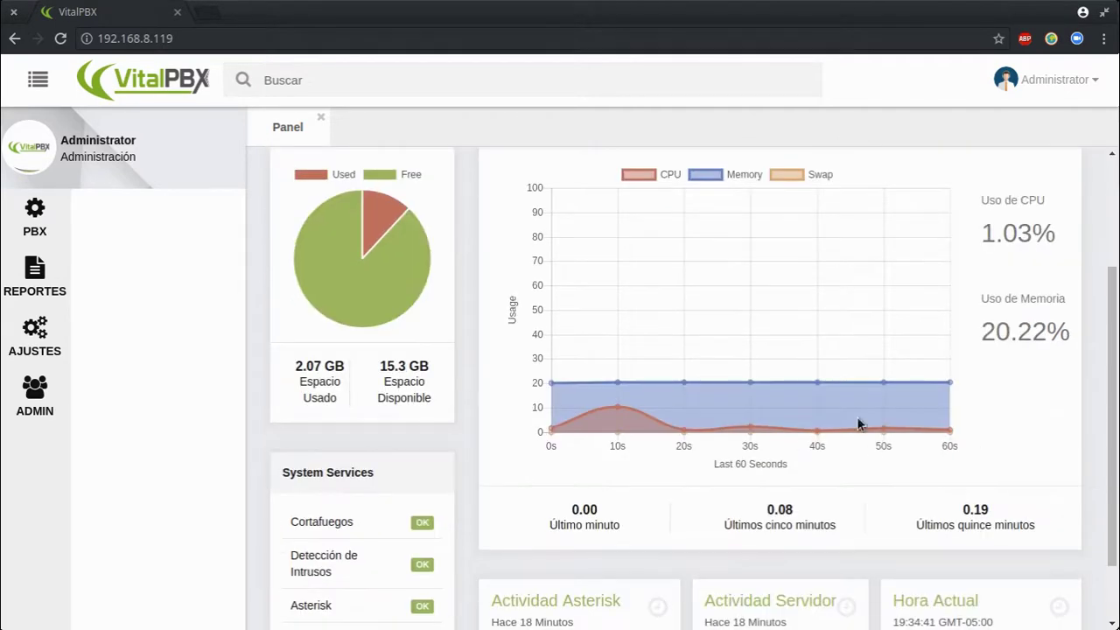
{"action": "scroll", "coordinate": [870, 382], "scroll_direction": "down", "scroll_amount": 1}
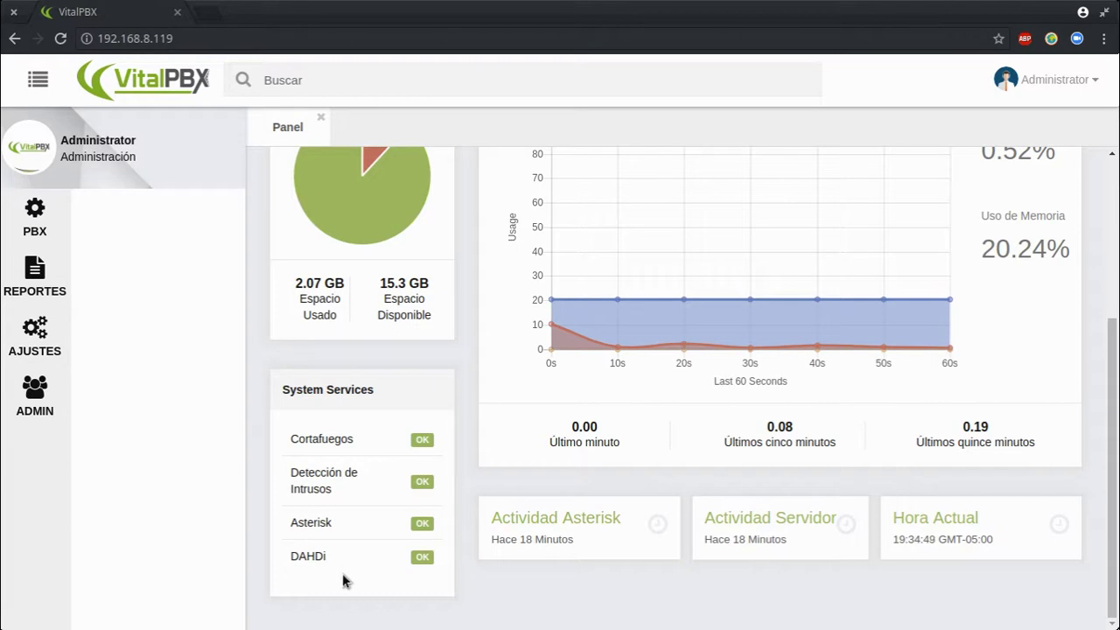
{"action": "scroll", "coordinate": [586, 471], "scroll_direction": "up", "scroll_amount": 3}
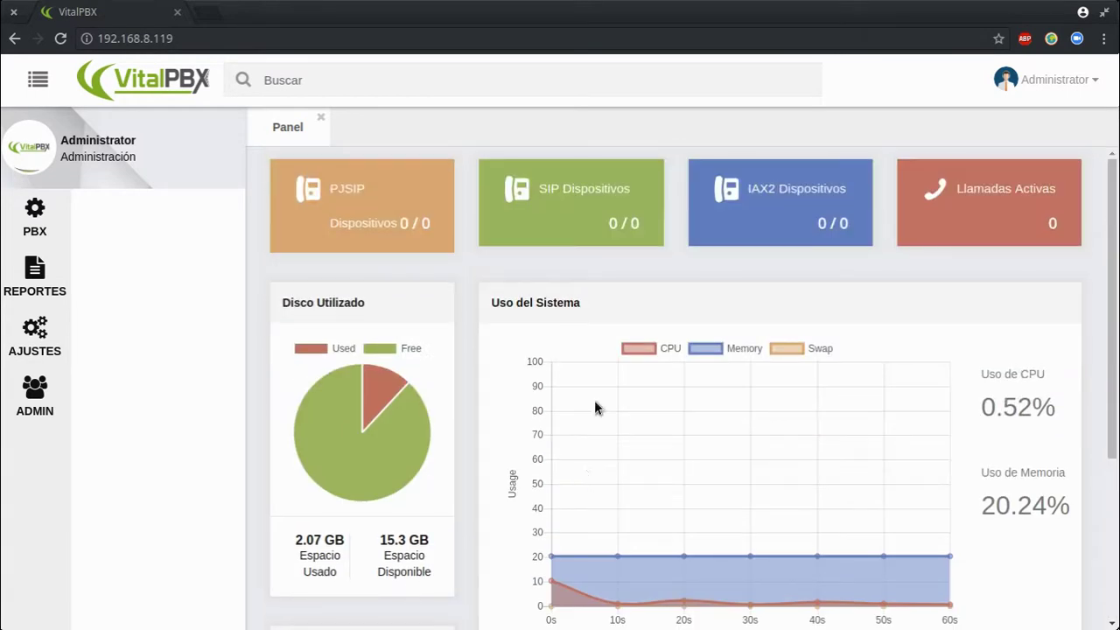
{"action": "left_click", "coordinate": [314, 81]}
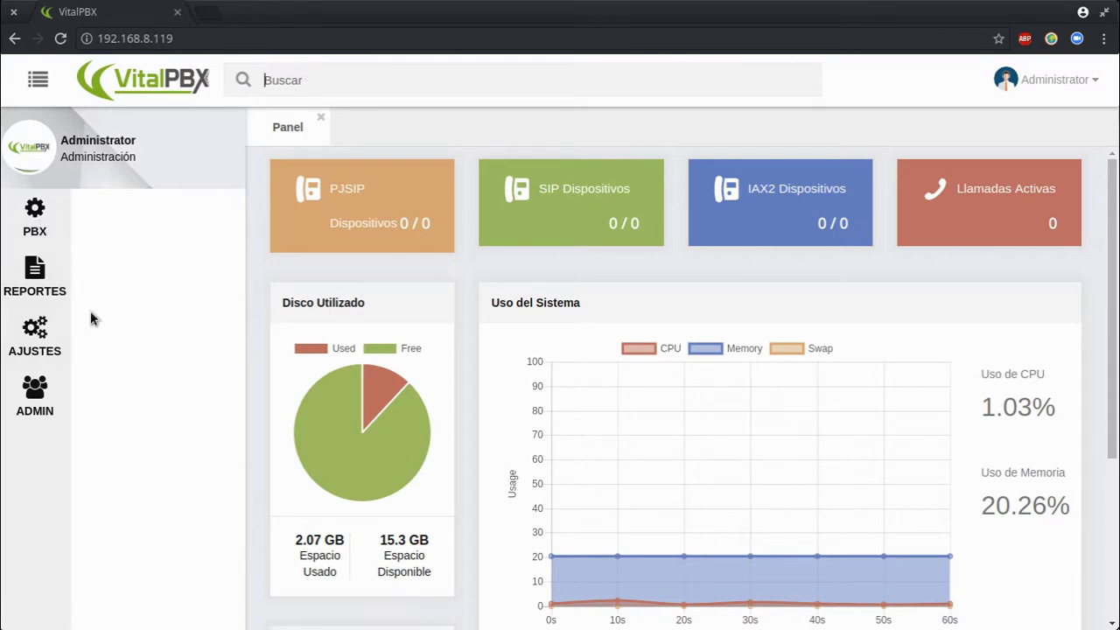
Collapse and restore the sidebar several times, then close the Panel tab
{"action": "left_click", "coordinate": [40, 83]}
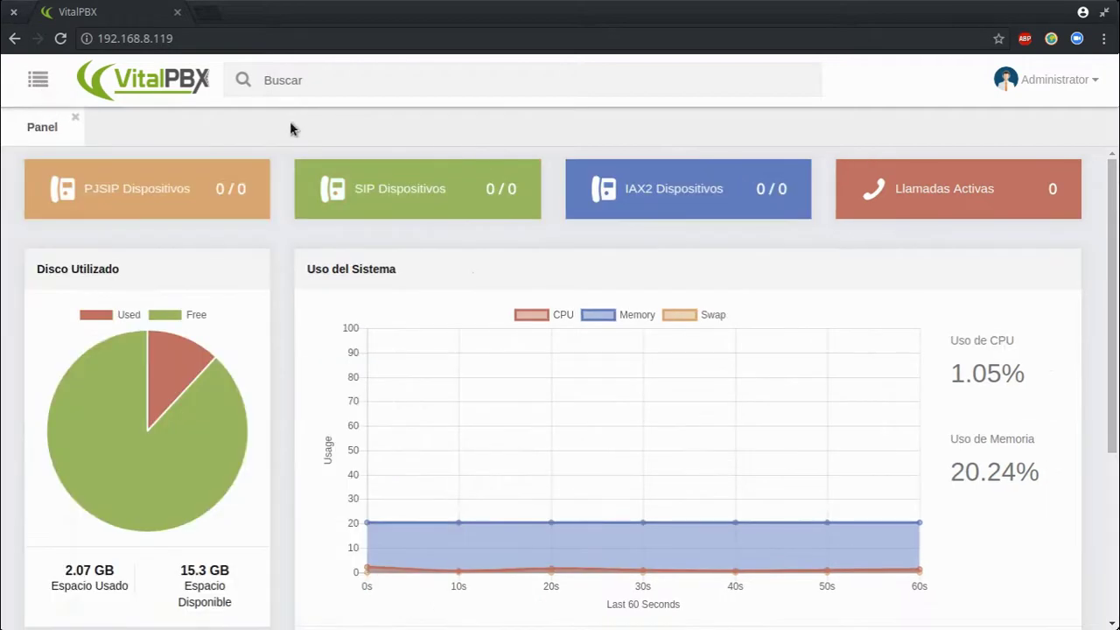
{"action": "left_click", "coordinate": [39, 83]}
{"action": "left_click", "coordinate": [39, 83]}
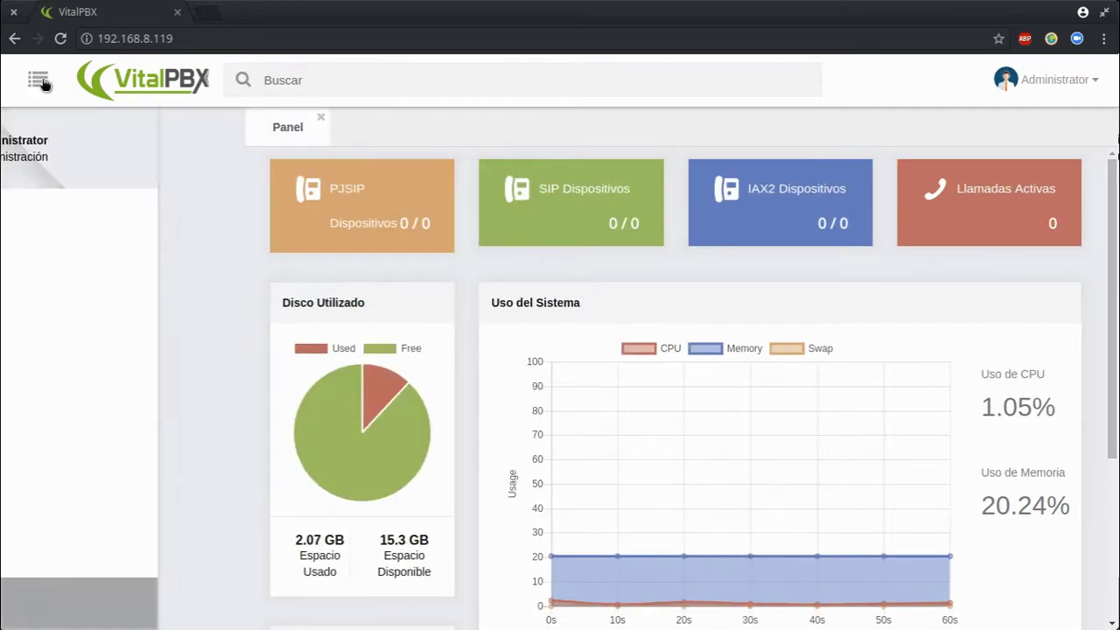
{"action": "left_click", "coordinate": [42, 84]}
{"action": "left_click", "coordinate": [42, 82]}
{"action": "left_click", "coordinate": [42, 82]}
{"action": "left_click", "coordinate": [42, 82]}
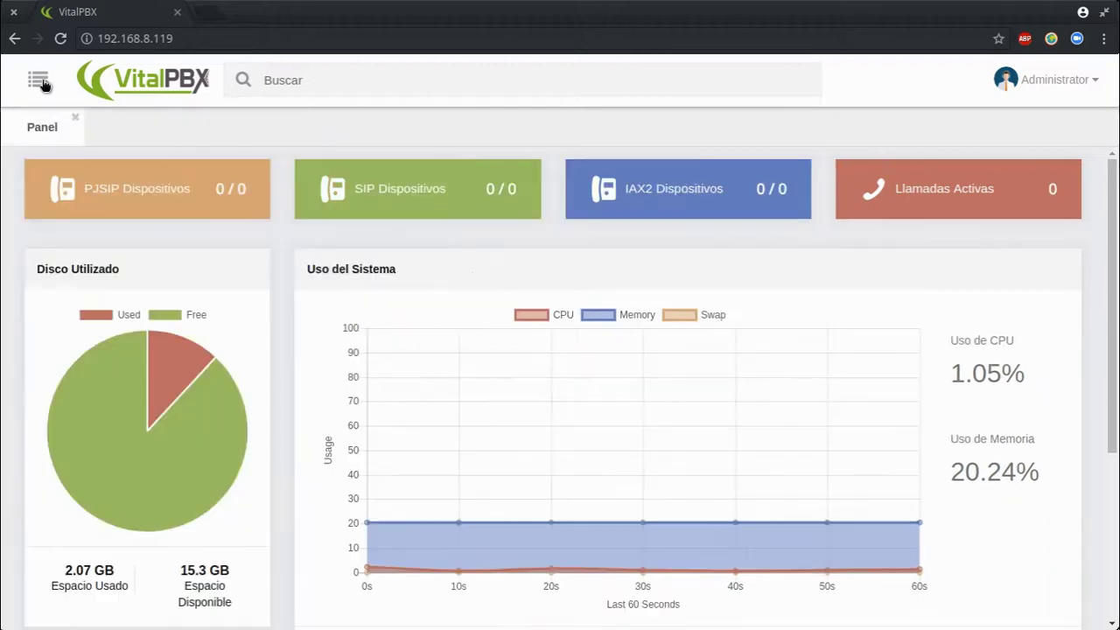
{"action": "left_click", "coordinate": [42, 81]}
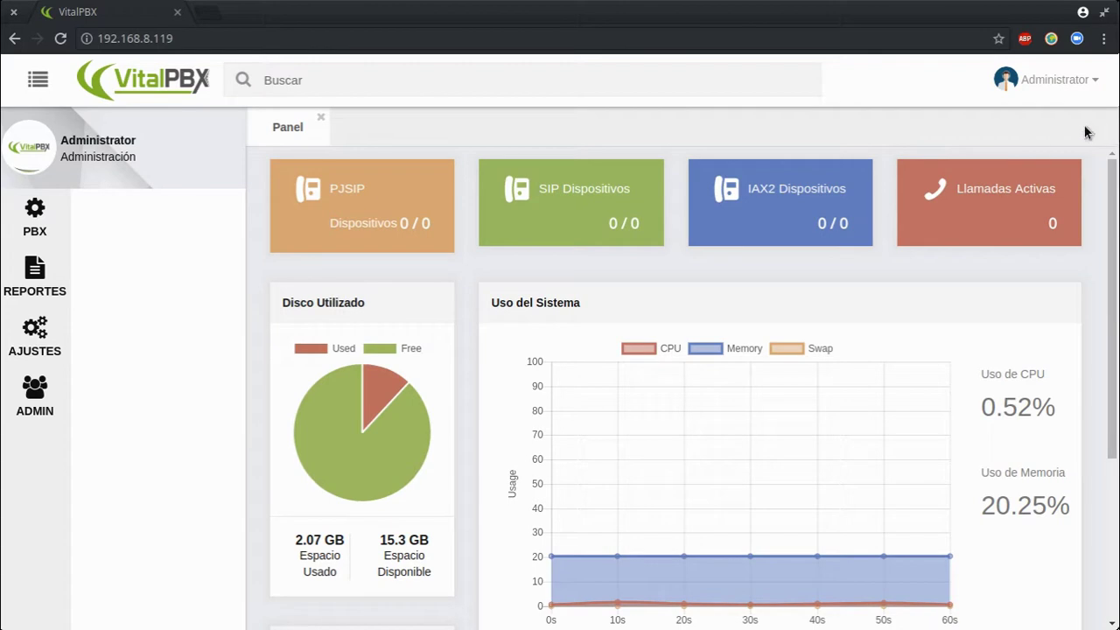
{"action": "double_click", "coordinate": [402, 127]}
{"action": "left_click", "coordinate": [321, 118]}
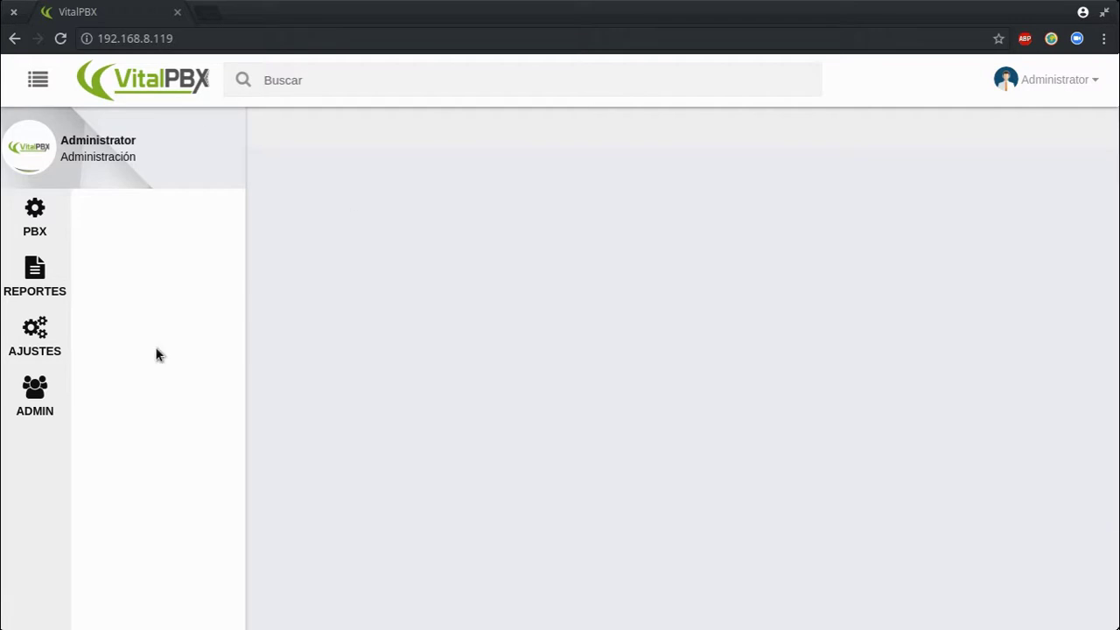
Under ADMIN > Admin, search the modules for 'Perfil'
{"action": "left_click", "coordinate": [38, 398]}
{"action": "left_click", "coordinate": [194, 222]}
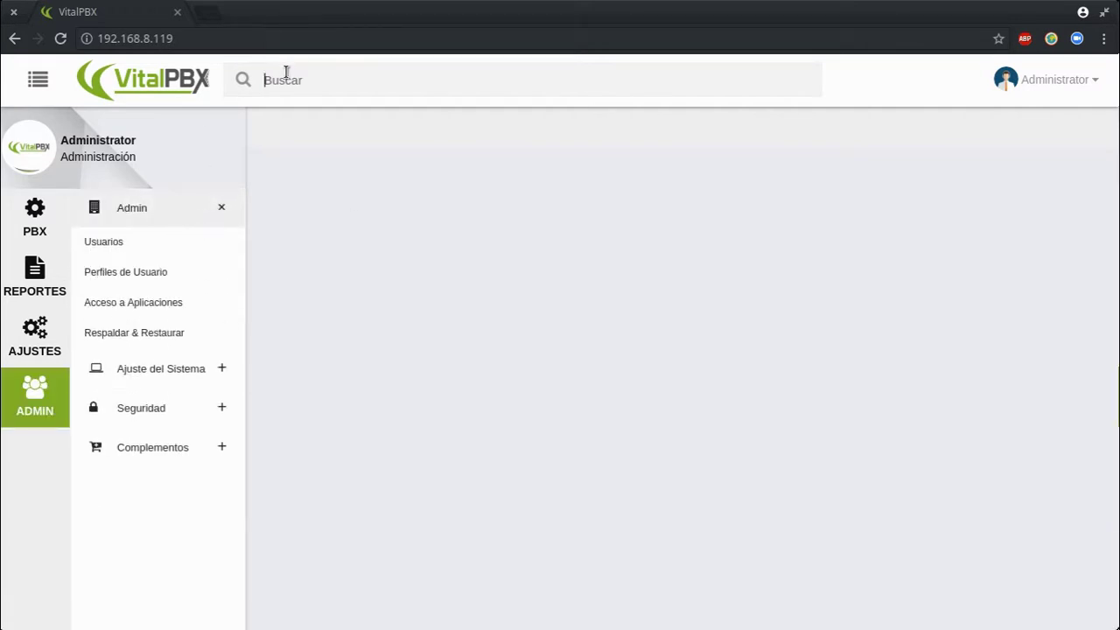
{"action": "type", "text": "Perfil"}
{"action": "key", "text": "Return"}
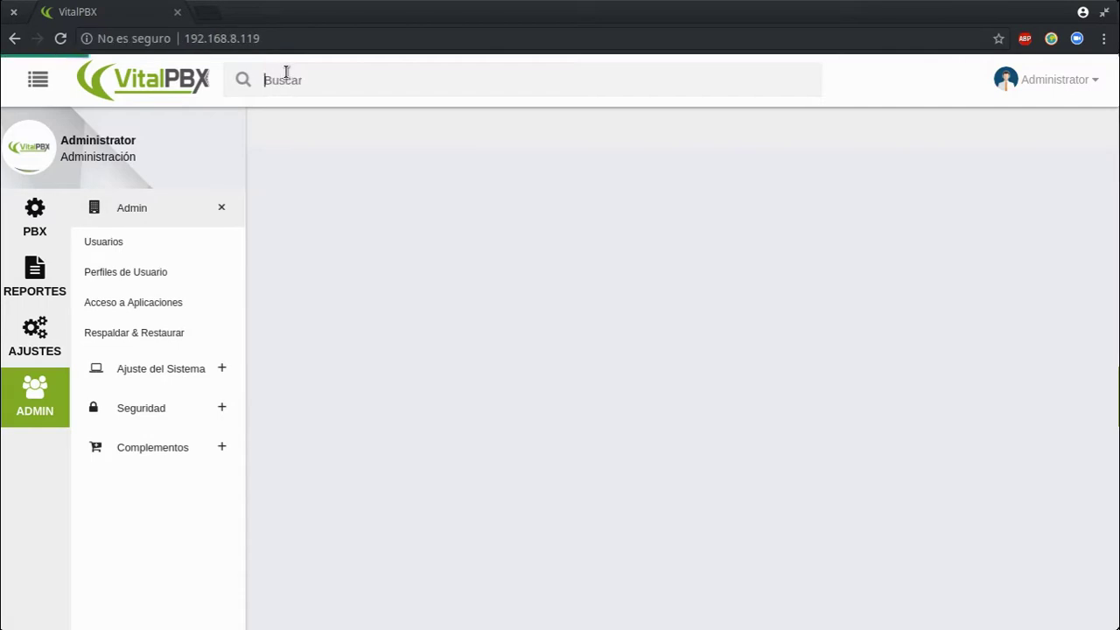
Open the Panel module from the results and switch between the open pages
{"action": "left_click", "coordinate": [394, 252]}
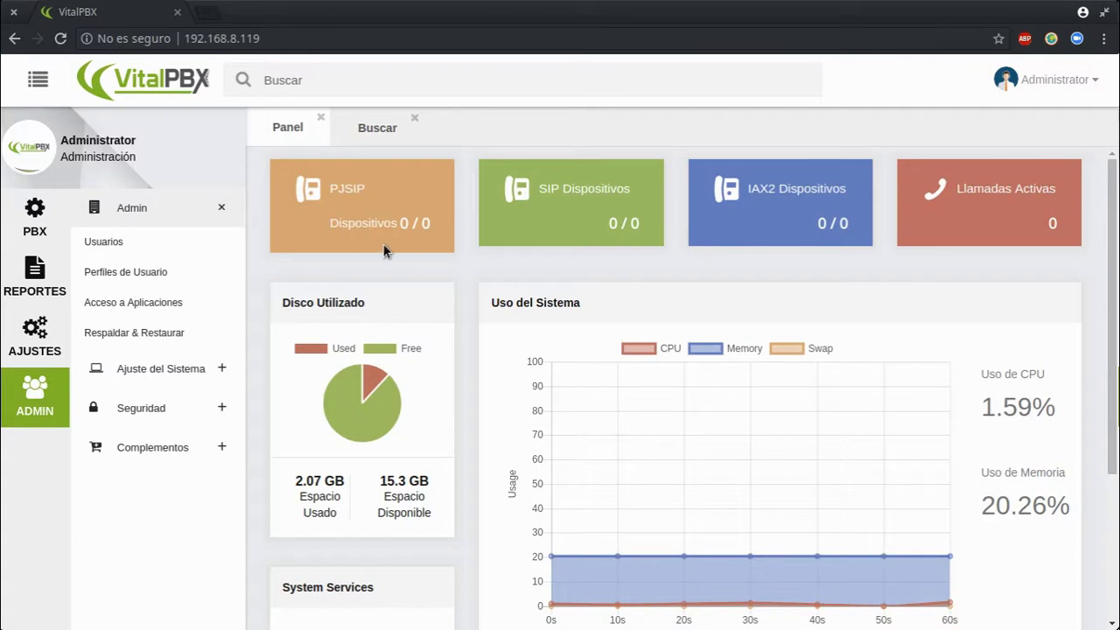
{"action": "left_click", "coordinate": [374, 127]}
{"action": "left_click", "coordinate": [290, 132]}
{"action": "left_click", "coordinate": [354, 133]}
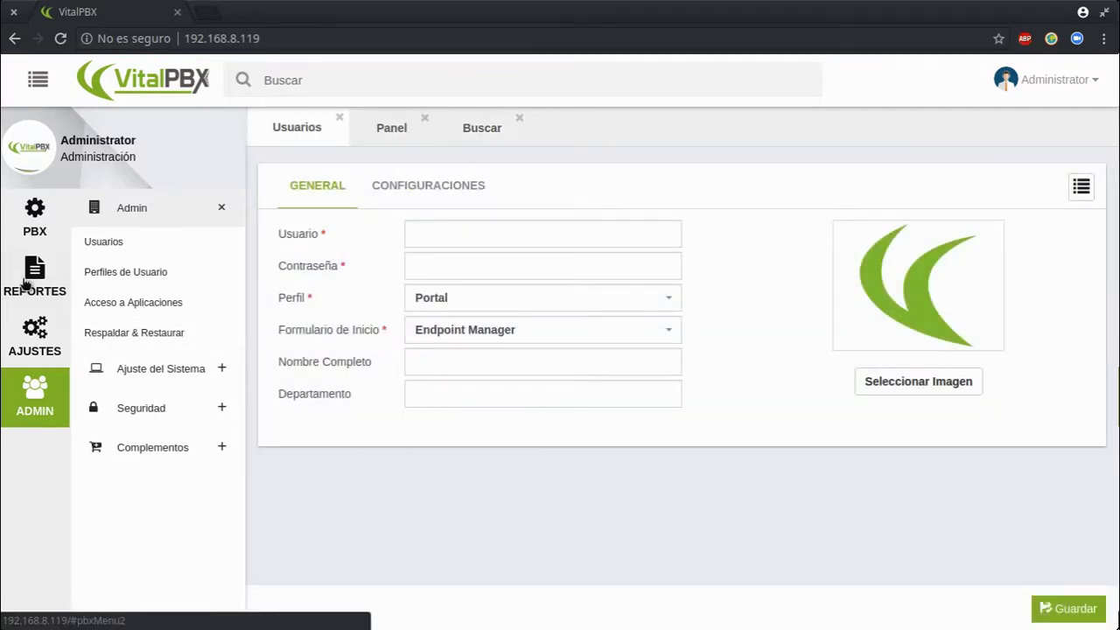
Close the status report, dashboard and search pages, then open the channel status report
{"action": "left_click", "coordinate": [19, 294]}
{"action": "left_click", "coordinate": [127, 249]}
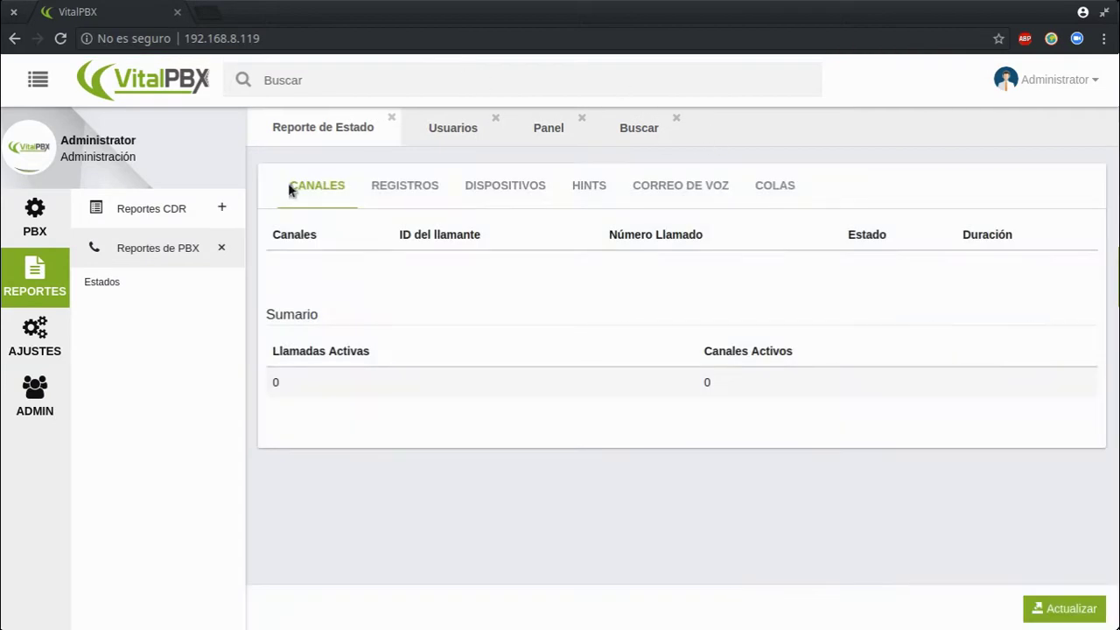
{"action": "left_click", "coordinate": [391, 117]}
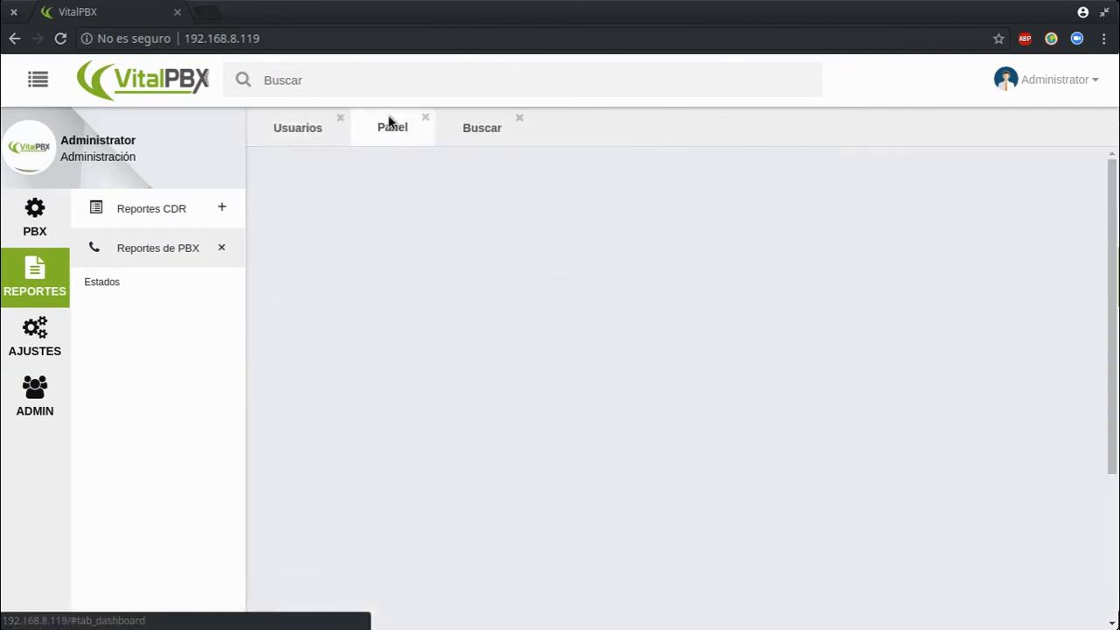
{"action": "left_click", "coordinate": [425, 118]}
{"action": "left_click", "coordinate": [428, 117]}
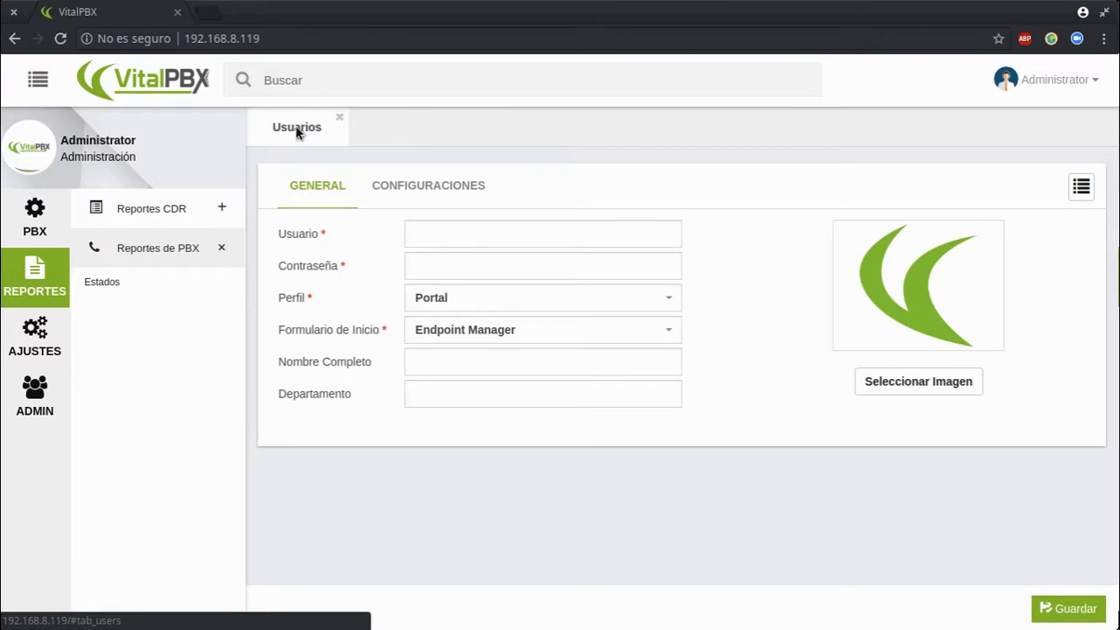
{"action": "left_click", "coordinate": [103, 283]}
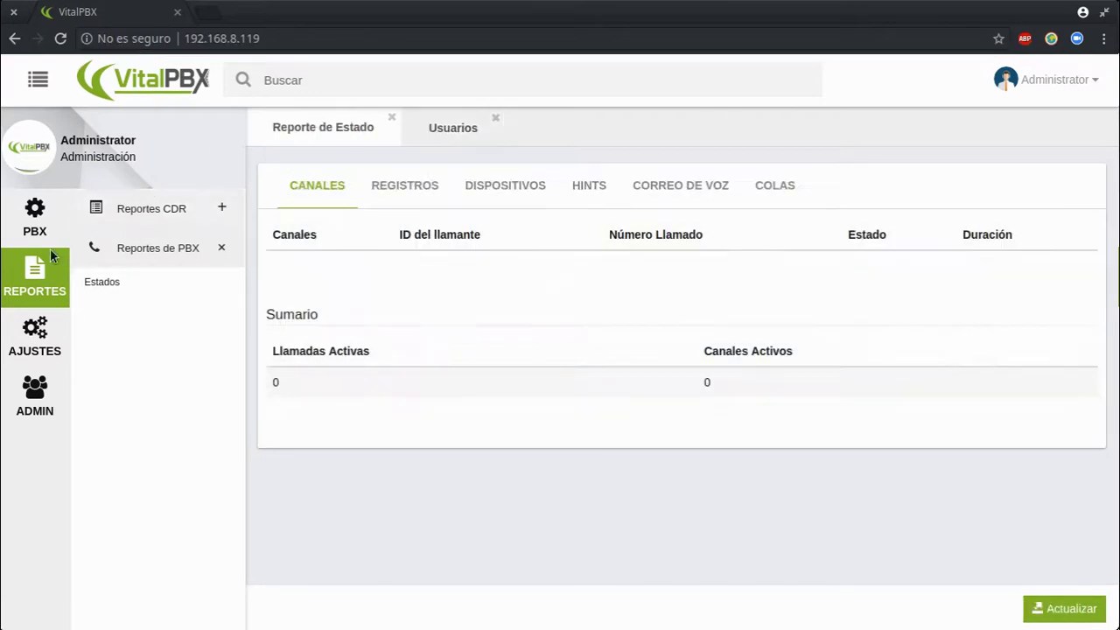
Open PBX > Aplicaciones > Conferencias, then the Seguridad firewall page
{"action": "left_click", "coordinate": [35, 219]}
{"action": "left_click", "coordinate": [149, 249]}
{"action": "left_click", "coordinate": [154, 293]}
{"action": "left_click", "coordinate": [48, 404]}
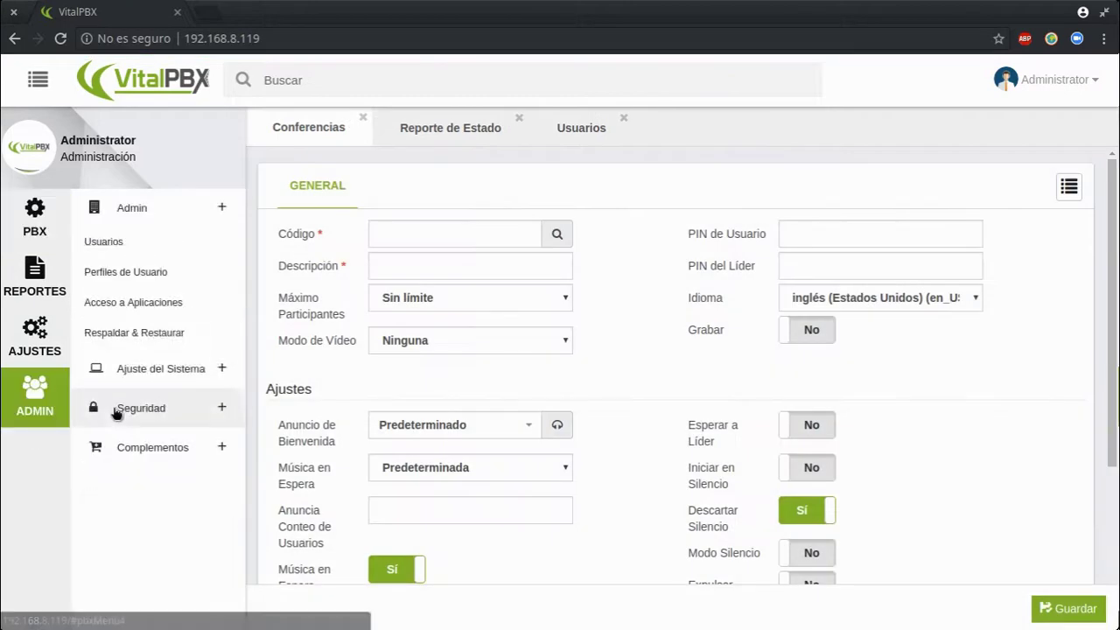
{"action": "left_click", "coordinate": [116, 412]}
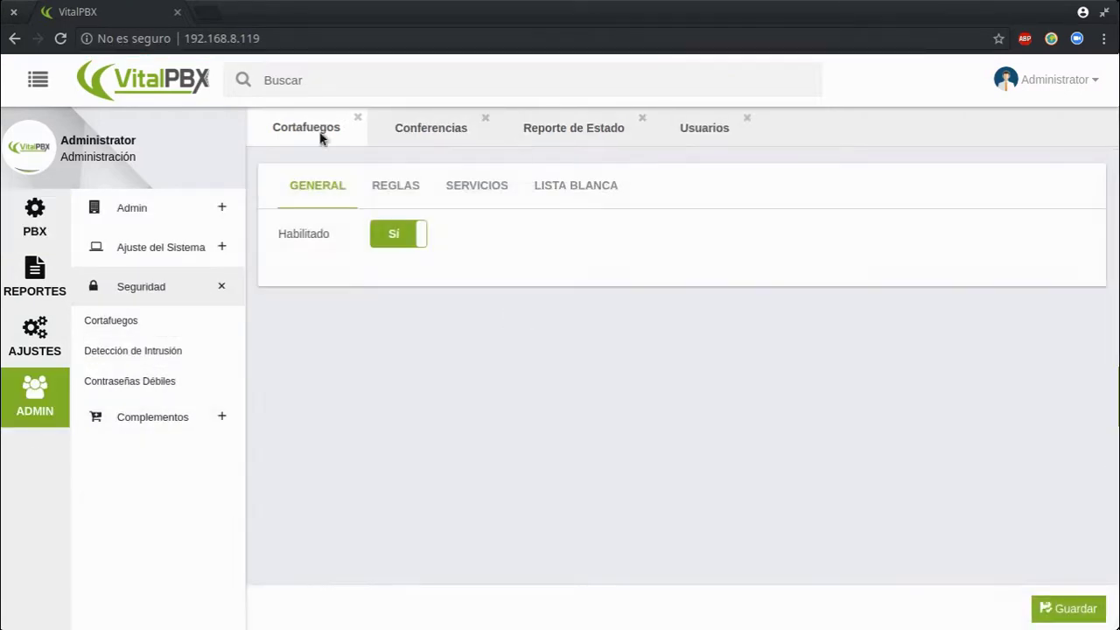
Close all pages via Cerrar pestañas de la derecha, Cerrar Otras, then the Cortafuegos ×
{"action": "right_click", "coordinate": [284, 132]}
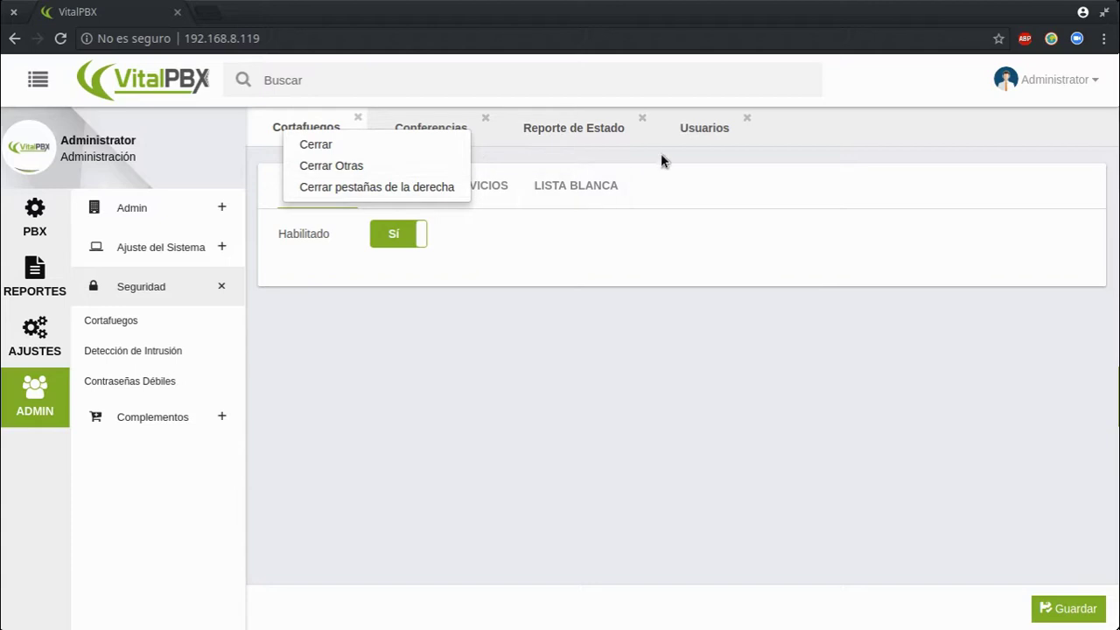
{"action": "right_click", "coordinate": [582, 130]}
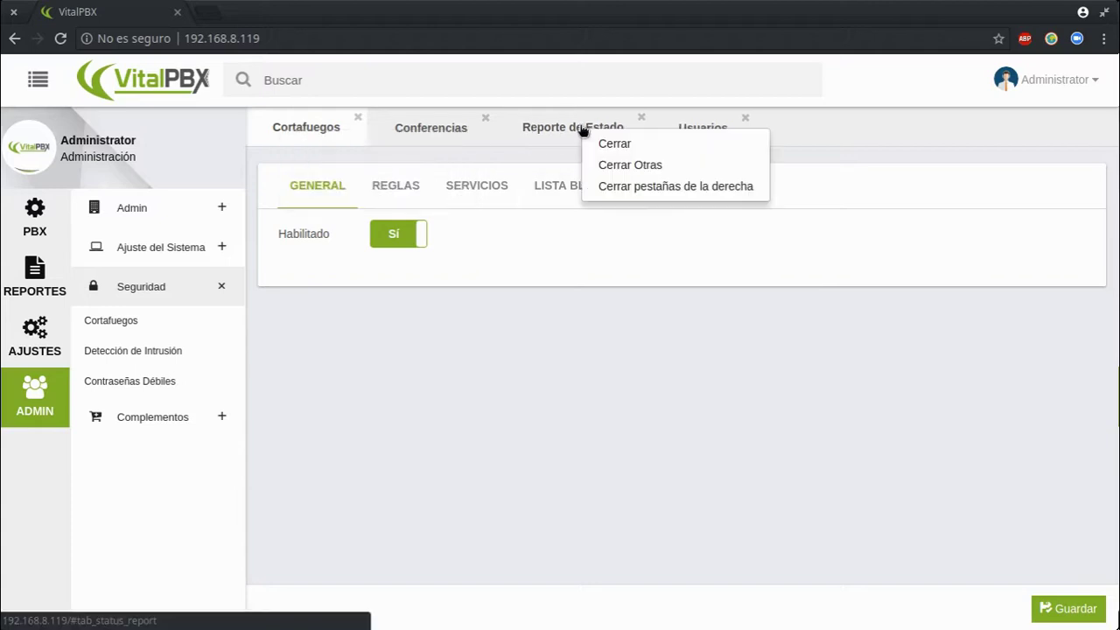
{"action": "left_click", "coordinate": [641, 188]}
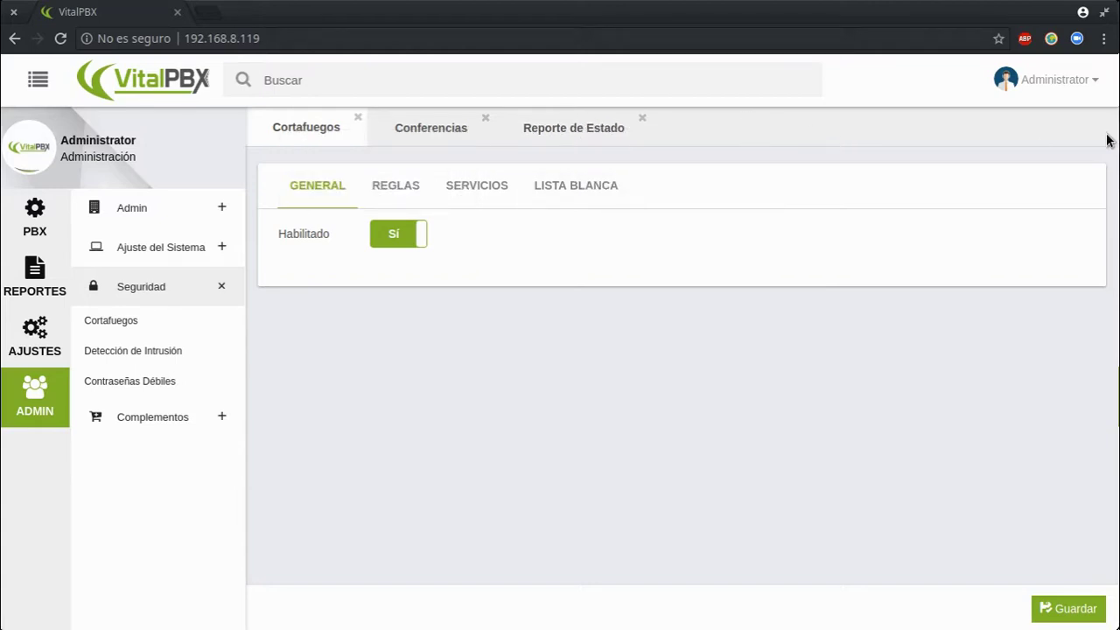
{"action": "right_click", "coordinate": [314, 126]}
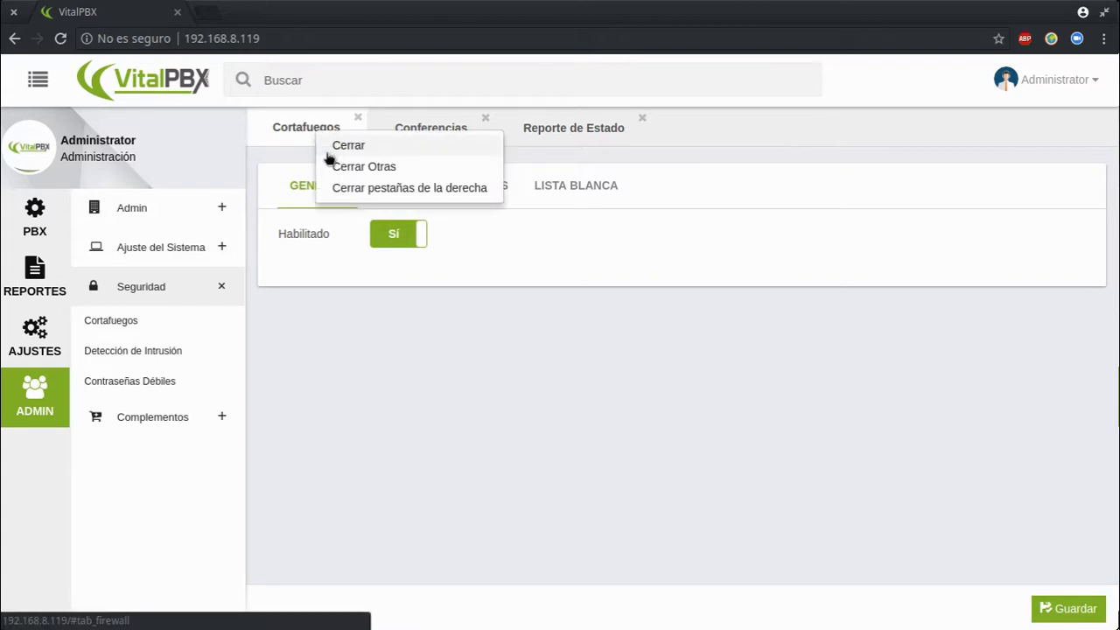
{"action": "left_click", "coordinate": [352, 167]}
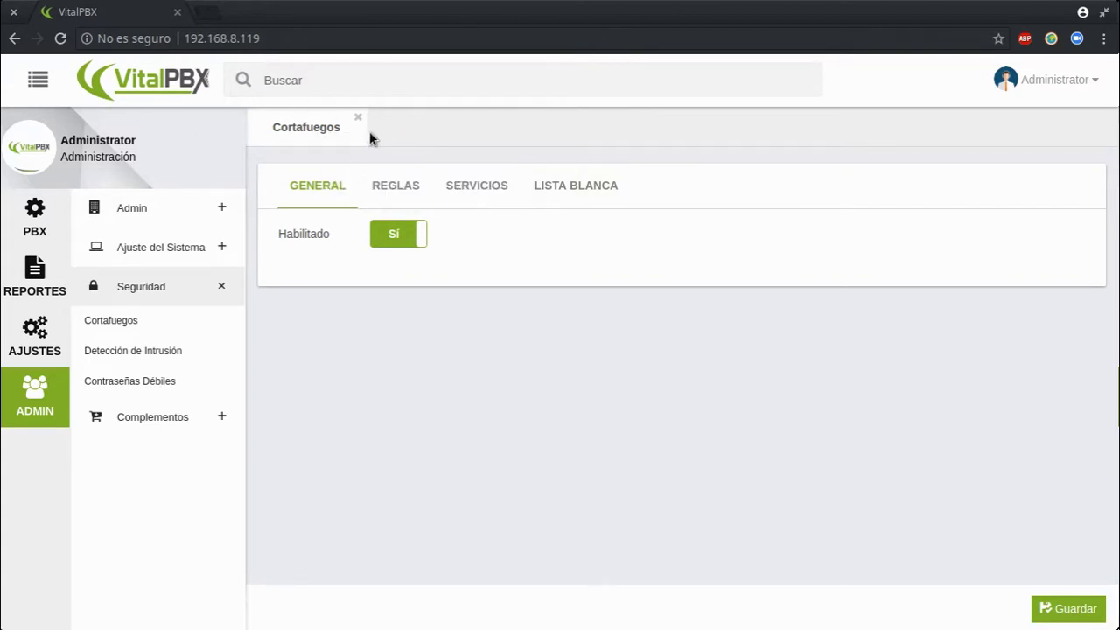
{"action": "left_click", "coordinate": [357, 119]}
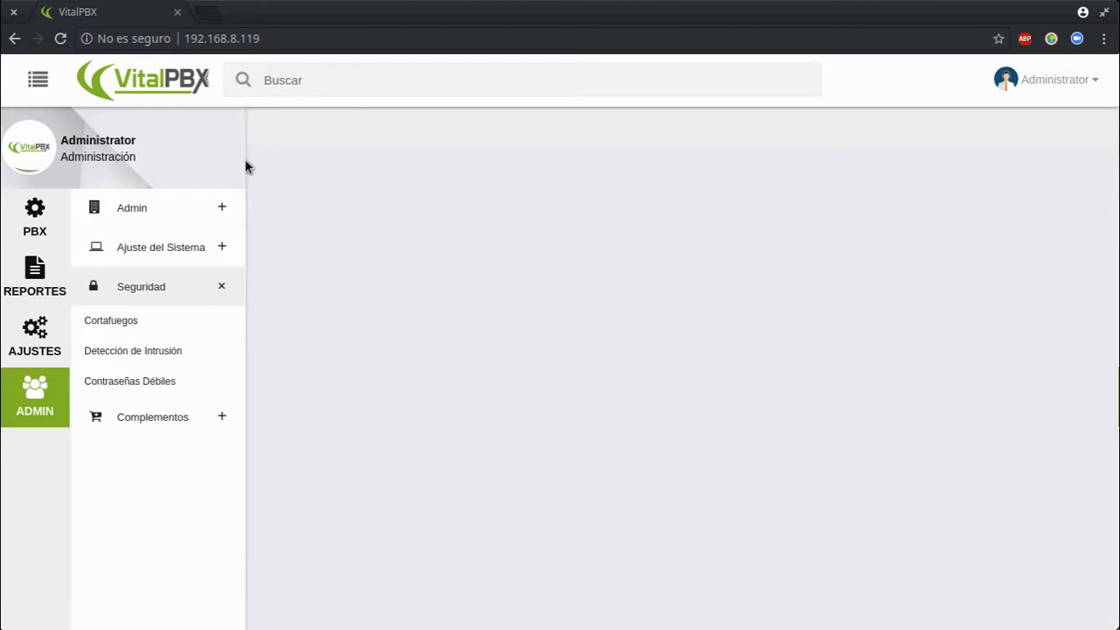
View the VitalPBX 2.0.0-6 and Asterisk version details under Acerca de
{"action": "left_click", "coordinate": [1035, 82]}
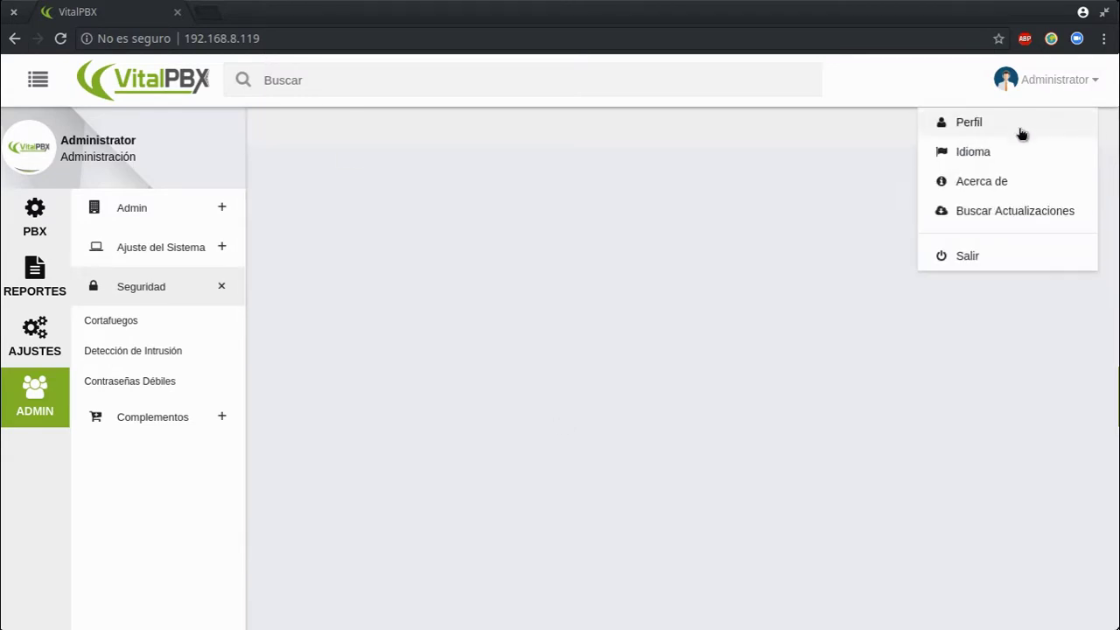
{"action": "left_click", "coordinate": [975, 185]}
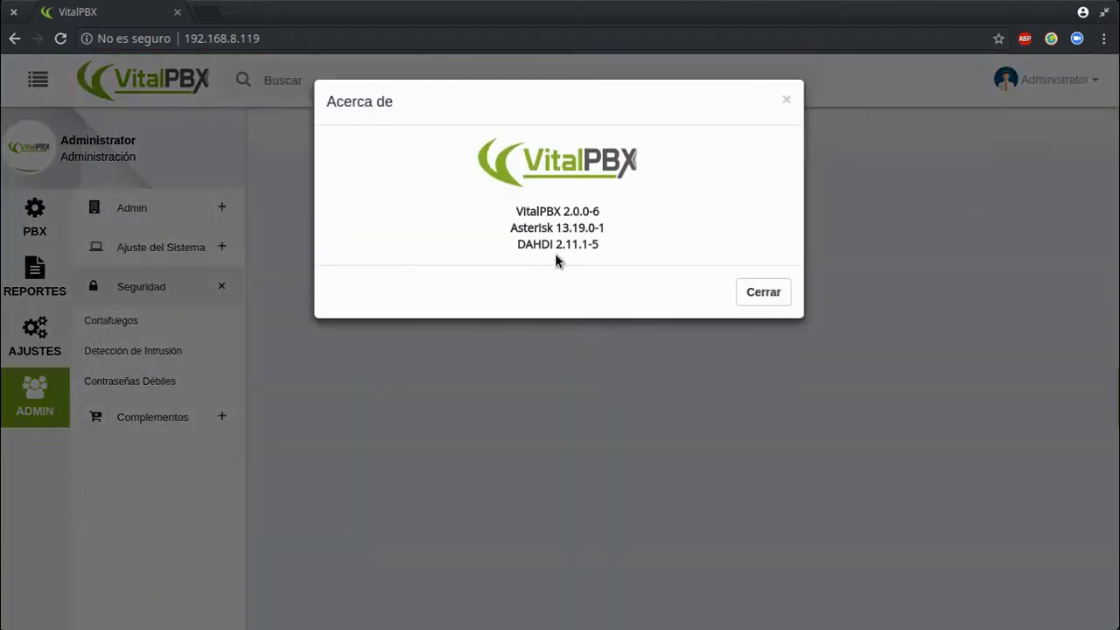
{"action": "left_click_drag", "start_coordinate": [499, 208], "coordinate": [623, 222]}
{"action": "left_click", "coordinate": [625, 224]}
{"action": "left_click_drag", "start_coordinate": [518, 229], "coordinate": [577, 234]}
{"action": "left_click", "coordinate": [577, 235]}
Close the version dialog and open the administrator's Mi perfil page
{"action": "left_click", "coordinate": [757, 292]}
{"action": "left_click", "coordinate": [1041, 82]}
{"action": "left_click", "coordinate": [1000, 122]}
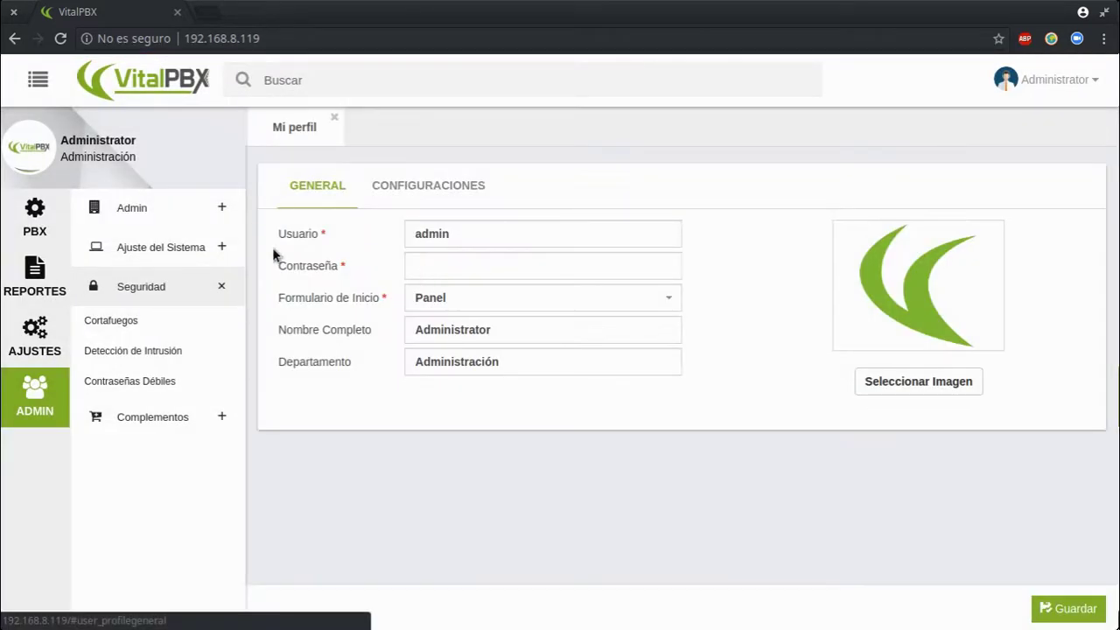
Review the general profile fields, keeping the start page set to Panel
{"action": "double_click", "coordinate": [454, 233]}
{"action": "left_click", "coordinate": [457, 265]}
{"action": "left_click", "coordinate": [463, 299]}
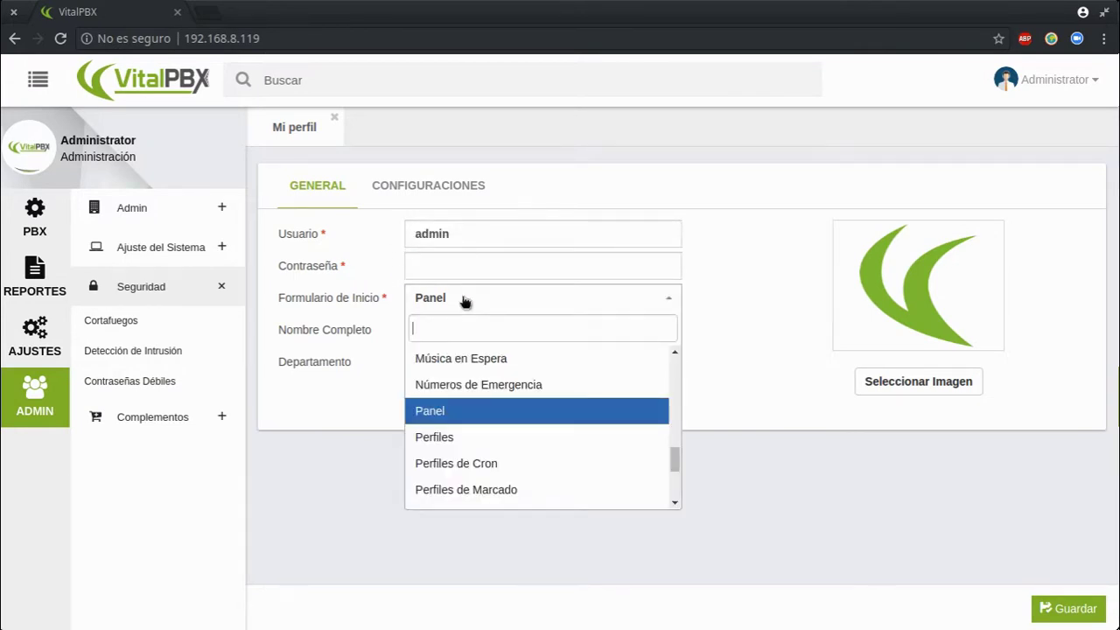
{"action": "left_click", "coordinate": [463, 301]}
{"action": "left_click", "coordinate": [430, 300]}
{"action": "left_click", "coordinate": [430, 300]}
{"action": "left_click", "coordinate": [450, 328]}
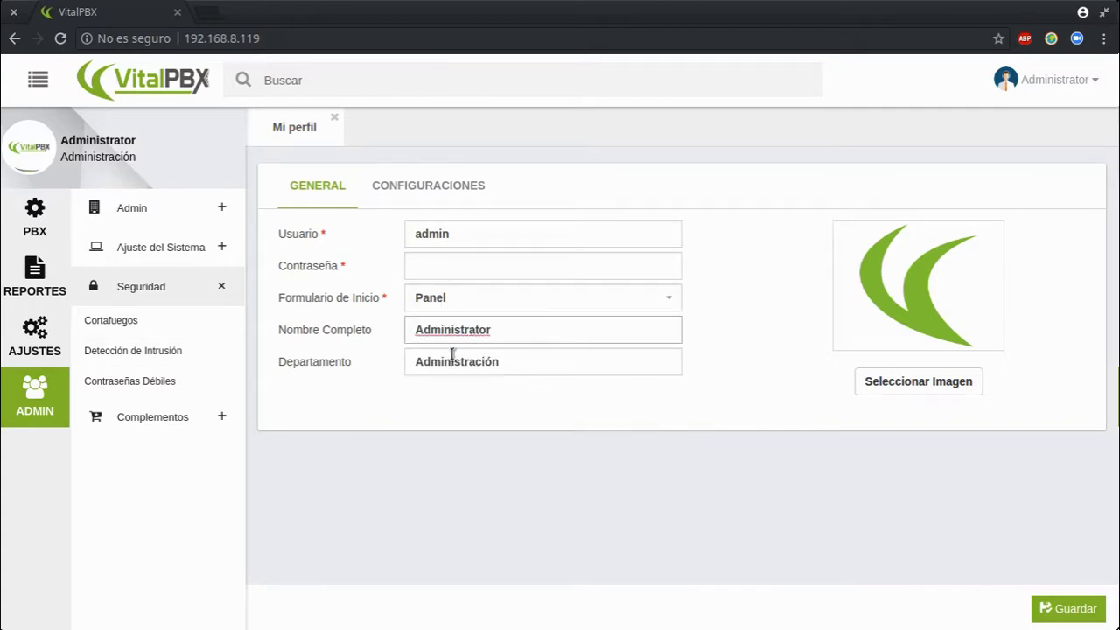
{"action": "left_click", "coordinate": [451, 363]}
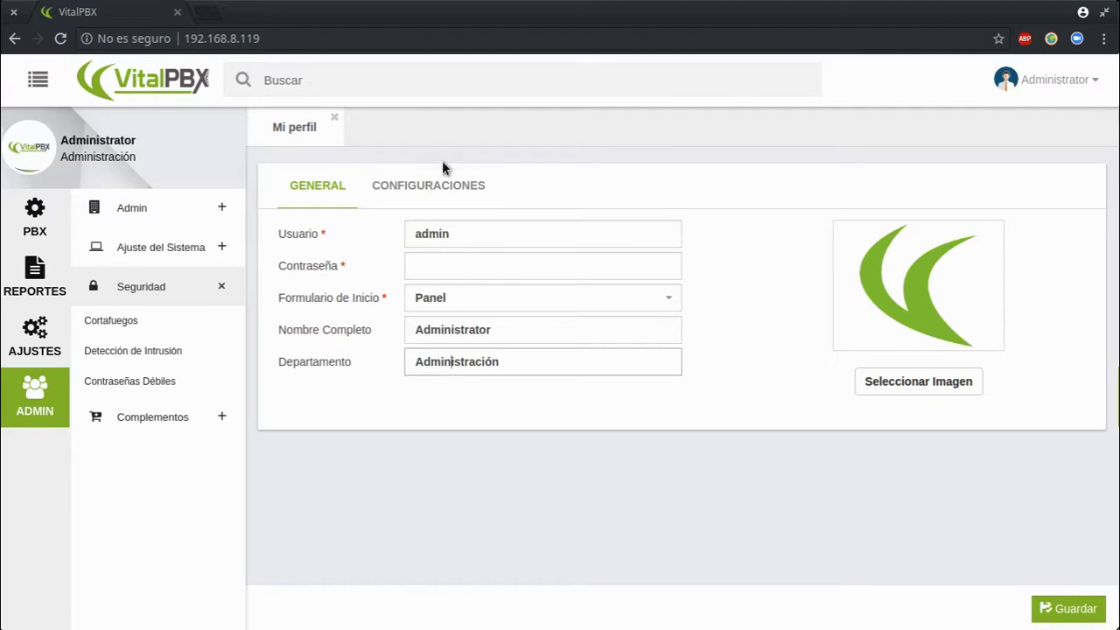
In Configuraciones, set the time zone to (GMT -5:00) America/Bogota and save
{"action": "left_click", "coordinate": [441, 170]}
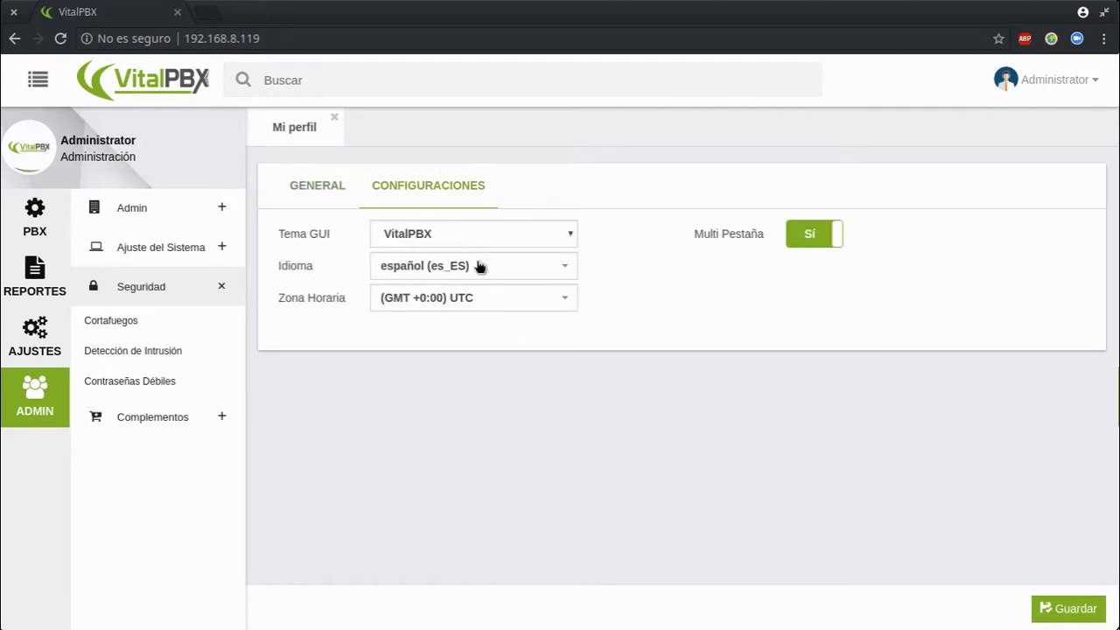
{"action": "left_click", "coordinate": [466, 229]}
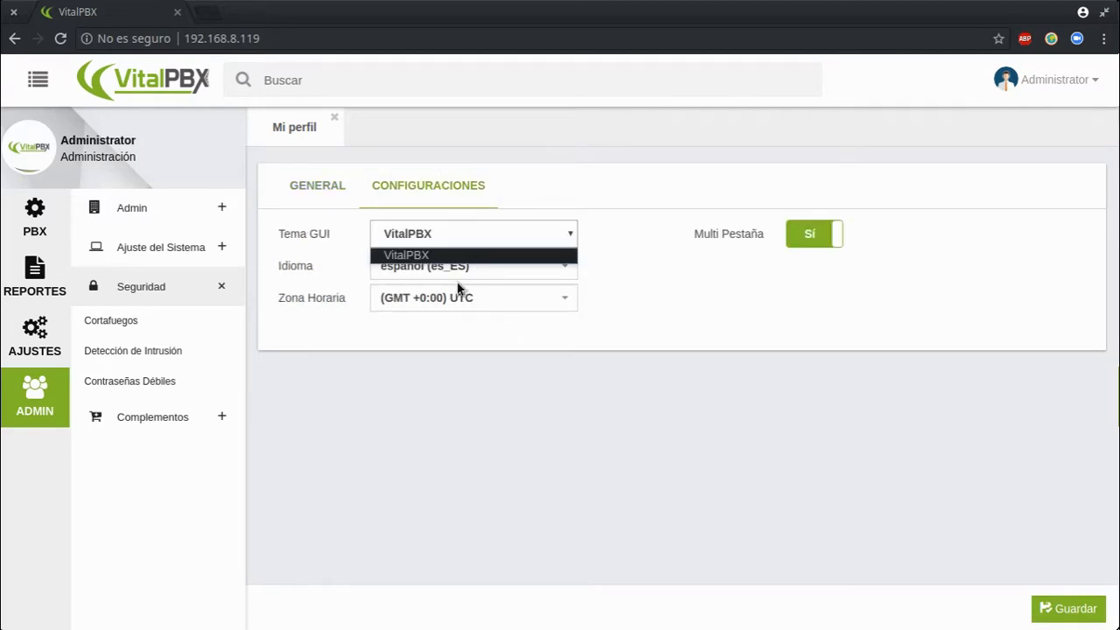
{"action": "left_click", "coordinate": [426, 256]}
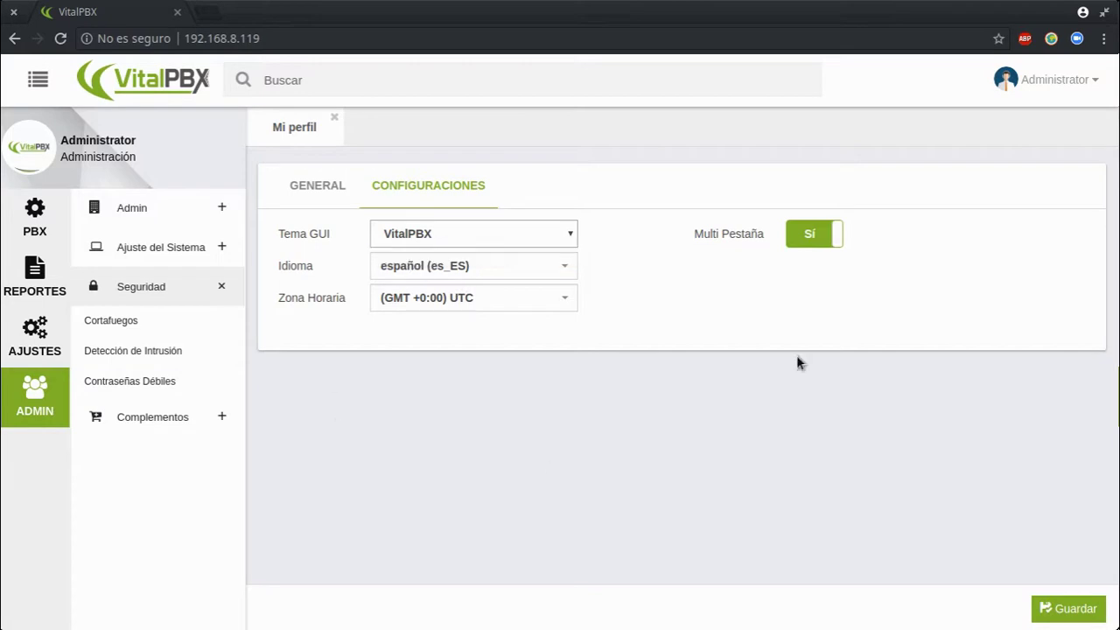
{"action": "left_click", "coordinate": [812, 234]}
{"action": "left_click", "coordinate": [812, 234]}
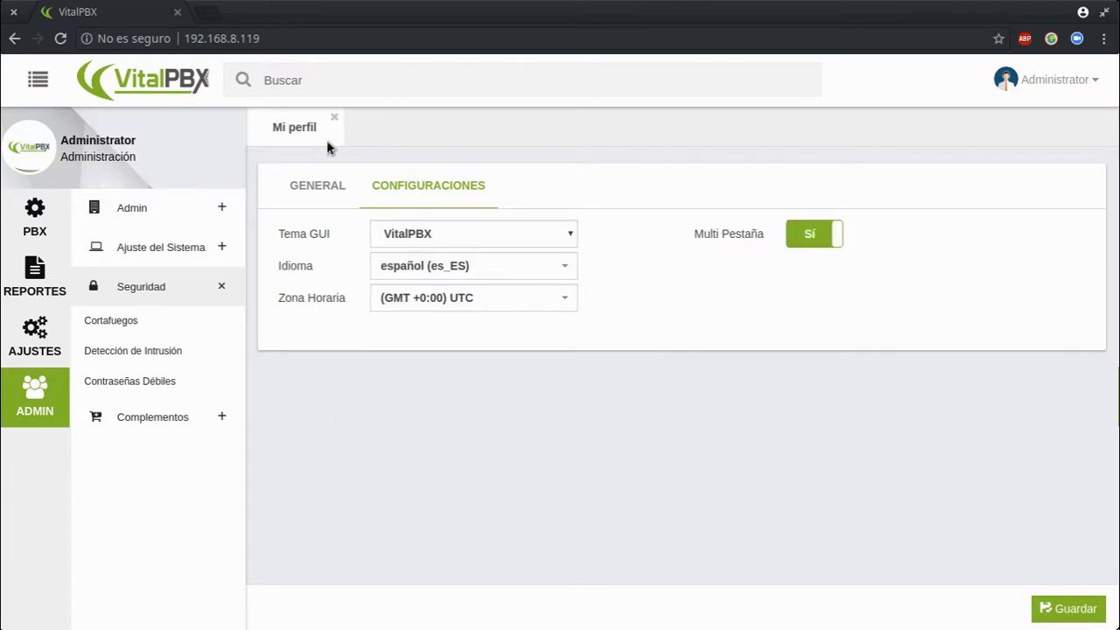
{"action": "left_click", "coordinate": [495, 302]}
{"action": "type", "text": "Bogota"}
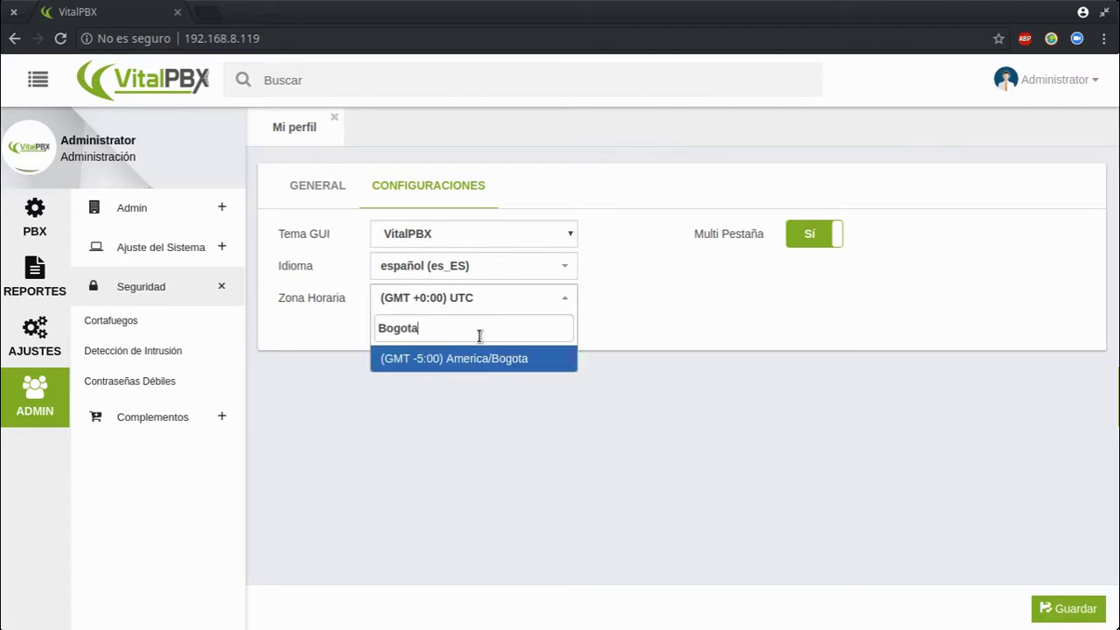
{"action": "left_click", "coordinate": [481, 359]}
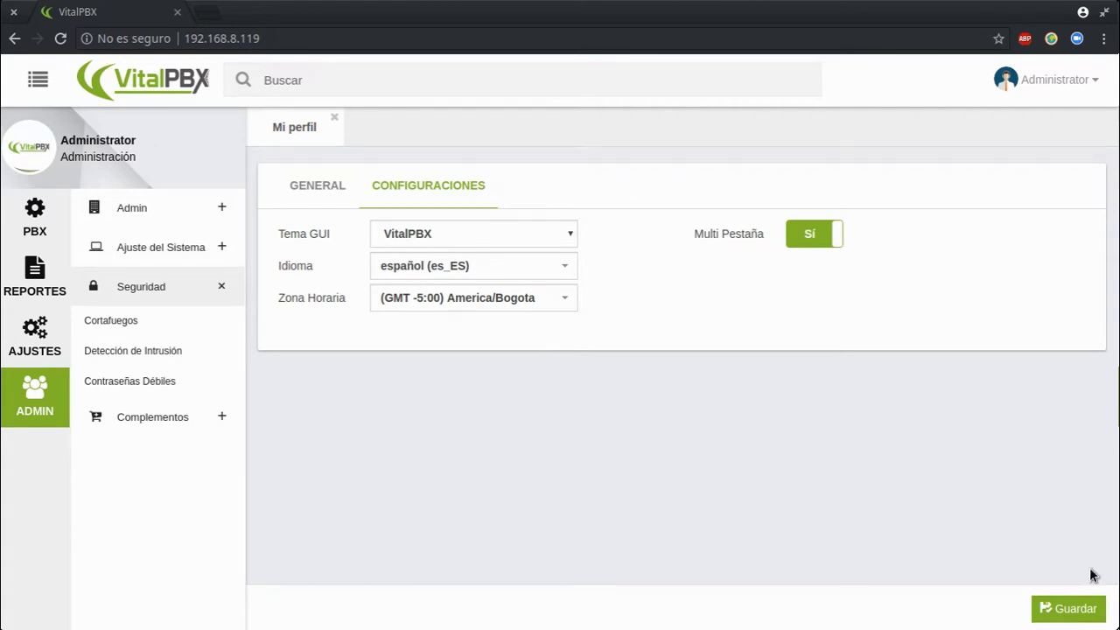
{"action": "left_click", "coordinate": [1074, 607]}
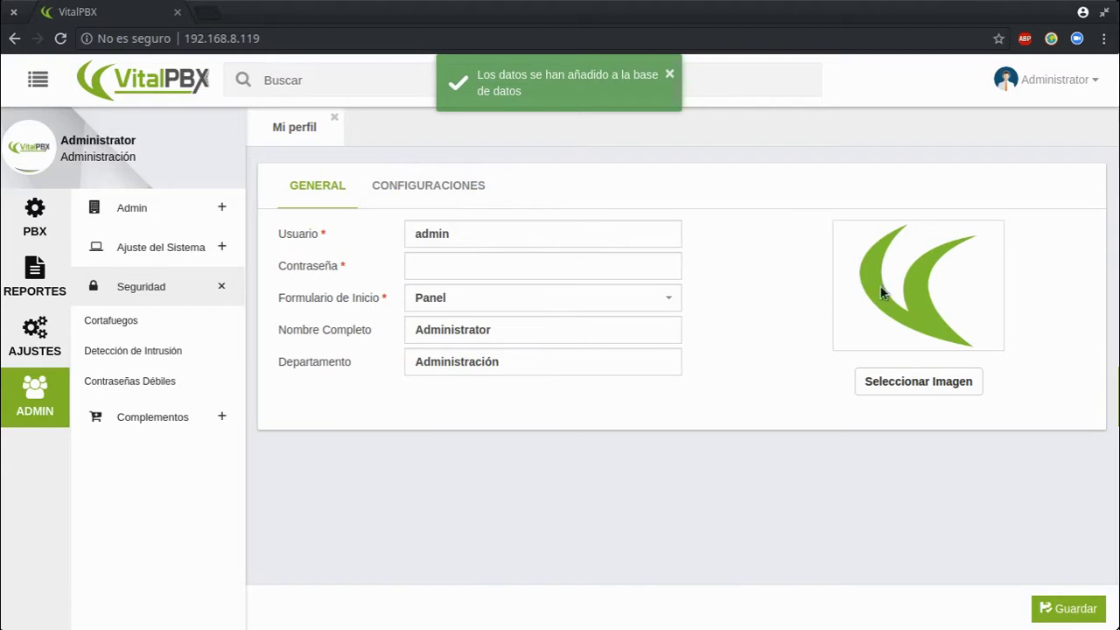
Close Mi perfil and leave the admin panel for the start page
{"action": "left_click", "coordinate": [333, 118]}
{"action": "left_click", "coordinate": [1076, 80]}
{"action": "left_click", "coordinate": [919, 214]}
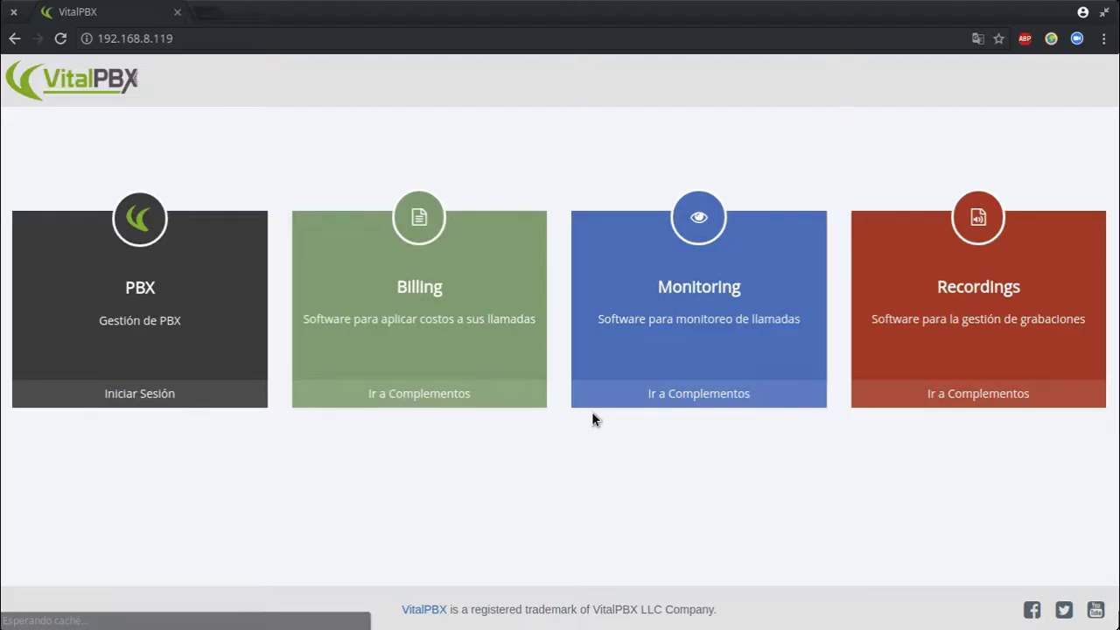
On the landing page, choose Iniciar Sesión on the PBX card
{"action": "left_click_drag", "start_coordinate": [276, 166], "coordinate": [462, 393]}
{"action": "left_click", "coordinate": [308, 487]}
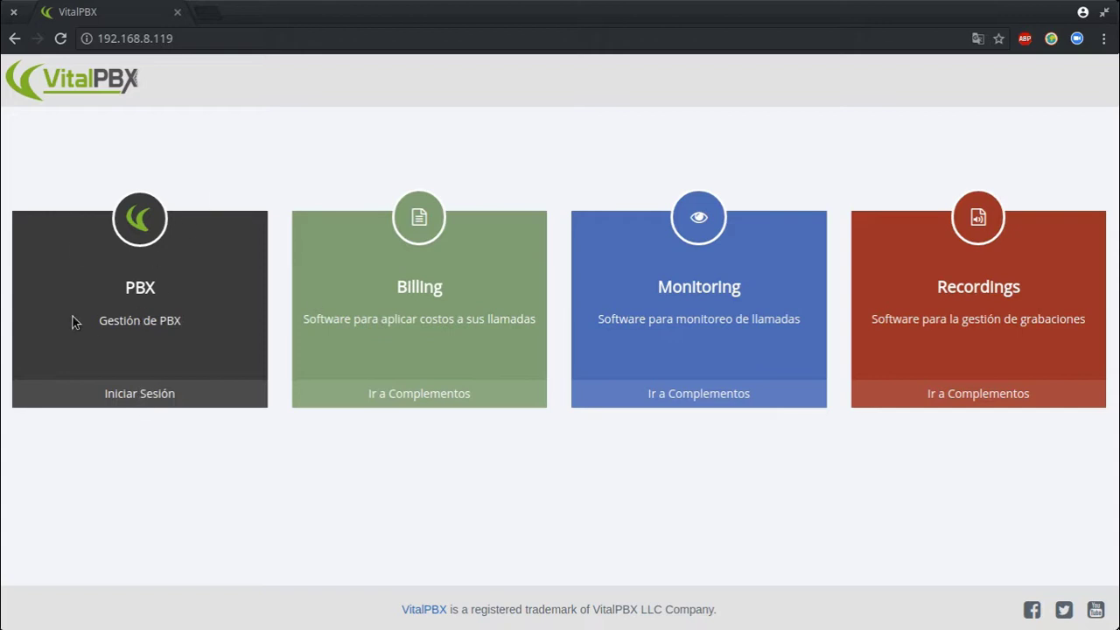
{"action": "left_click", "coordinate": [123, 395]}
Log in with the administrator username and password
{"action": "left_click", "coordinate": [505, 315]}
{"action": "type", "text": "admin"}
{"action": "key", "text": "Tab"}
{"action": "type", "text": "•••••••••••"}
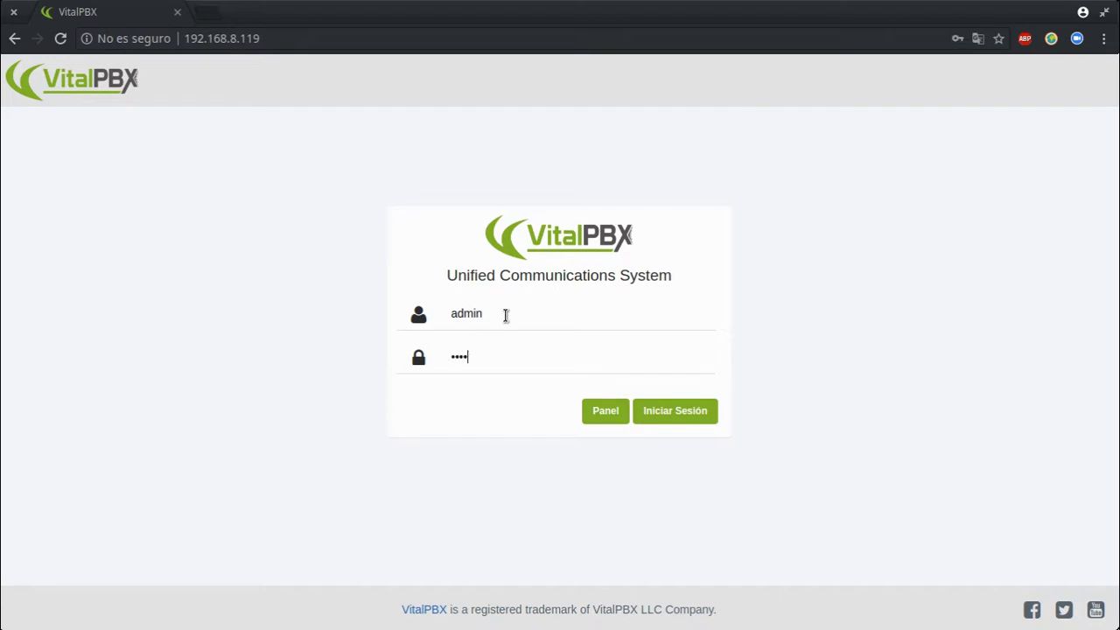
{"action": "key", "text": "Return"}
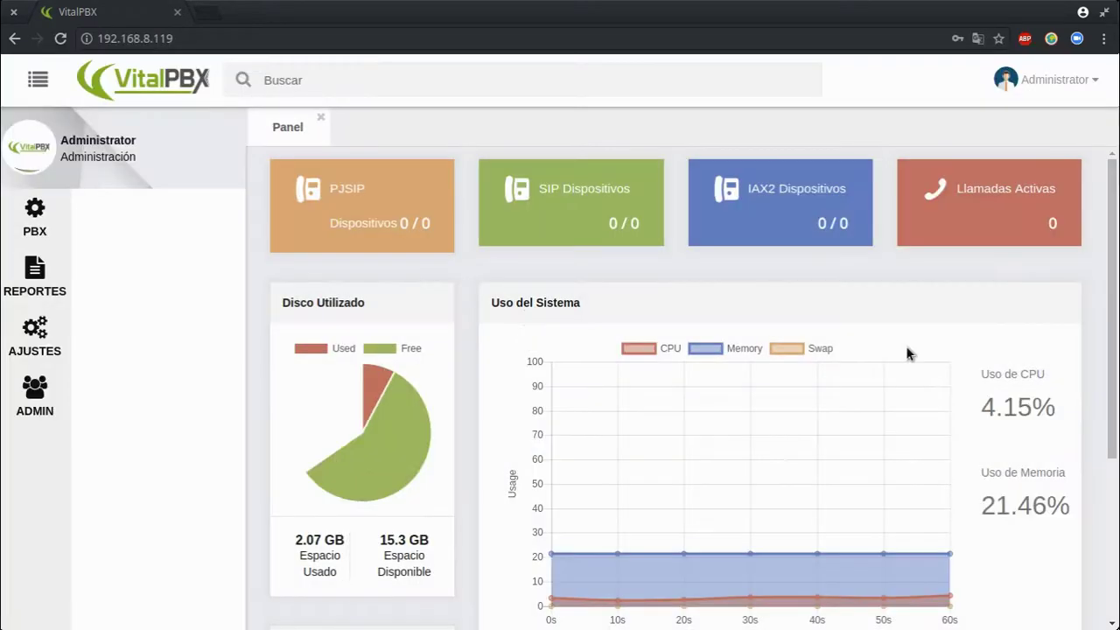
Toggle the side navigation, then open the PBX section menu
{"action": "left_click", "coordinate": [38, 80]}
{"action": "left_click", "coordinate": [38, 80]}
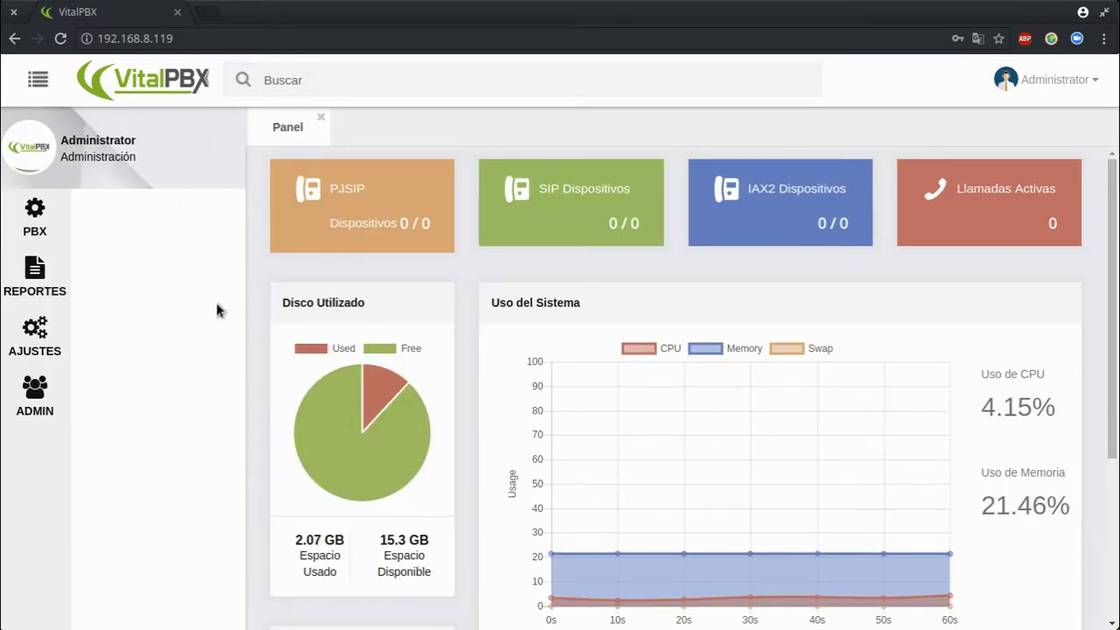
{"action": "left_click", "coordinate": [37, 80]}
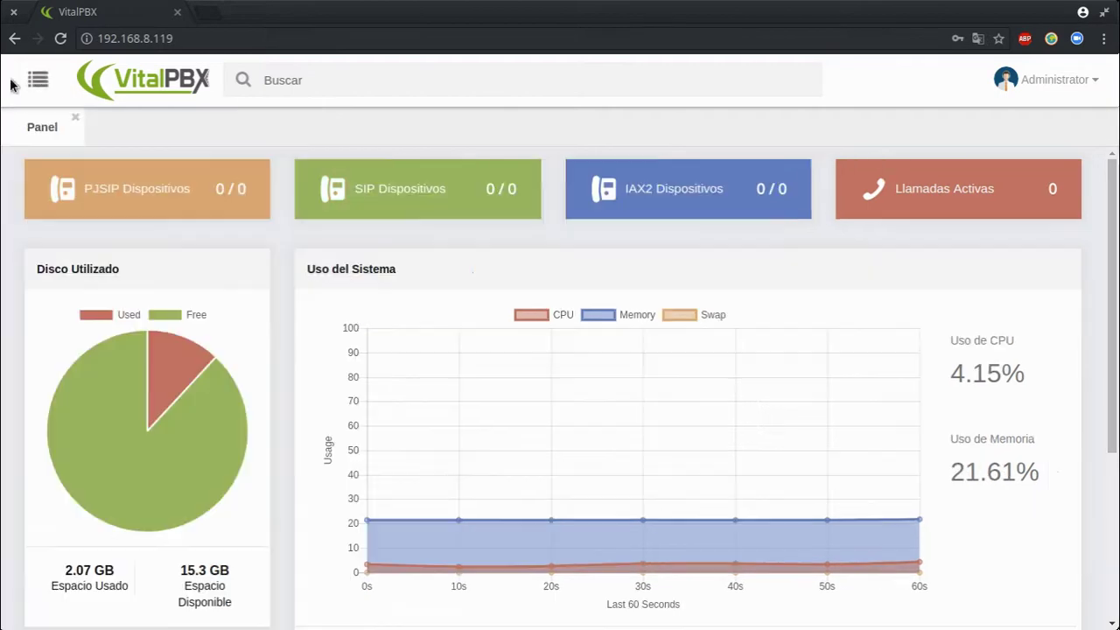
{"action": "left_click", "coordinate": [29, 84]}
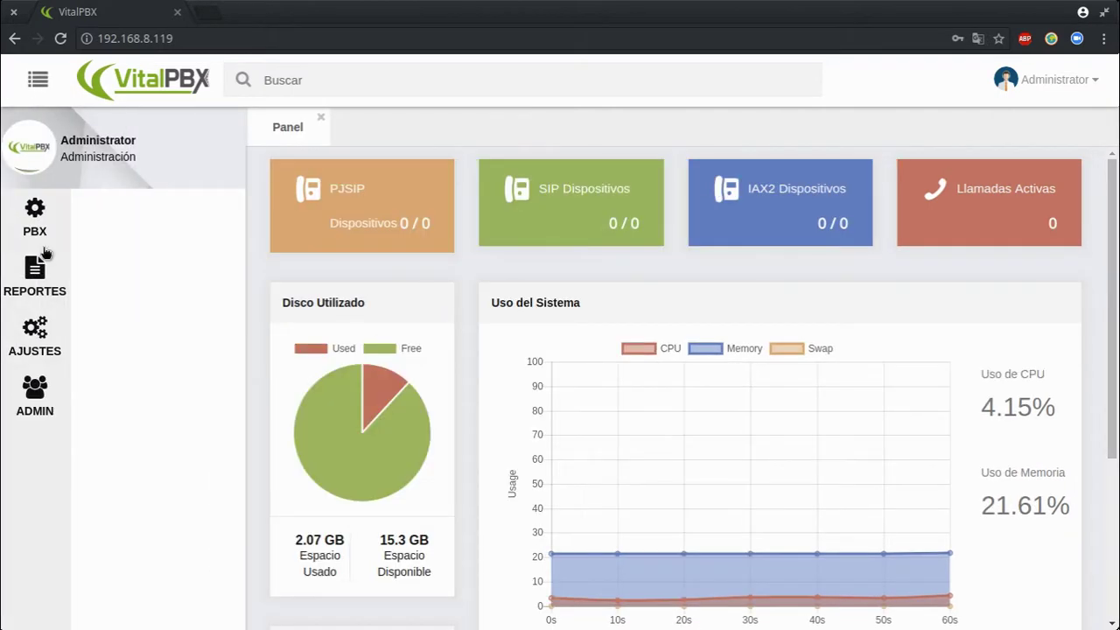
{"action": "left_click", "coordinate": [29, 214]}
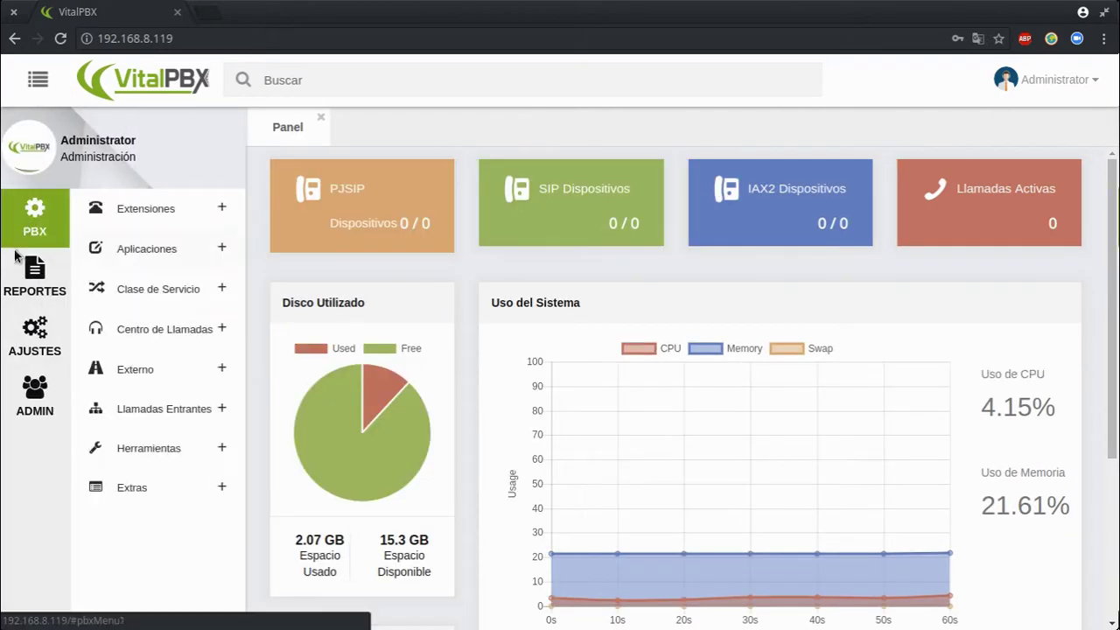
Under Extensiones, open Importar Extensiones, Modificación Masiva and Estatus de Las Extensiones
{"action": "left_click", "coordinate": [160, 208]}
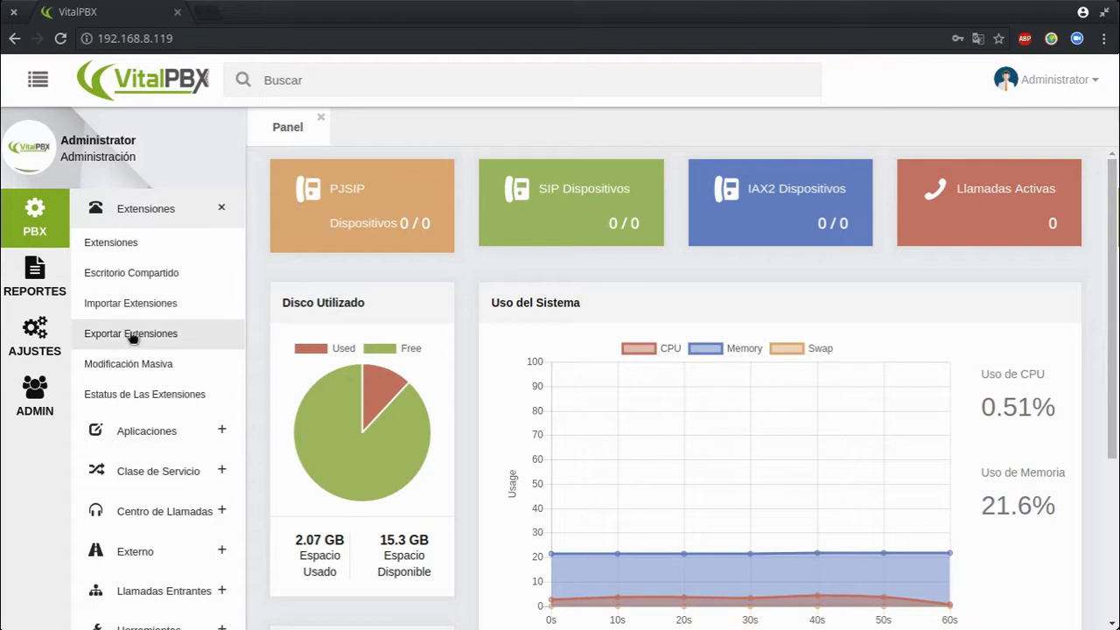
{"action": "left_click", "coordinate": [155, 302]}
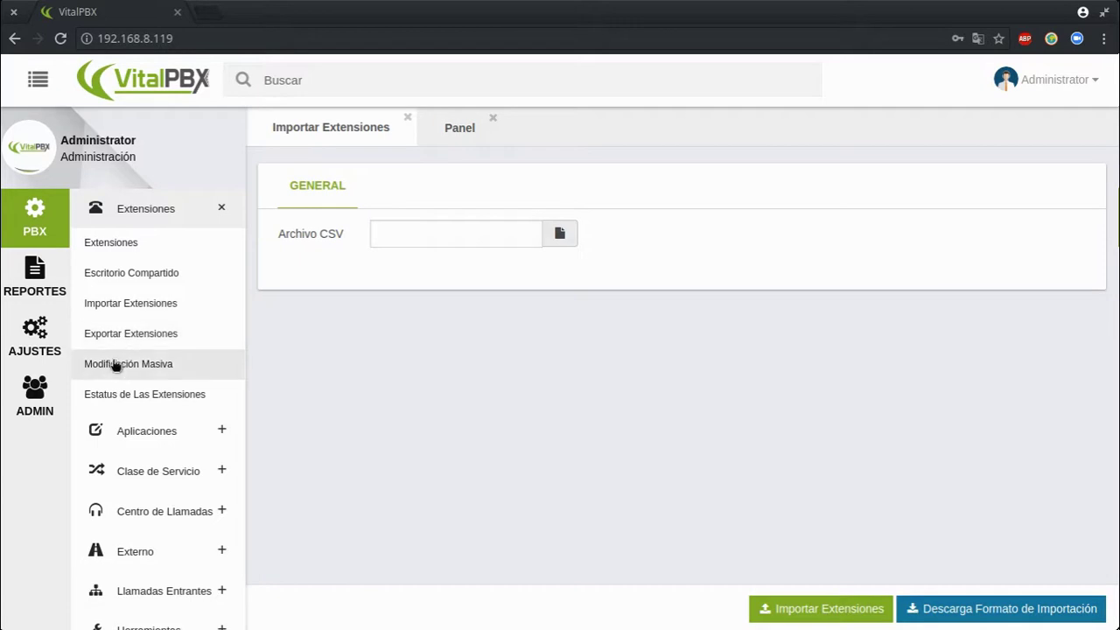
{"action": "left_click", "coordinate": [121, 375]}
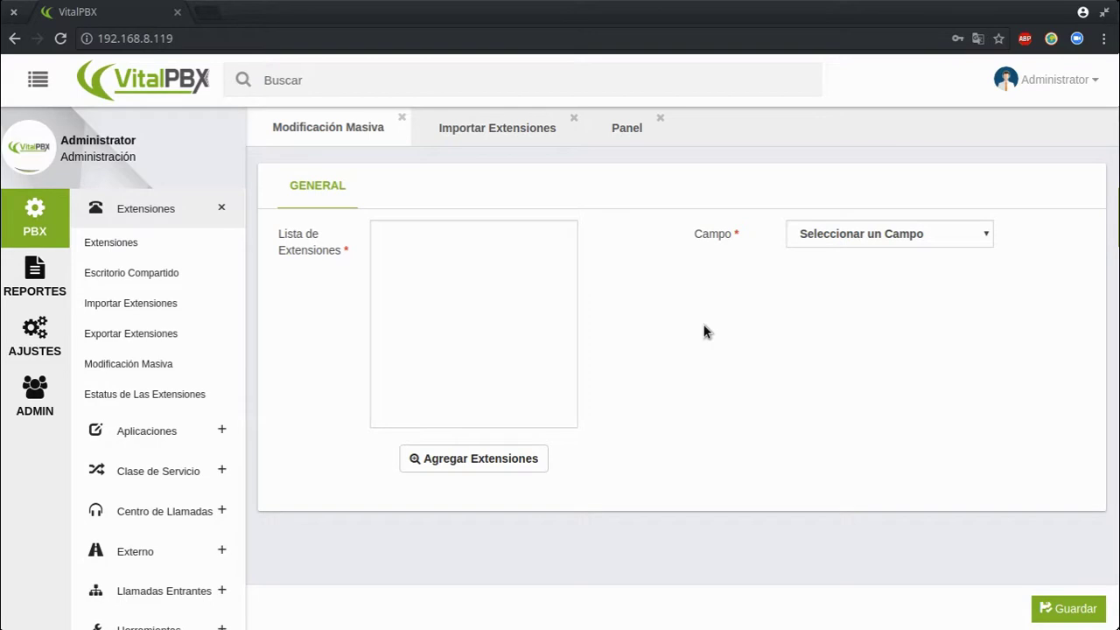
{"action": "left_click", "coordinate": [133, 404]}
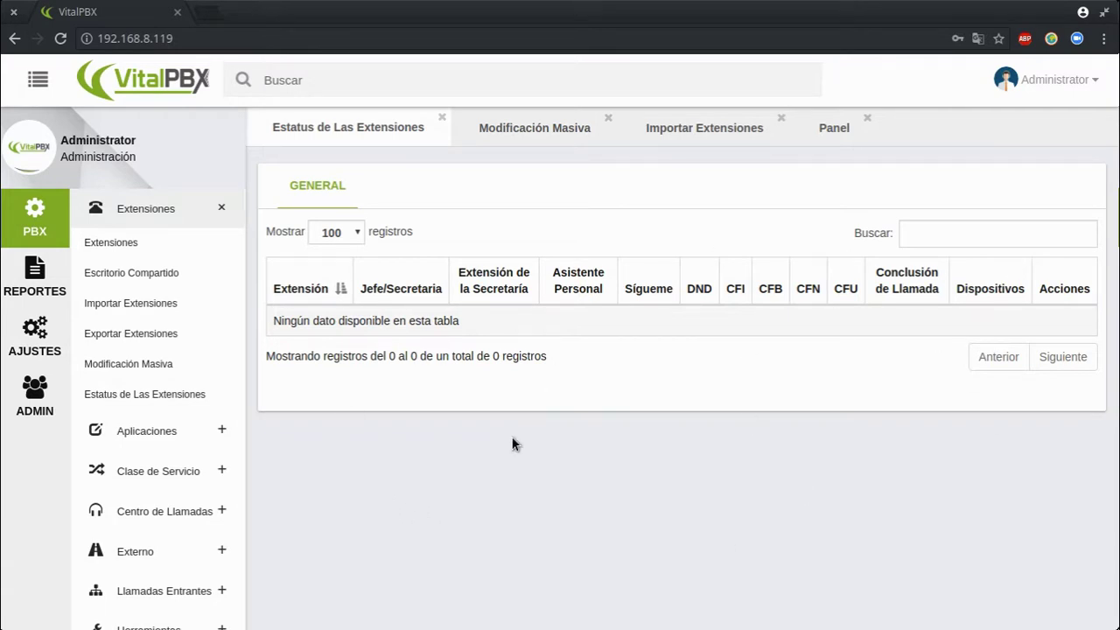
{"action": "left_click", "coordinate": [204, 427]}
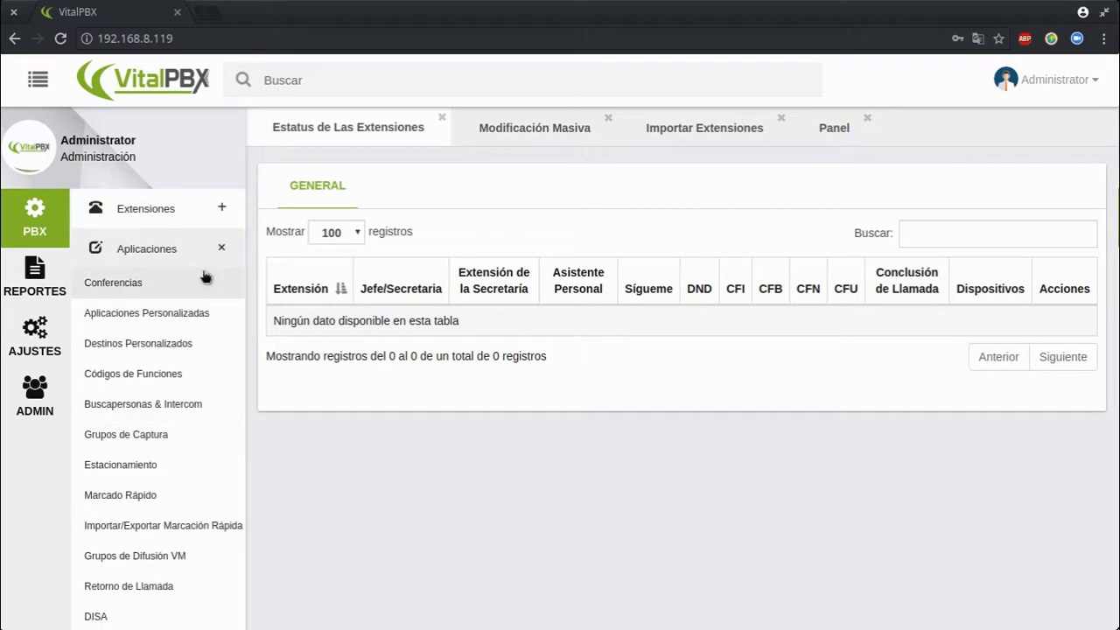
Open Aplicaciones Personalizadas, Códigos de Funciones, then the Clase de Servicio form
{"action": "scroll", "coordinate": [188, 415], "scroll_direction": "down", "scroll_amount": 3}
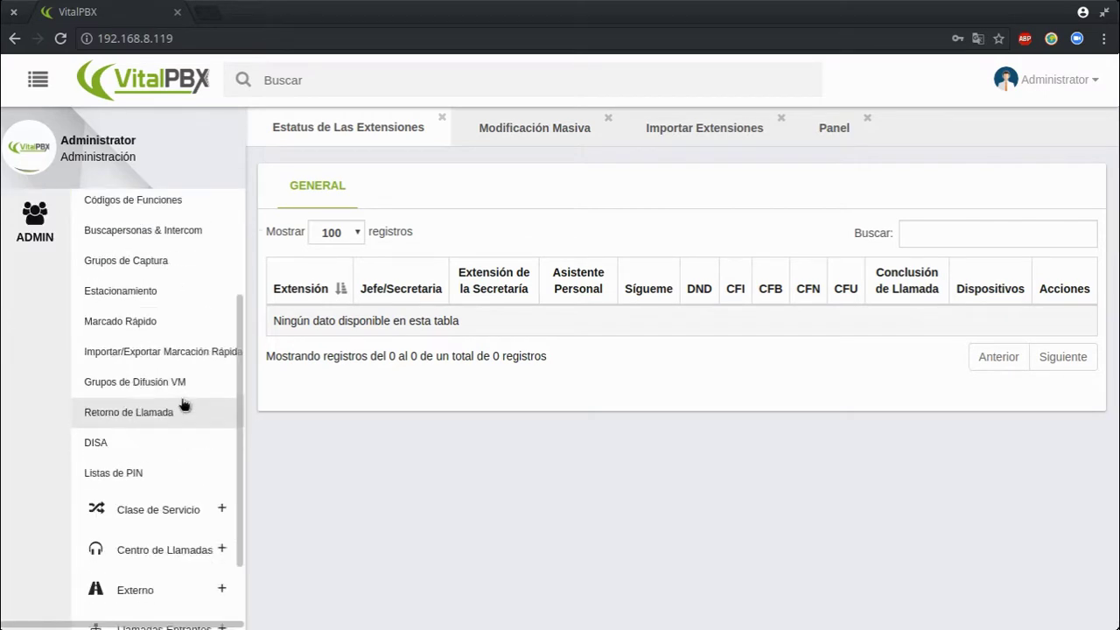
{"action": "scroll", "coordinate": [187, 383], "scroll_direction": "up", "scroll_amount": 3}
{"action": "left_click", "coordinate": [153, 313]}
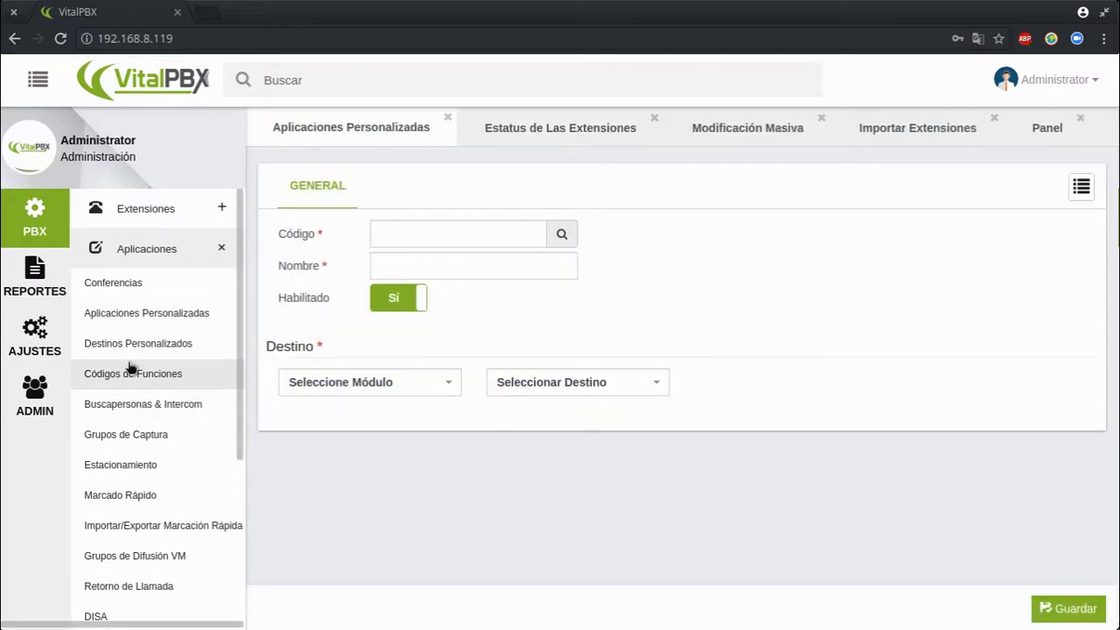
{"action": "left_click", "coordinate": [181, 383]}
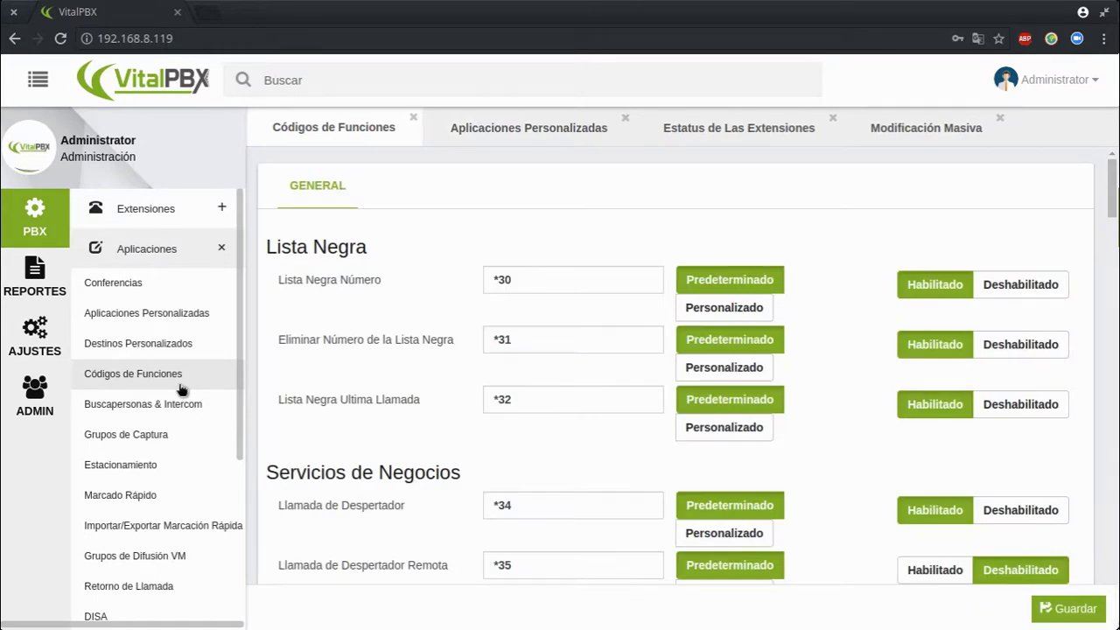
{"action": "scroll", "coordinate": [181, 388], "scroll_direction": "down", "scroll_amount": 1}
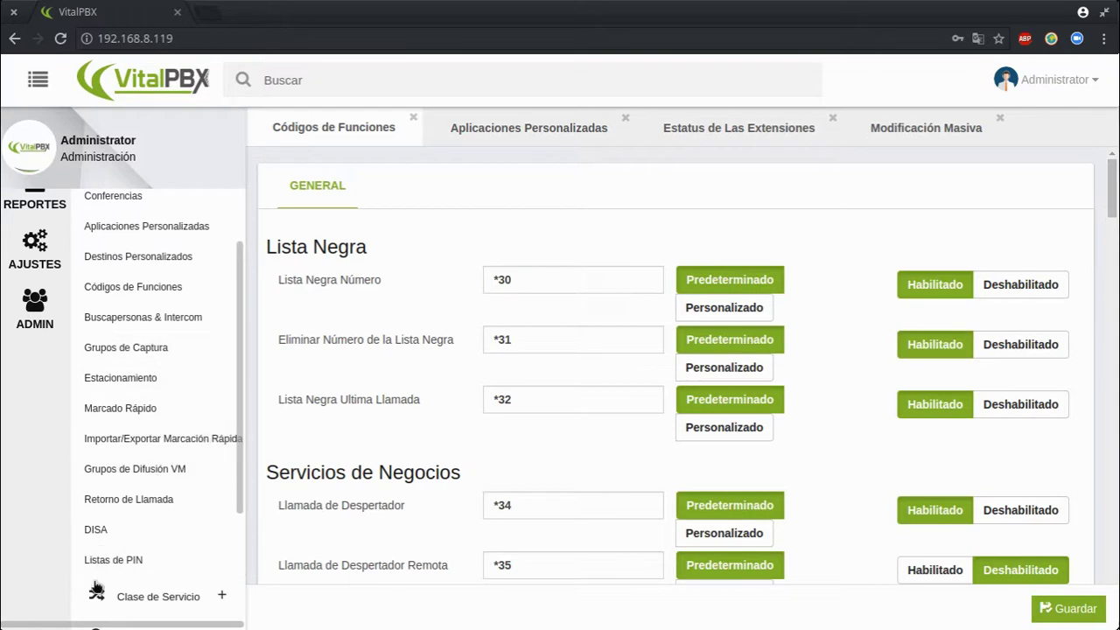
{"action": "scroll", "coordinate": [206, 512], "scroll_direction": "down", "scroll_amount": 2}
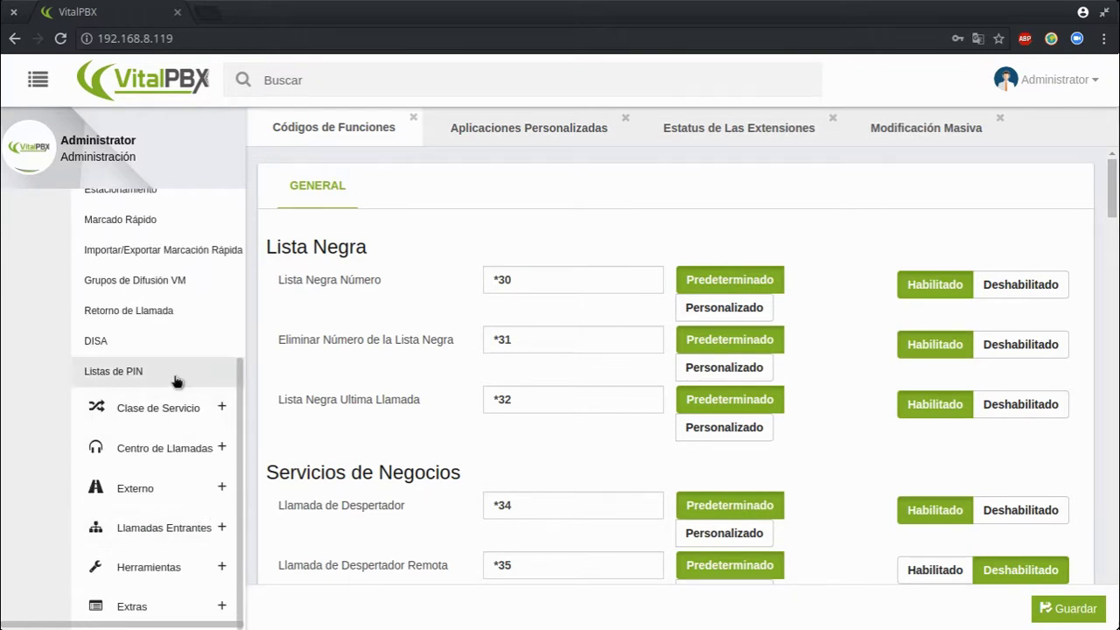
{"action": "left_click", "coordinate": [161, 408]}
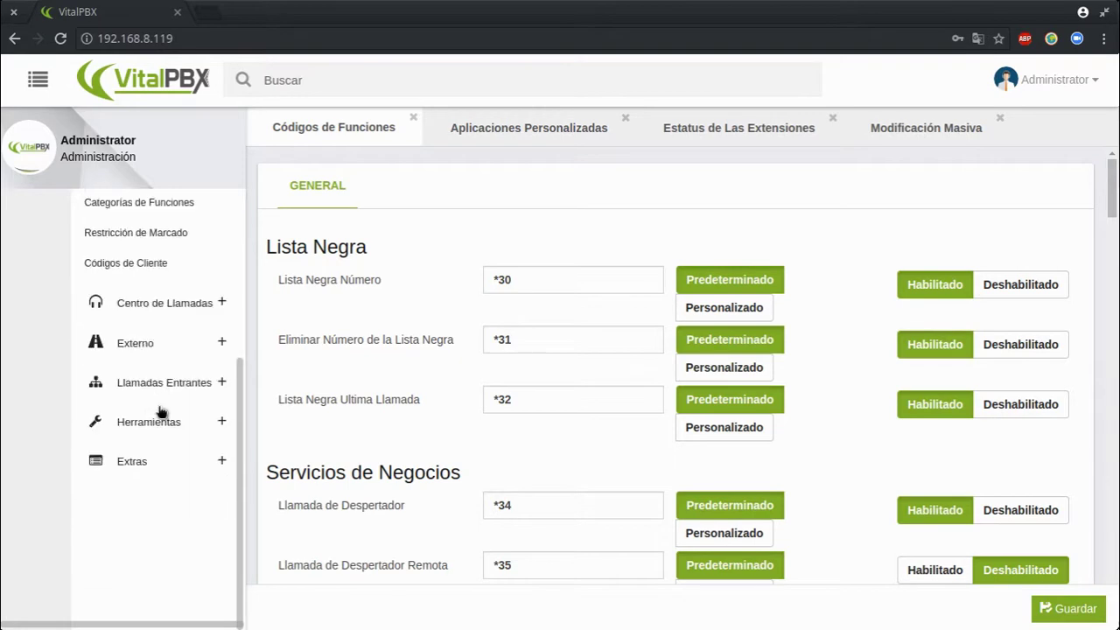
{"action": "left_click", "coordinate": [184, 318]}
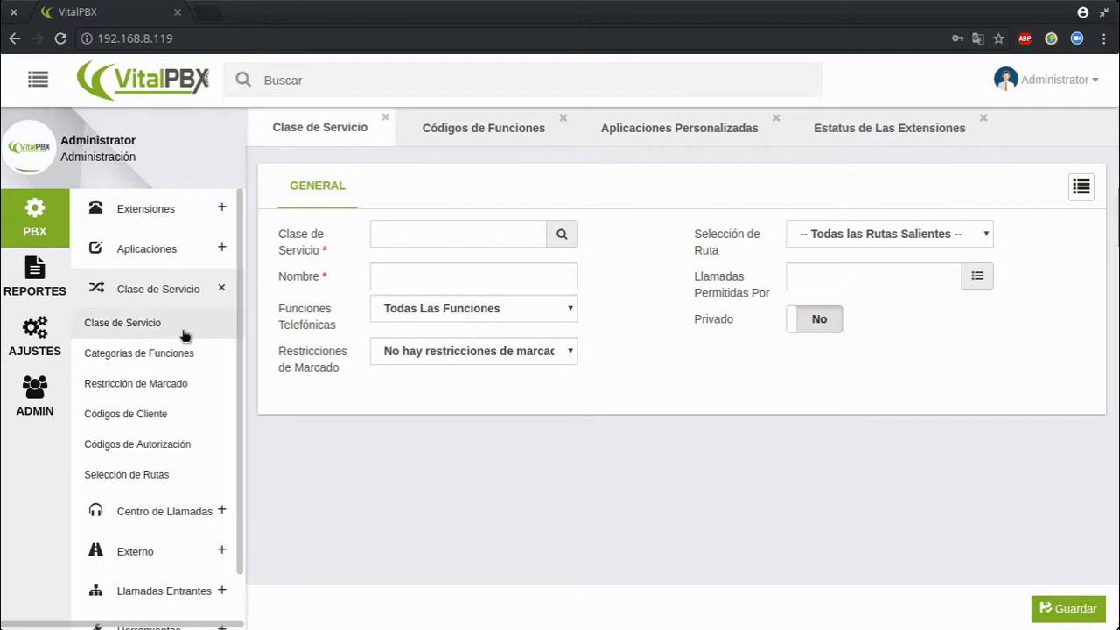
Open Externo > Números de Emergencia, check its Número field, then open Rutas Entrantes
{"action": "left_click", "coordinate": [205, 291]}
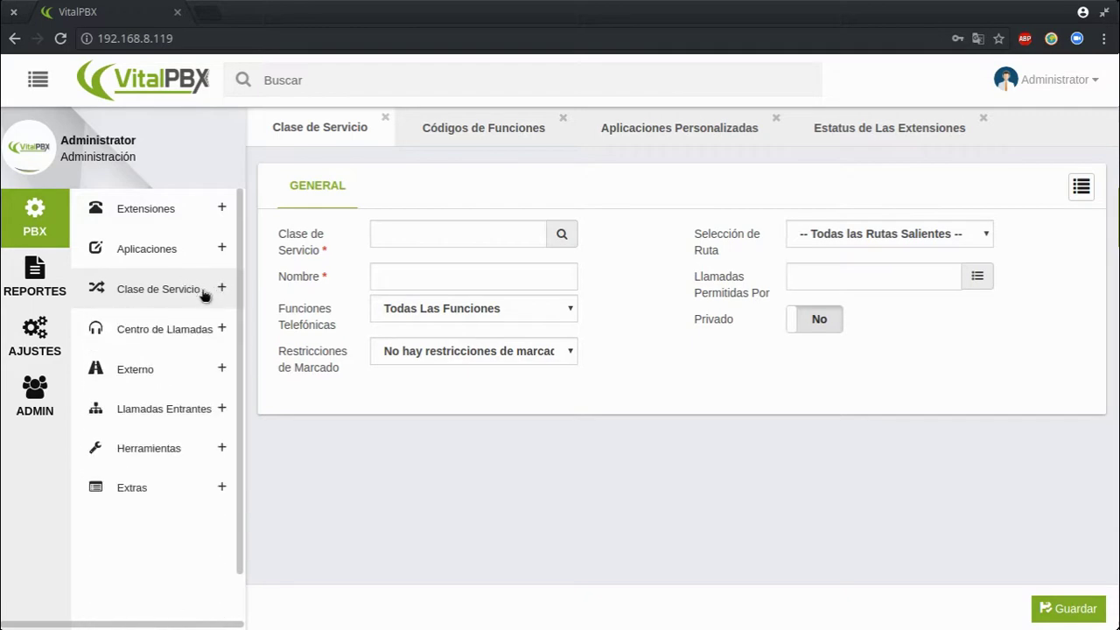
{"action": "left_click", "coordinate": [177, 329]}
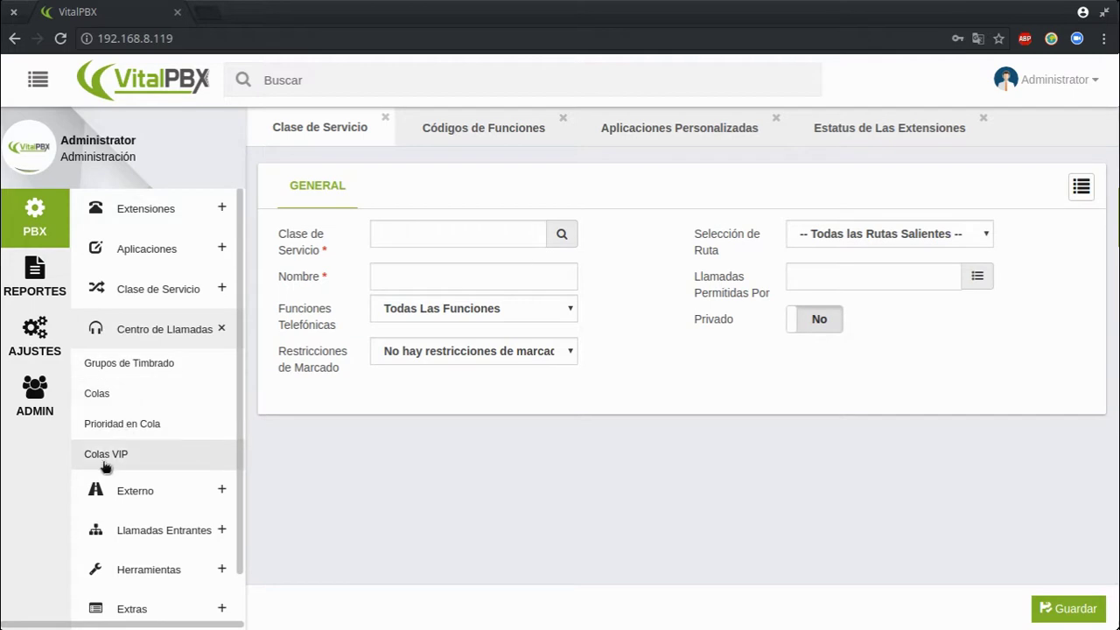
{"action": "left_click", "coordinate": [196, 335]}
{"action": "left_click", "coordinate": [144, 370]}
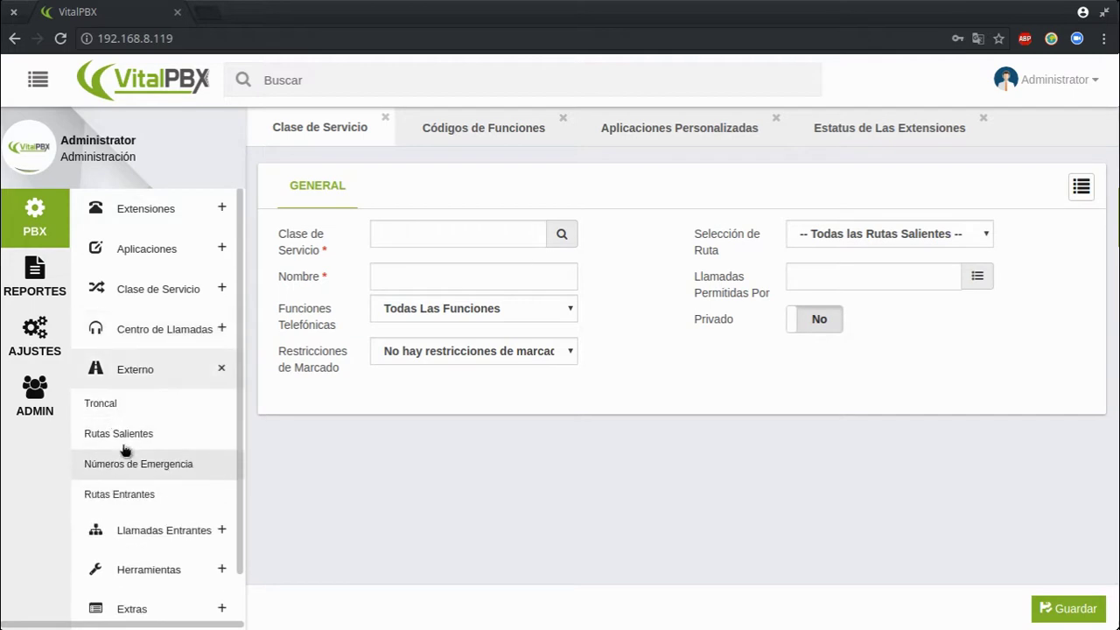
{"action": "left_click", "coordinate": [165, 466]}
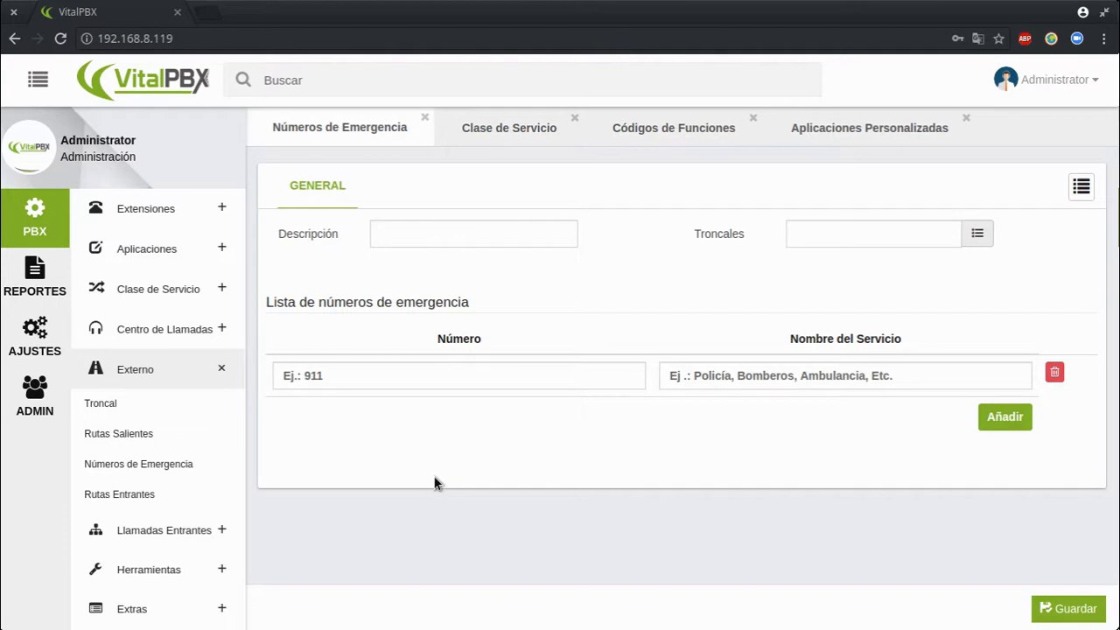
{"action": "left_click", "coordinate": [305, 379]}
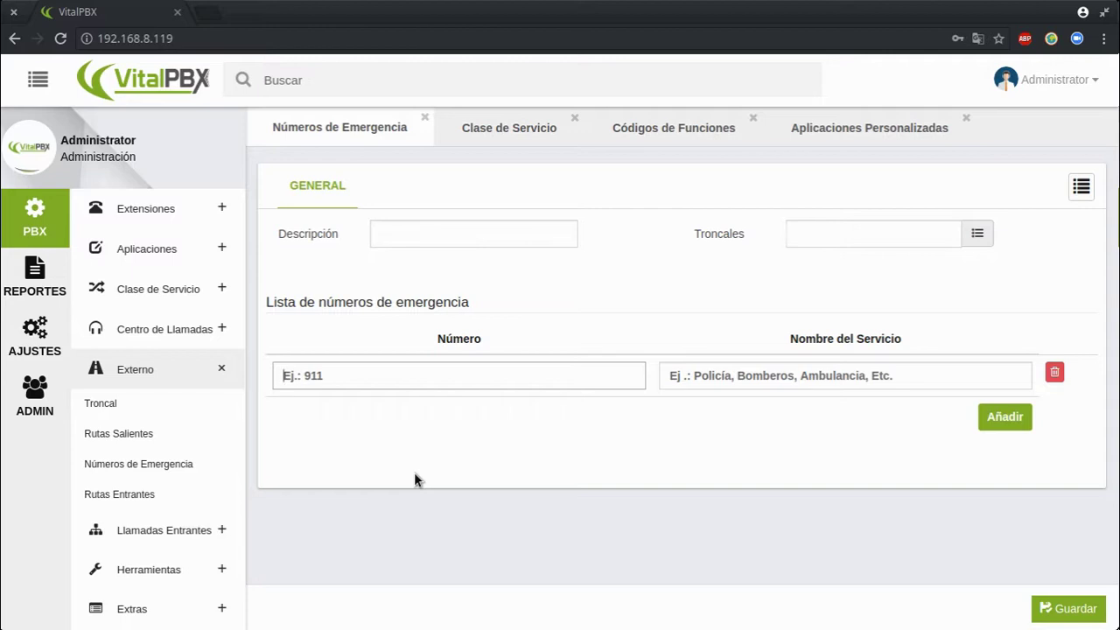
{"action": "left_click", "coordinate": [143, 494]}
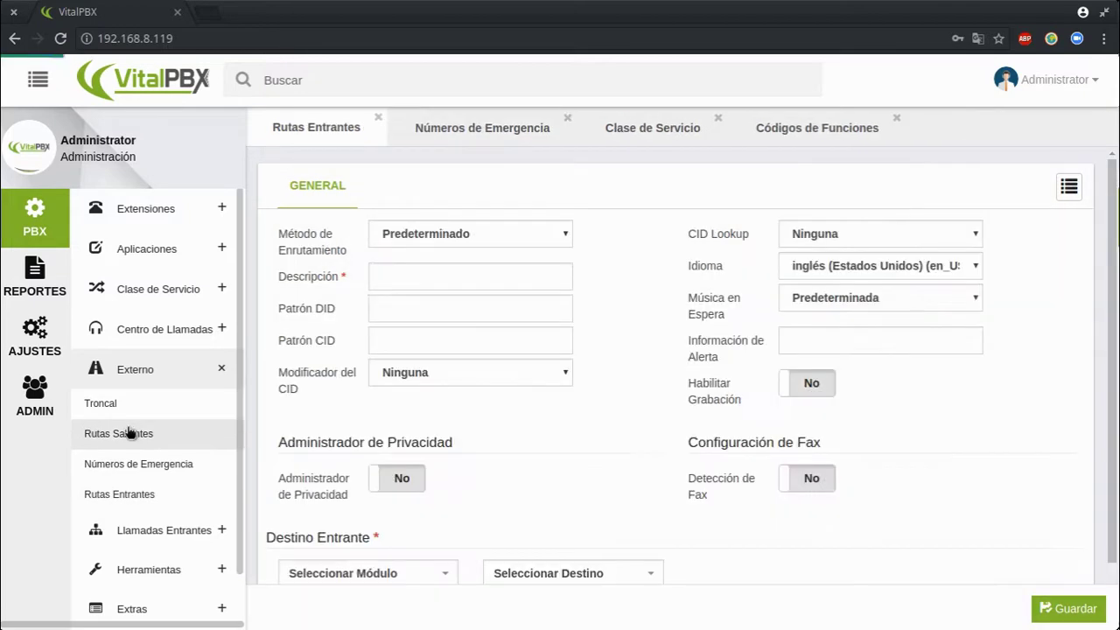
Open the Rutas Salientes and Troncal forms, then expand Llamadas Entrantes
{"action": "left_click", "coordinate": [128, 432]}
{"action": "left_click", "coordinate": [107, 402]}
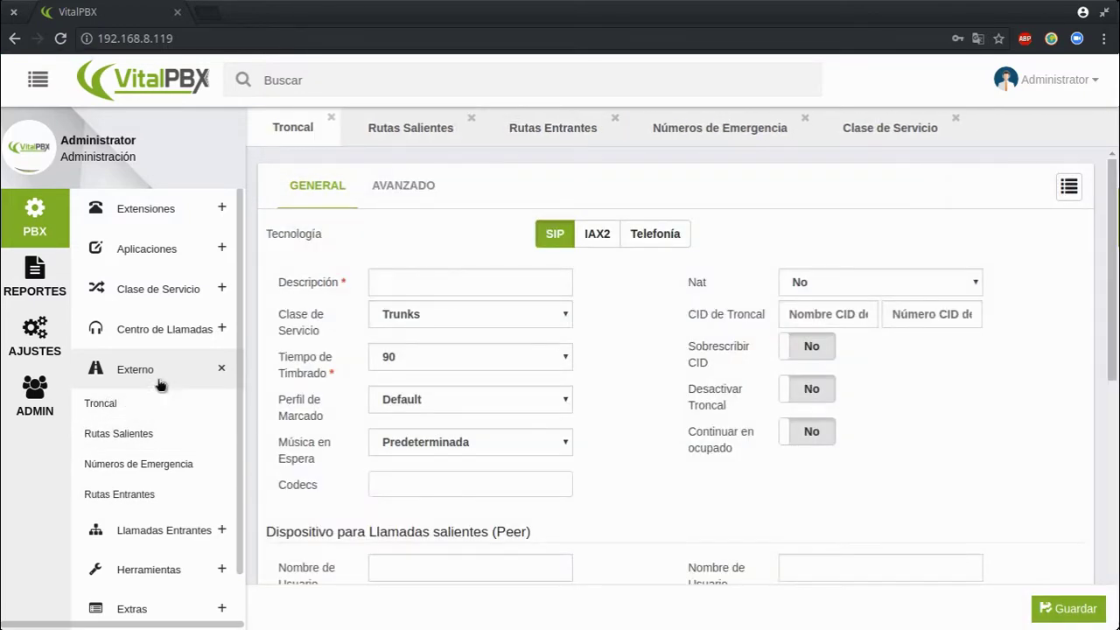
{"action": "left_click", "coordinate": [184, 374]}
{"action": "left_click", "coordinate": [158, 408]}
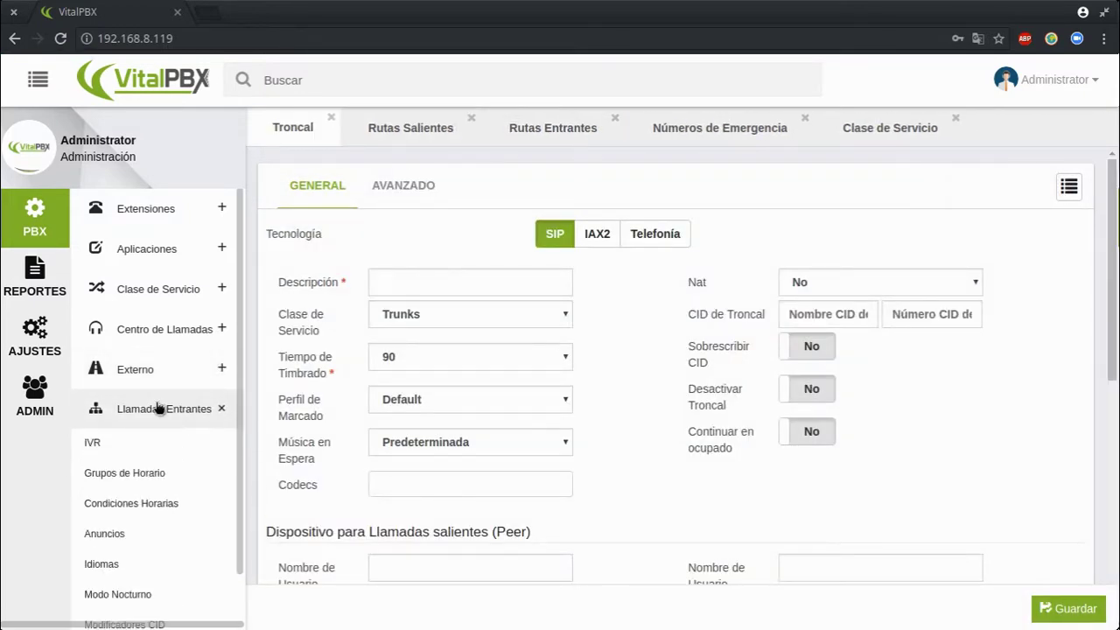
{"action": "scroll", "coordinate": [162, 473], "scroll_direction": "down", "scroll_amount": 2}
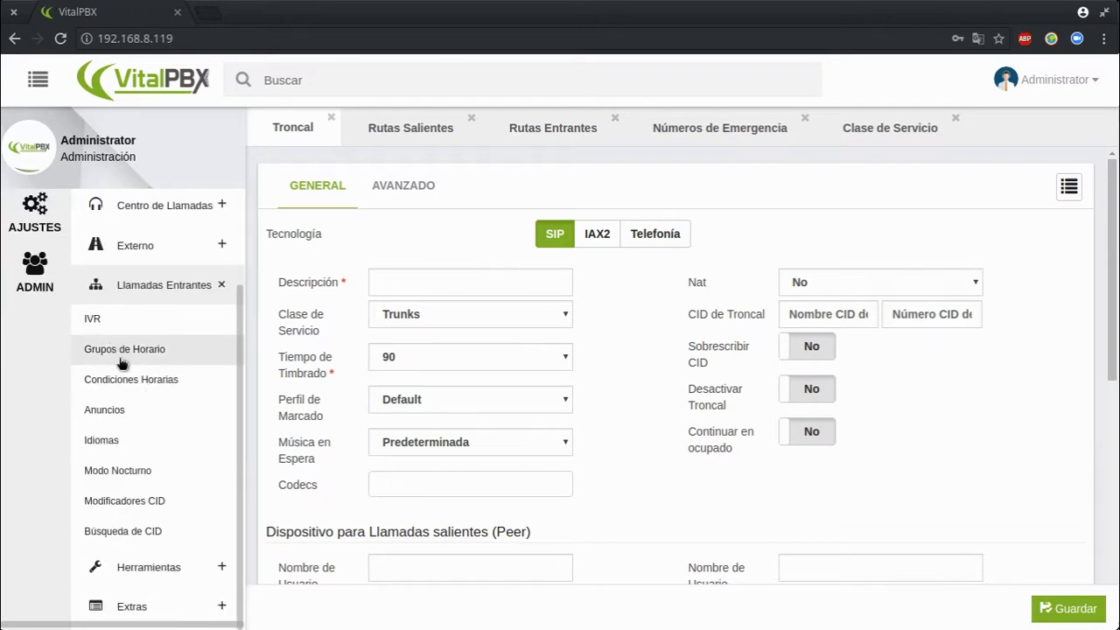
Open the Condiciones Horarias, Anuncios, Idiomas and Modo Nocturno pages
{"action": "left_click", "coordinate": [145, 379]}
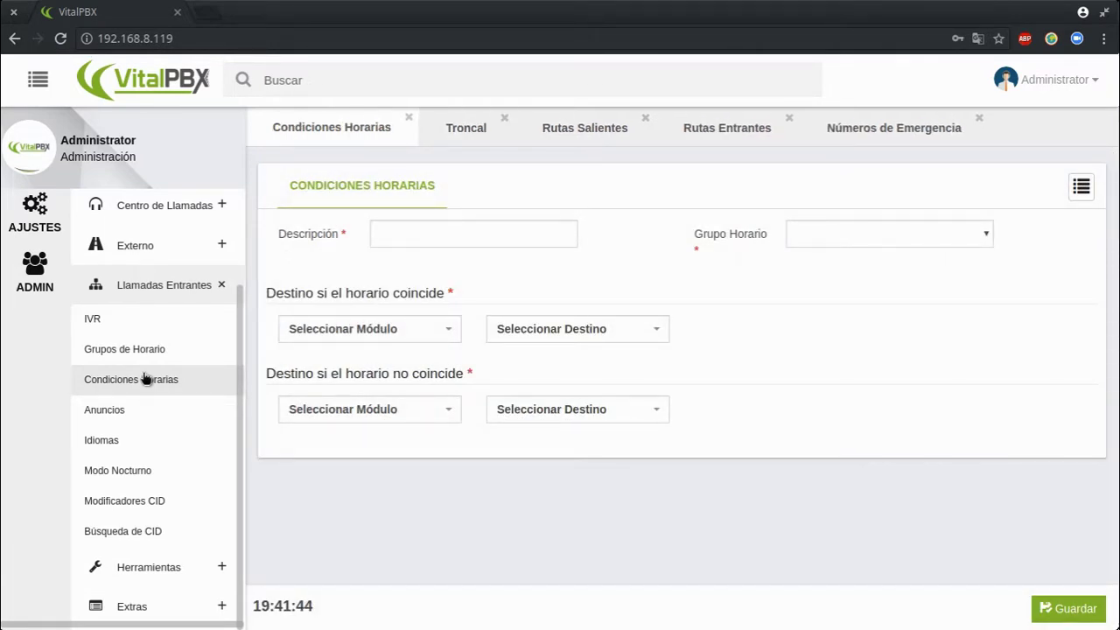
{"action": "left_click", "coordinate": [134, 415]}
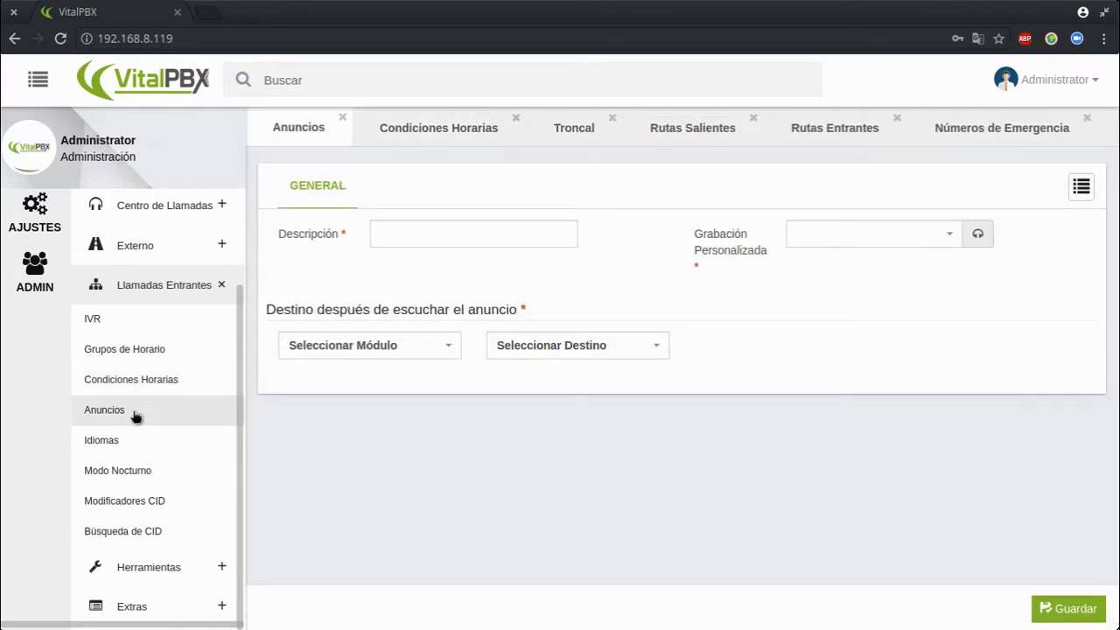
{"action": "left_click", "coordinate": [129, 505]}
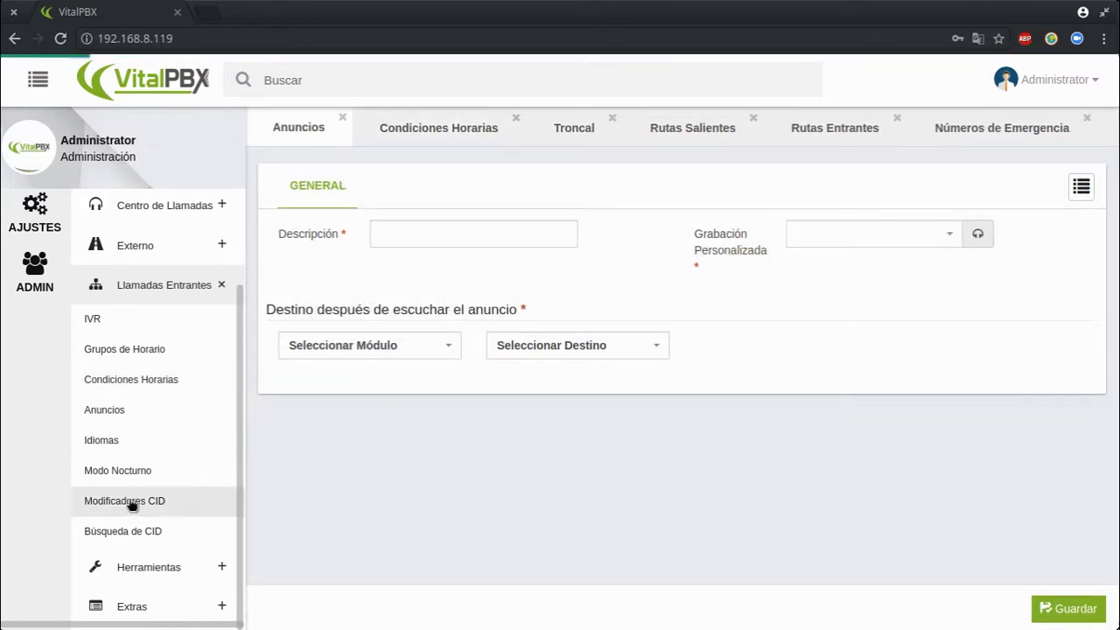
{"action": "left_click", "coordinate": [162, 472]}
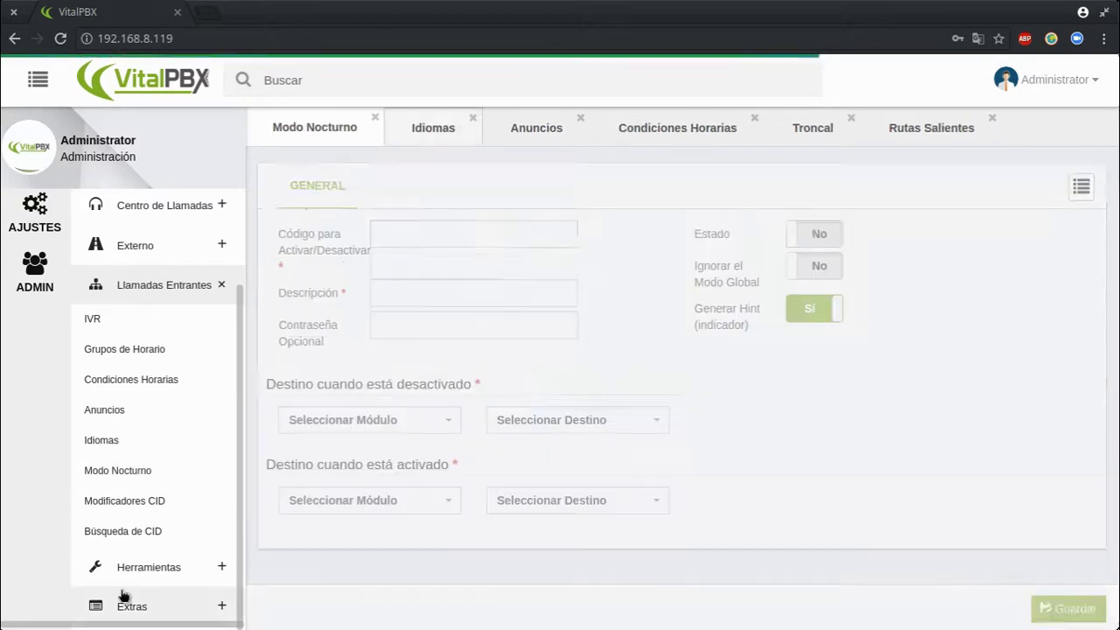
{"action": "left_click", "coordinate": [218, 278]}
{"action": "left_click", "coordinate": [150, 325]}
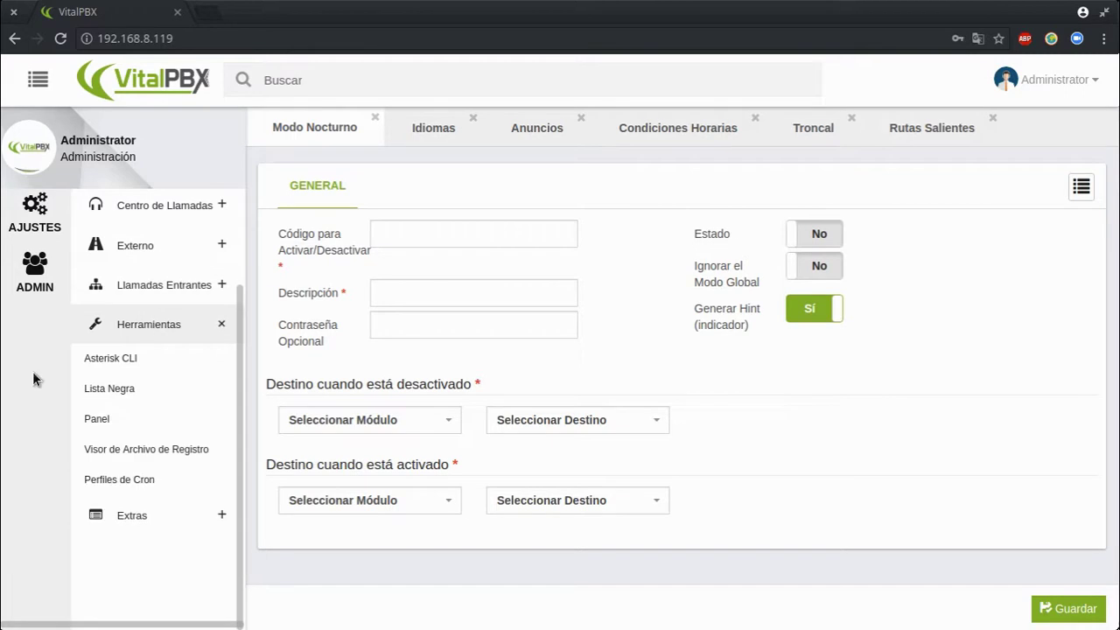
Visit the Asterisk CLI console, the Lista Negra blacklist form and the Panel dashboard
{"action": "left_click", "coordinate": [123, 357]}
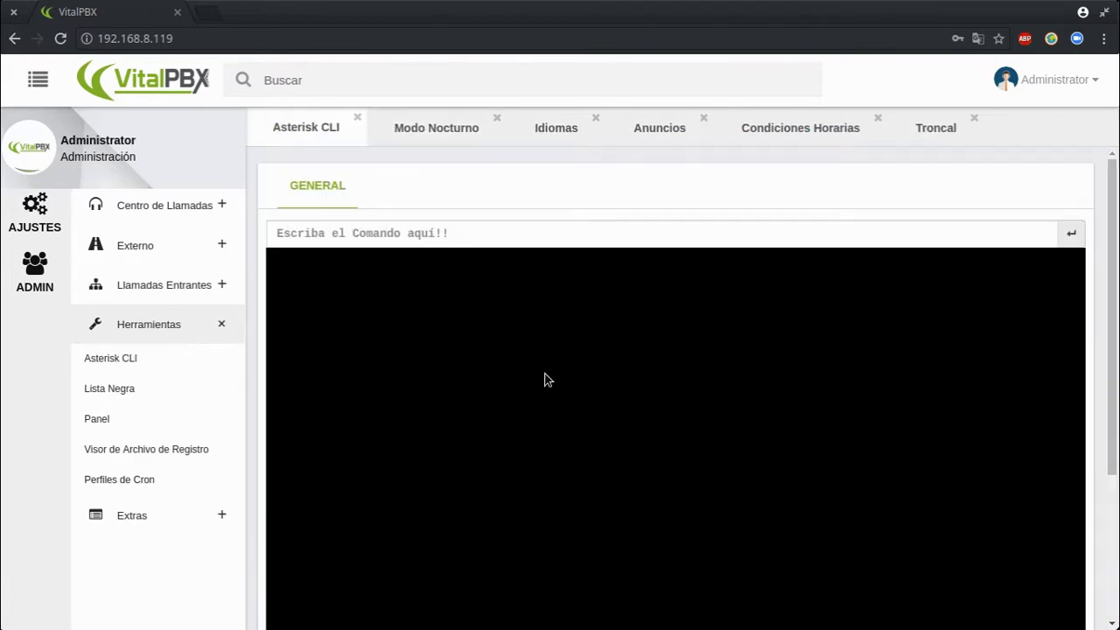
{"action": "left_click", "coordinate": [388, 233]}
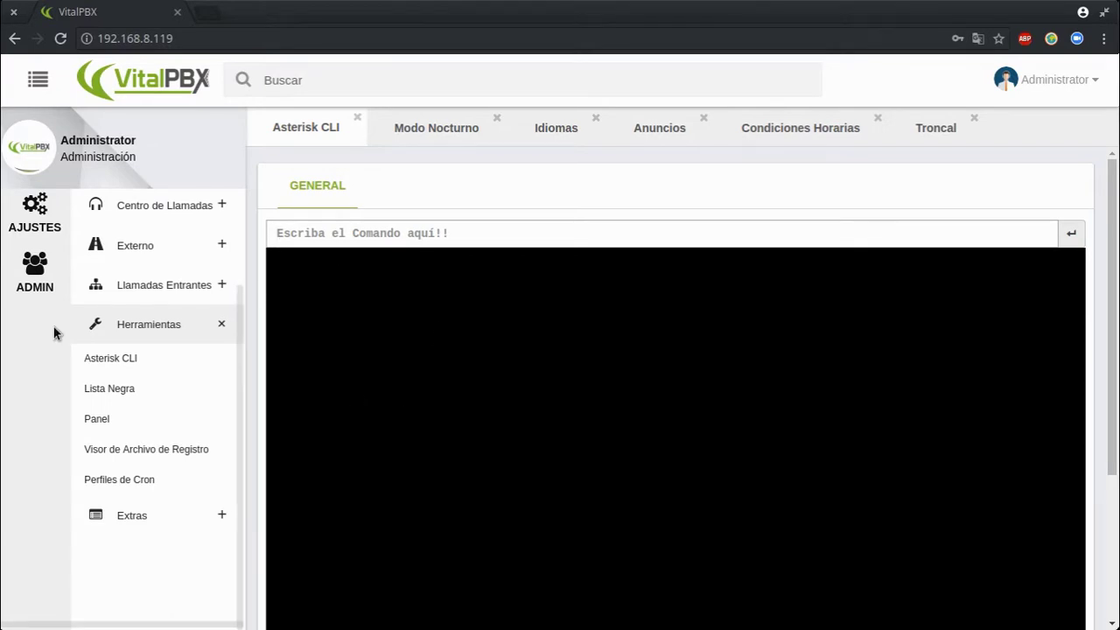
{"action": "left_click", "coordinate": [168, 389]}
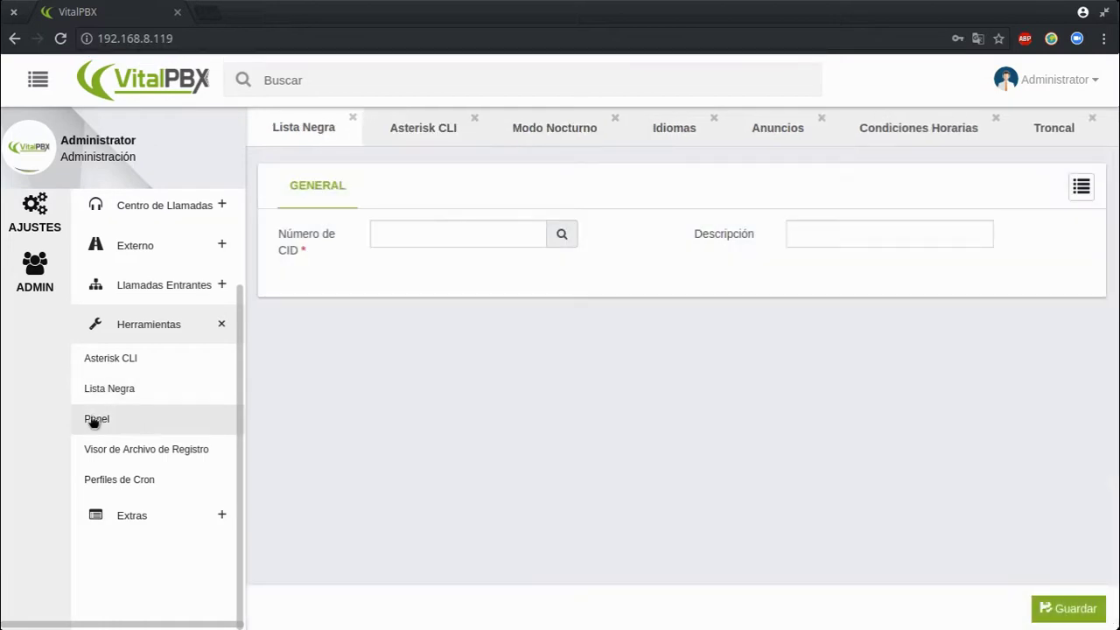
{"action": "left_click", "coordinate": [123, 429]}
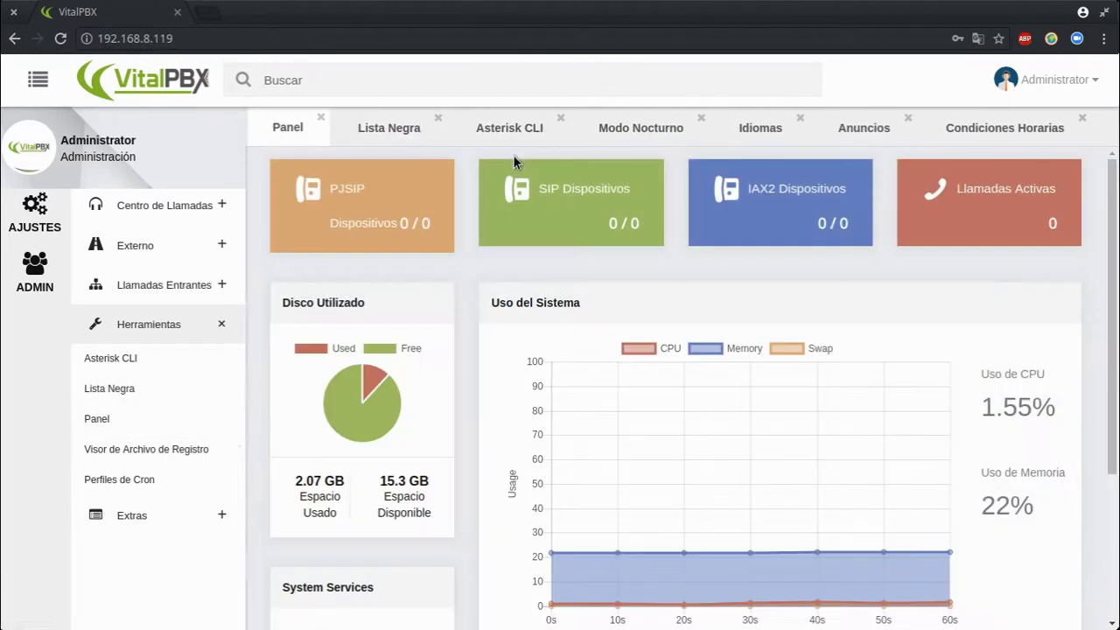
Look at the log file viewer's file list without choosing one, then open Perfiles de Cron
{"action": "left_click", "coordinate": [142, 454]}
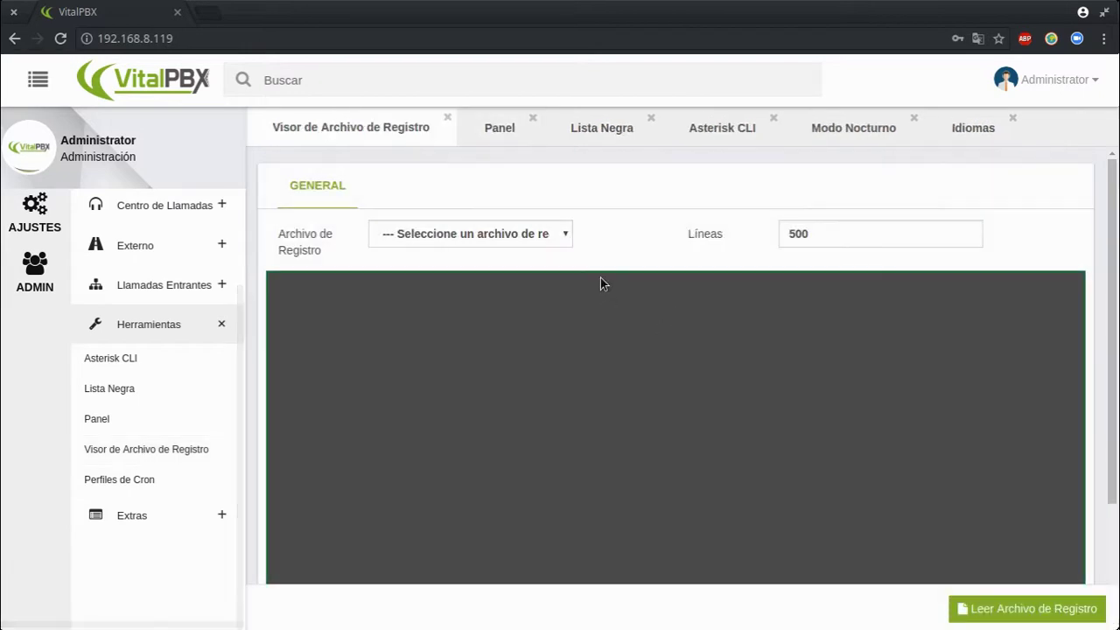
{"action": "left_click", "coordinate": [473, 233]}
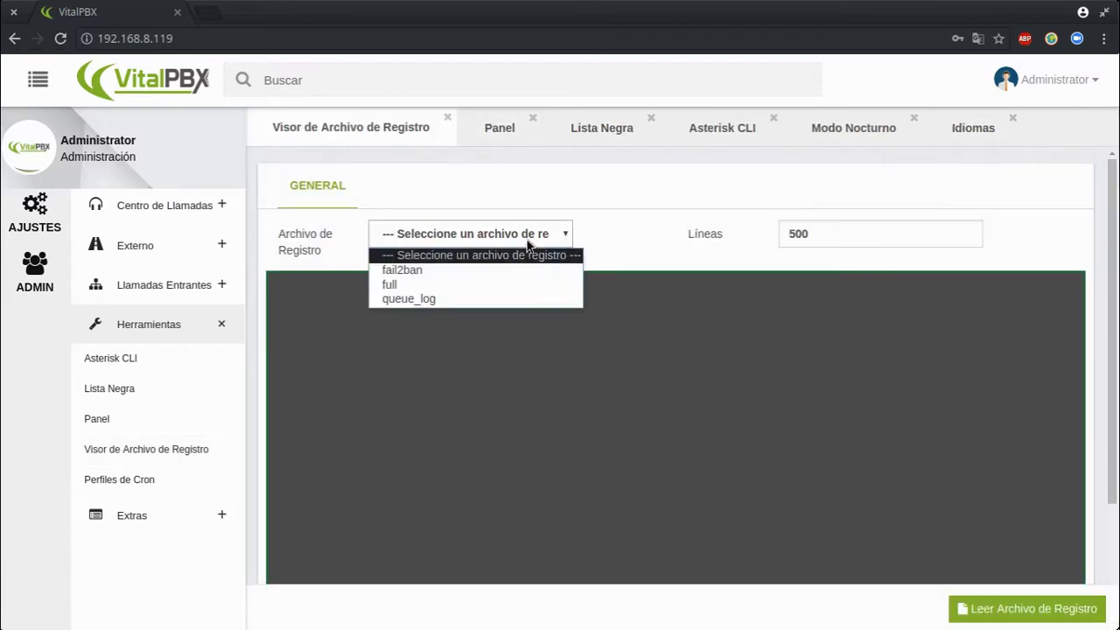
{"action": "left_click", "coordinate": [678, 225]}
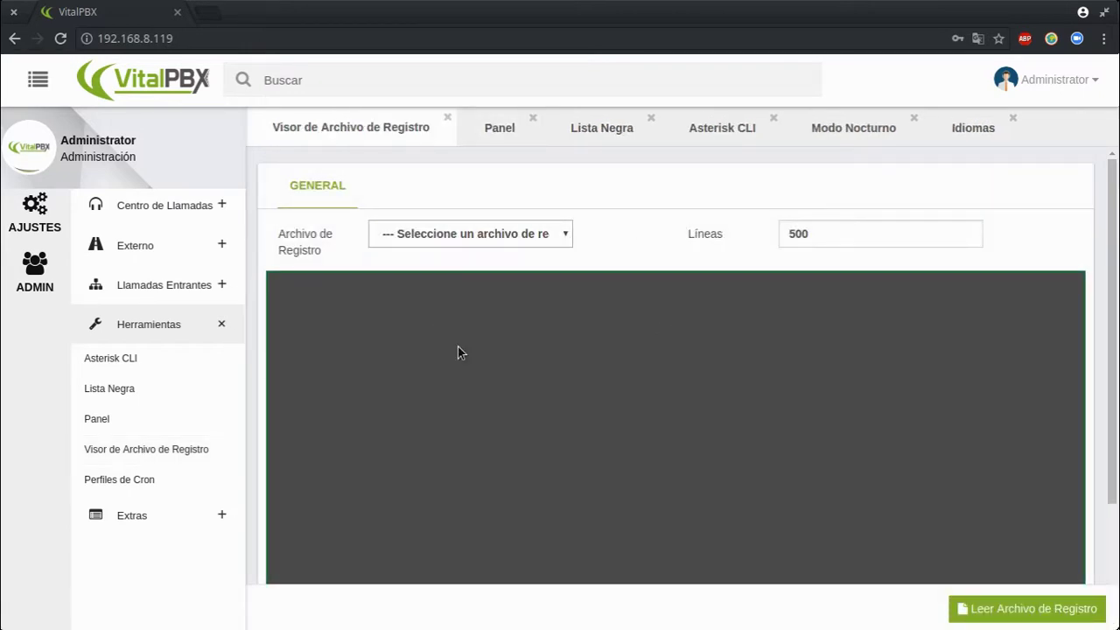
{"action": "scroll", "coordinate": [693, 509], "scroll_direction": "down", "scroll_amount": 2}
{"action": "scroll", "coordinate": [694, 513], "scroll_direction": "up", "scroll_amount": 2}
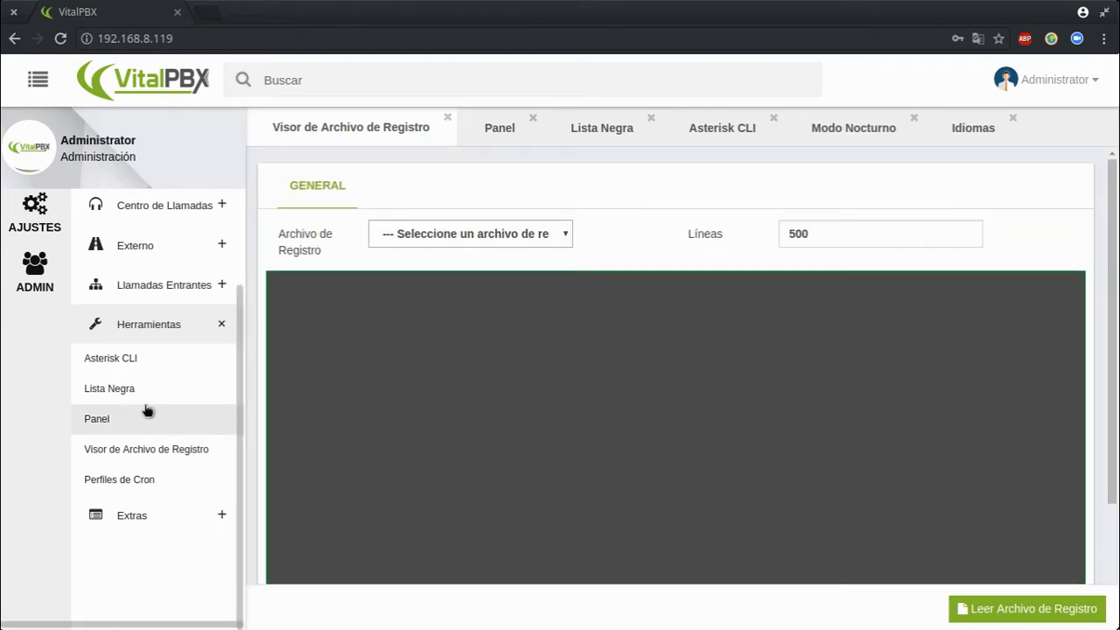
{"action": "left_click", "coordinate": [120, 481]}
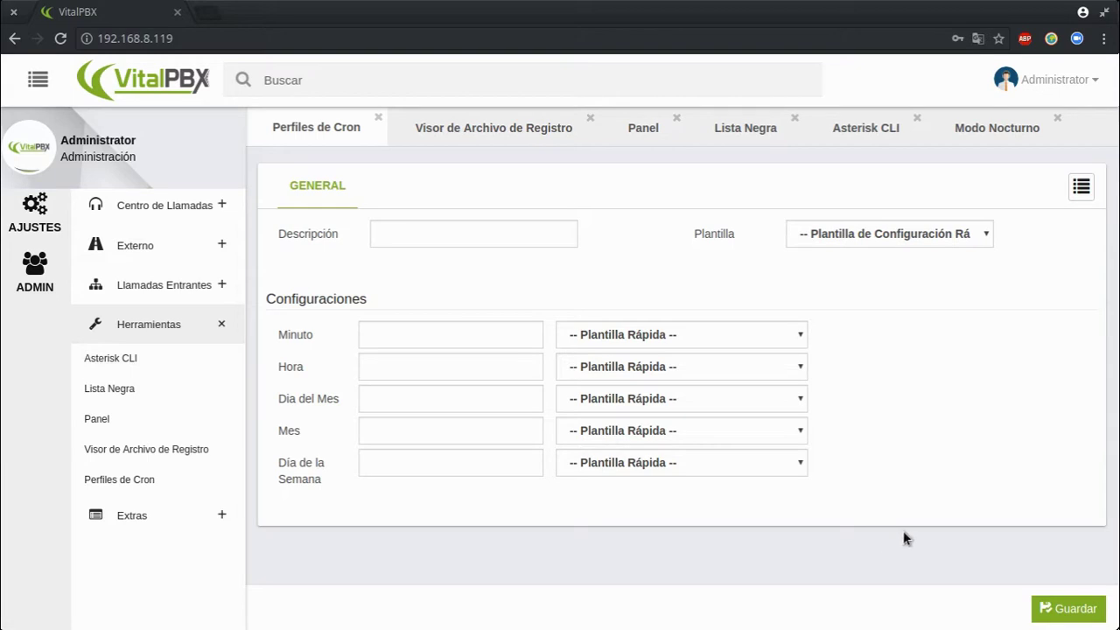
Open the Extras Video Conferencia page, then close it and the Cron and log viewer pages
{"action": "left_click", "coordinate": [149, 520]}
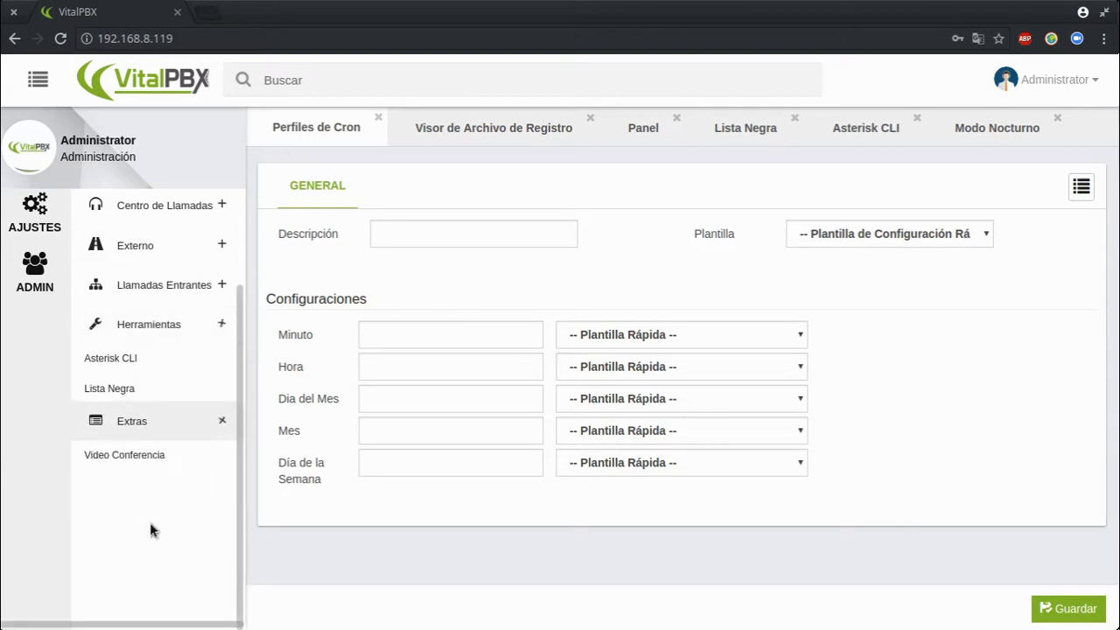
{"action": "left_click", "coordinate": [161, 396]}
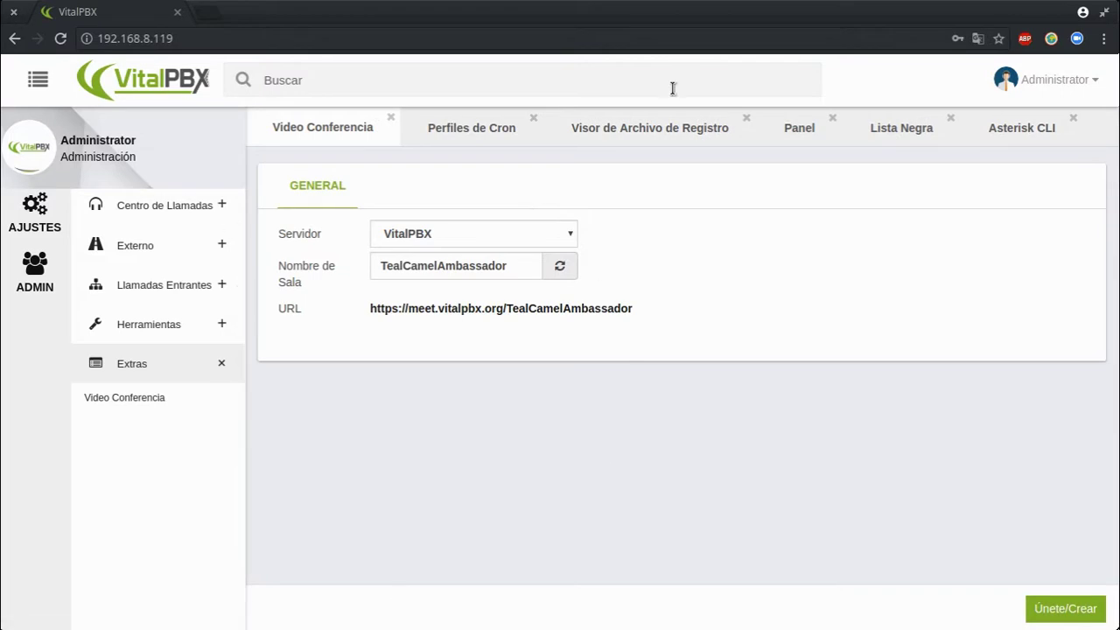
{"action": "left_click", "coordinate": [389, 117]}
{"action": "left_click", "coordinate": [378, 117]}
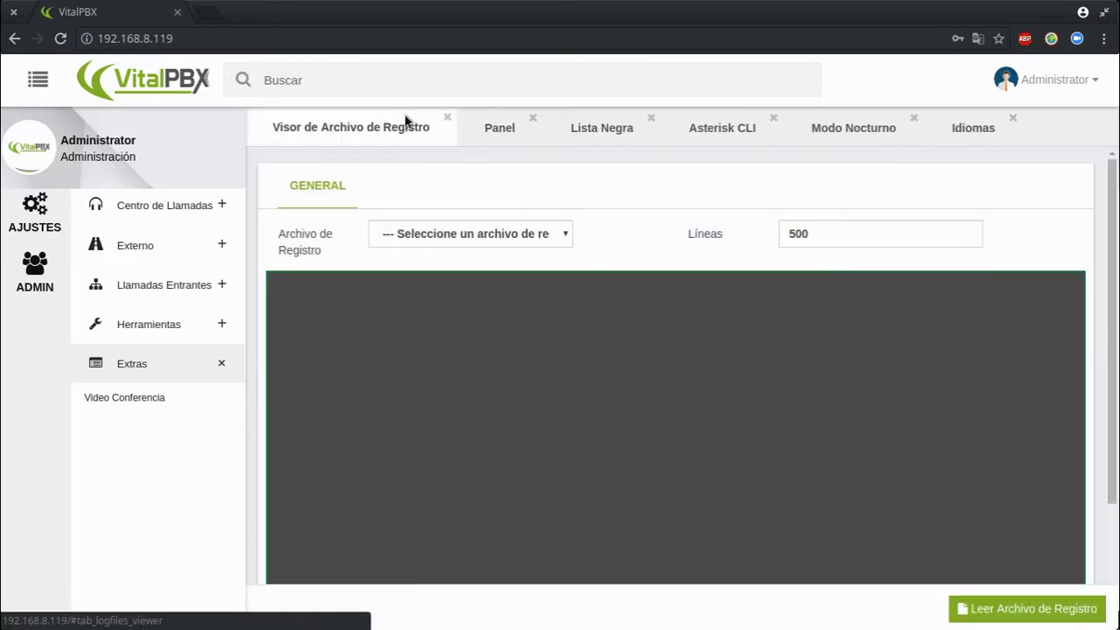
{"action": "left_click", "coordinate": [448, 119]}
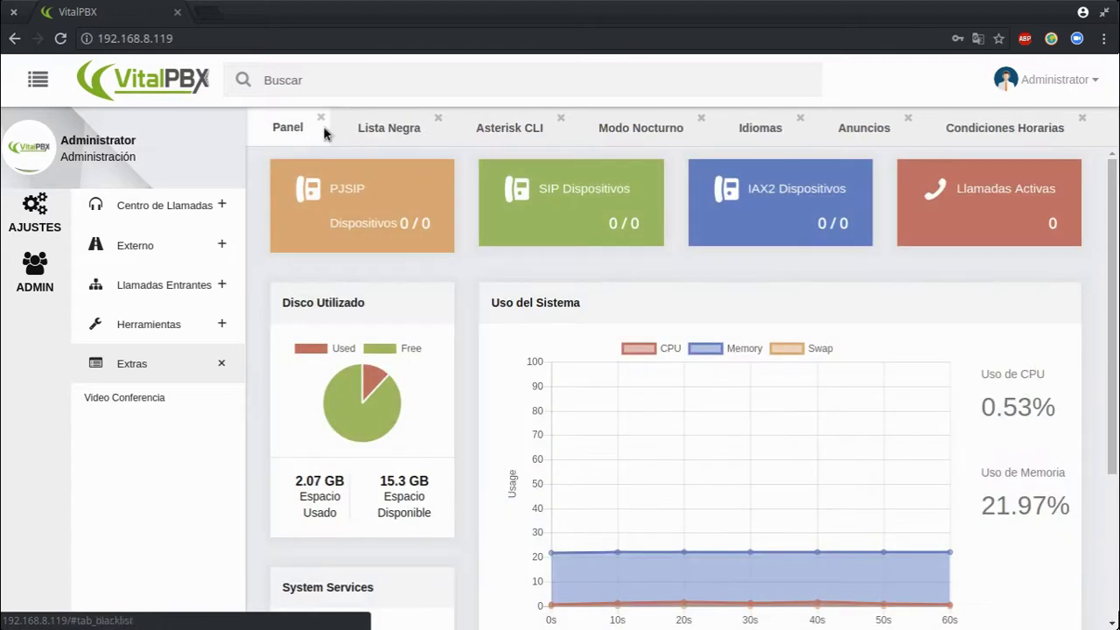
Close all tabs except Panel and expand Reportes CDR in the reports section
{"action": "right_click", "coordinate": [296, 132]}
{"action": "left_click", "coordinate": [374, 166]}
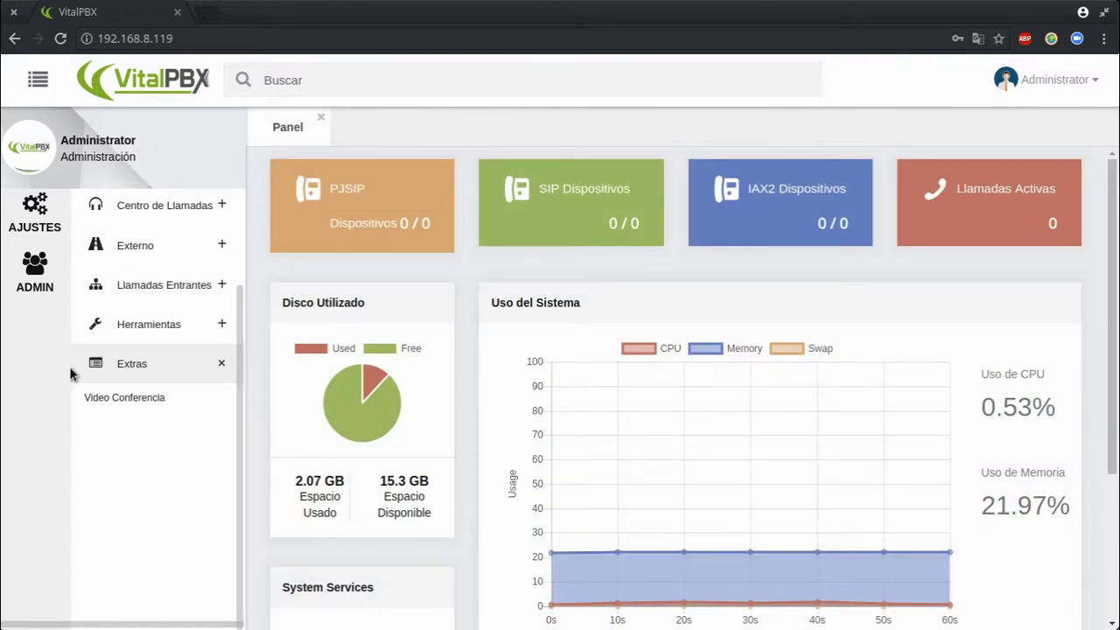
{"action": "scroll", "coordinate": [26, 245], "scroll_direction": "up", "scroll_amount": 2}
{"action": "left_click", "coordinate": [32, 280]}
{"action": "left_click", "coordinate": [154, 221]}
Open Filtros CDR and the CDR call log, scroll its table, then open Reportes de PBX > Estados
{"action": "left_click", "coordinate": [114, 245]}
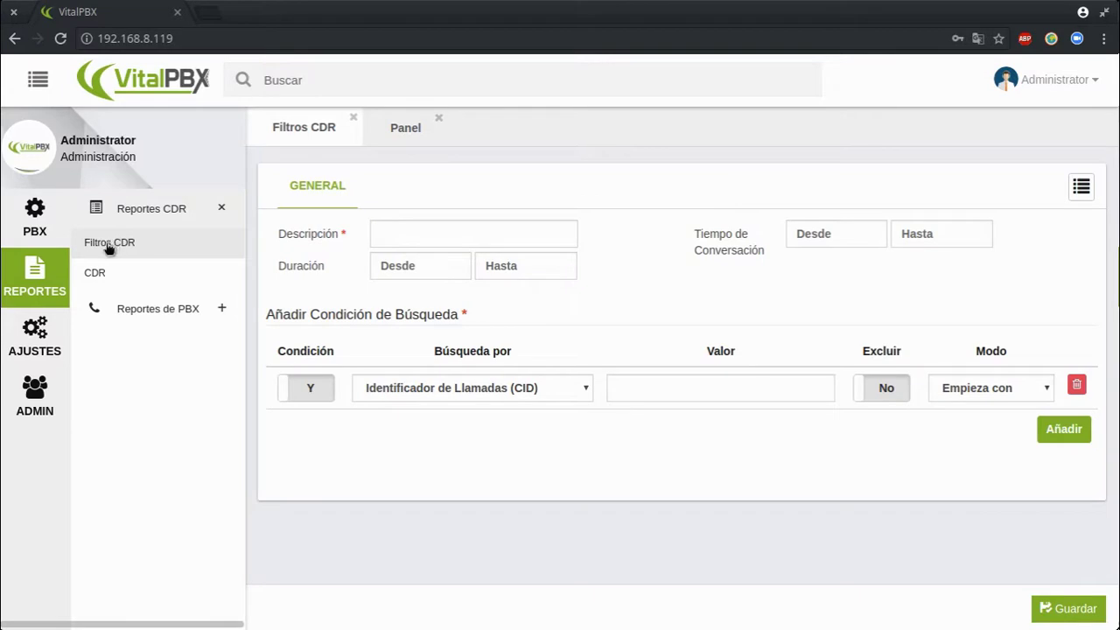
{"action": "left_click", "coordinate": [107, 267]}
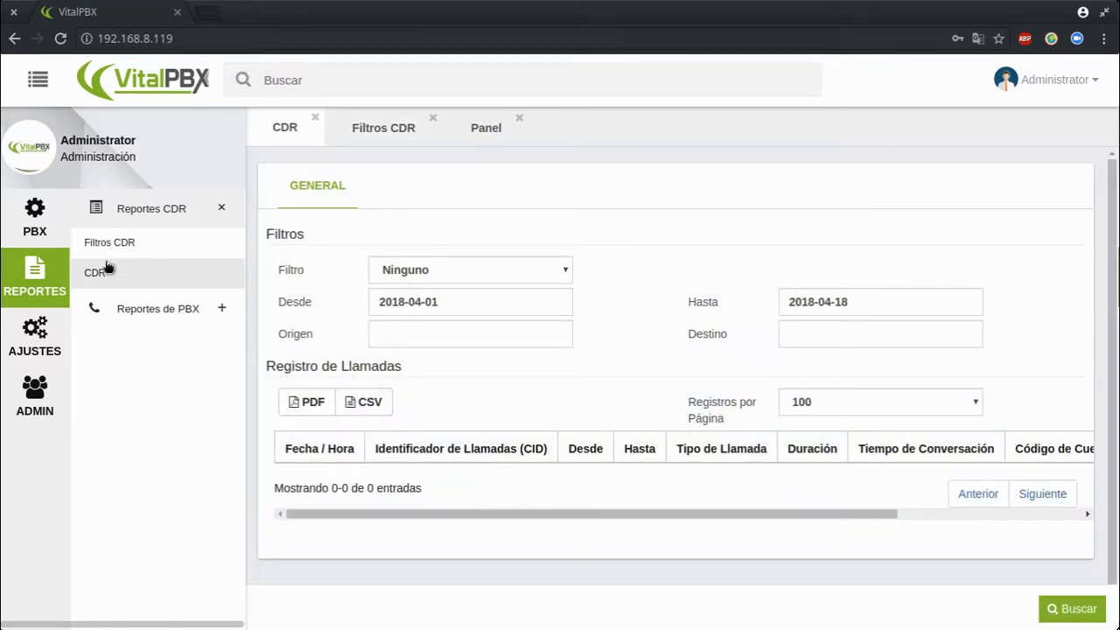
{"action": "left_click_drag", "start_coordinate": [461, 509], "coordinate": [317, 512]}
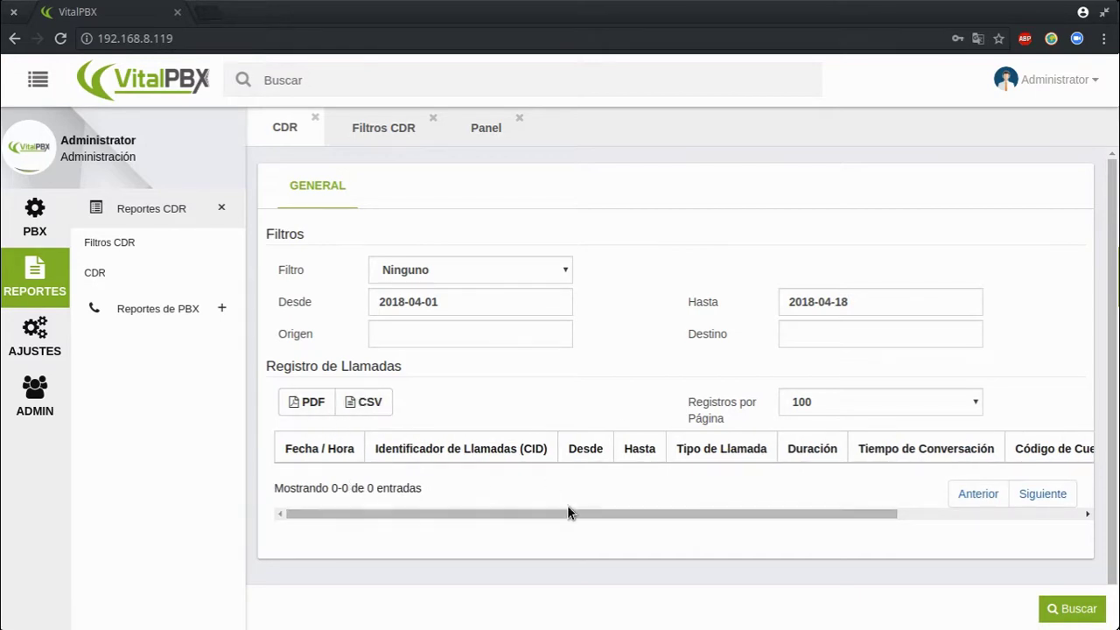
{"action": "left_click_drag", "start_coordinate": [567, 518], "coordinate": [862, 518]}
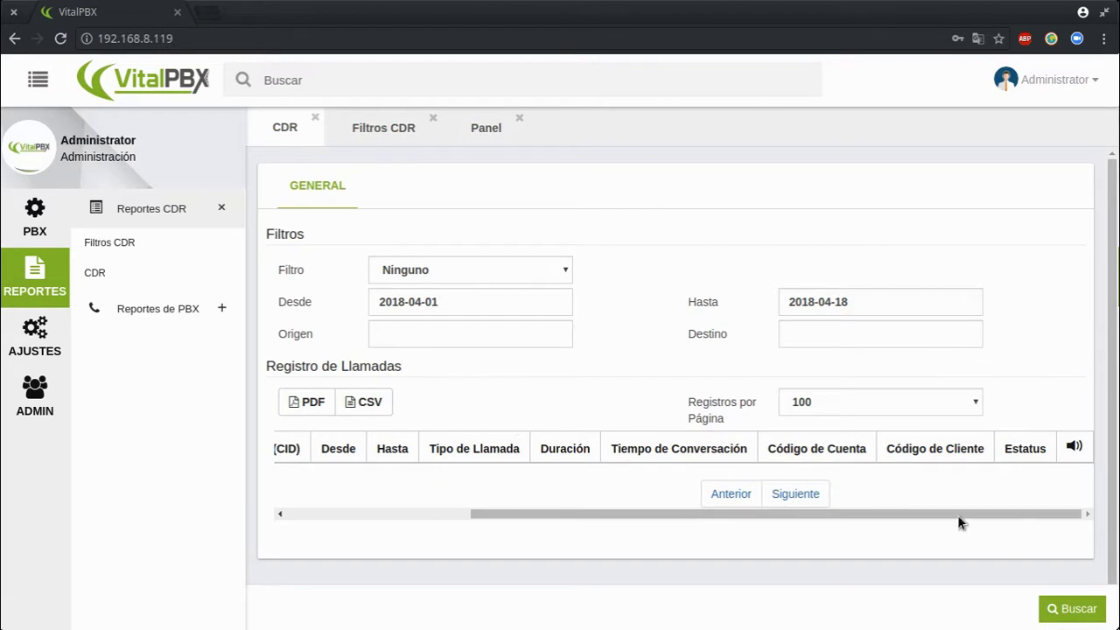
{"action": "left_click_drag", "start_coordinate": [959, 519], "coordinate": [516, 517]}
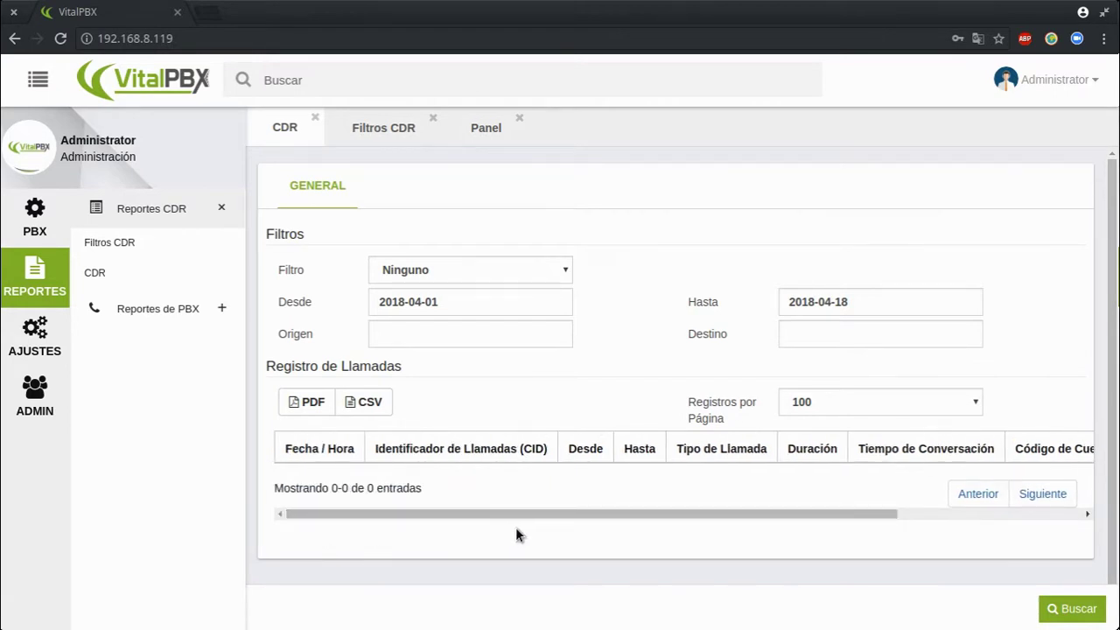
{"action": "left_click", "coordinate": [114, 309]}
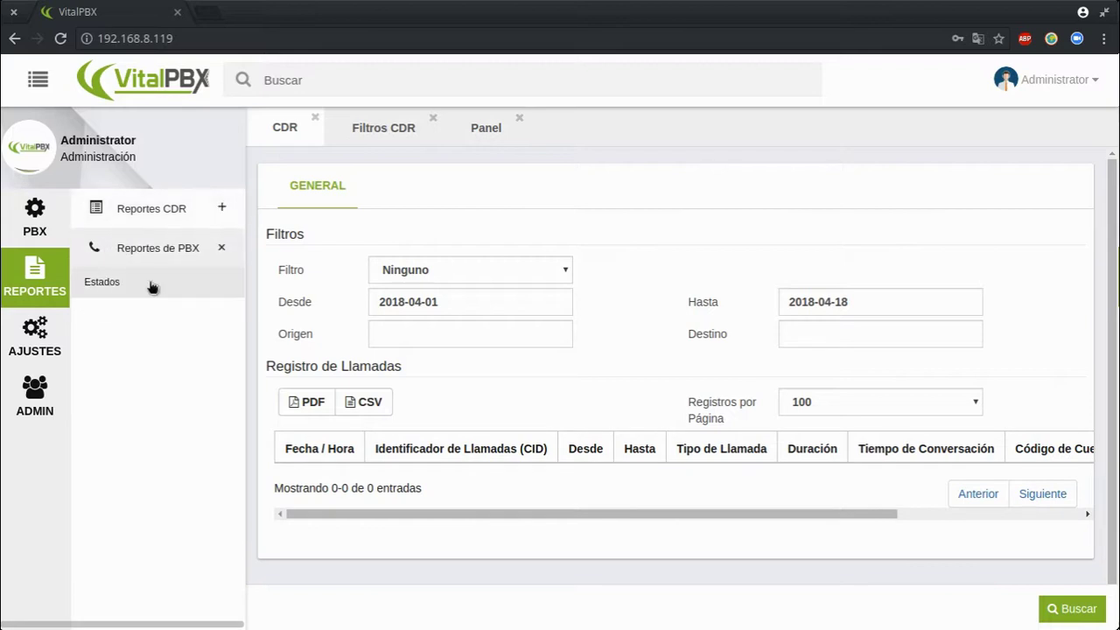
{"action": "left_click", "coordinate": [151, 287]}
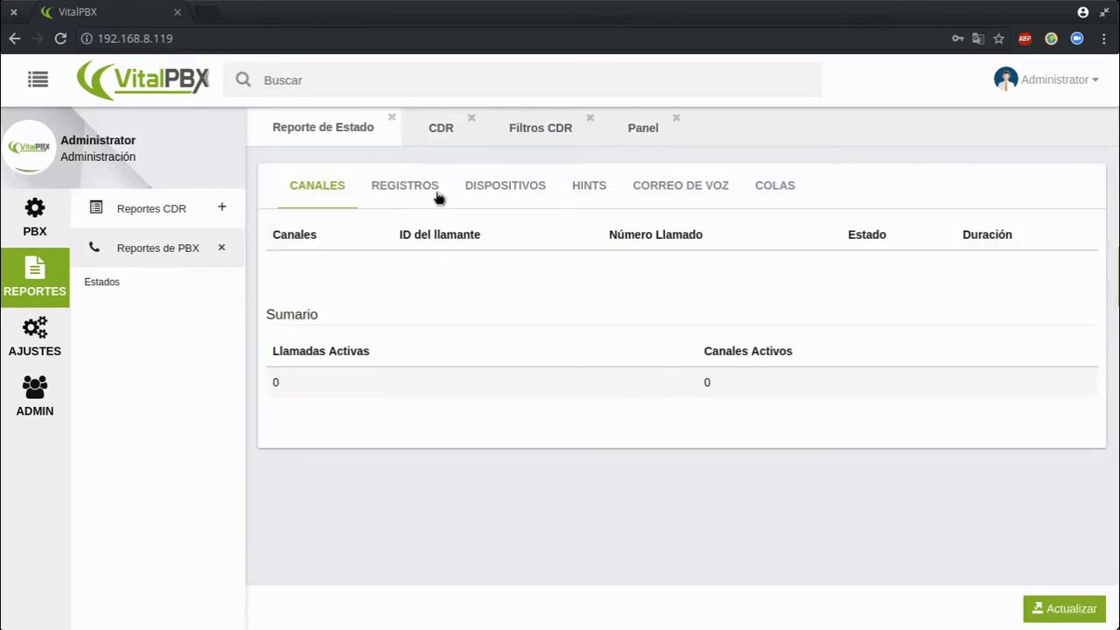
Review the Dispositivos, Registros, Canales, Colas, Correo de Voz and Hints status tabs
{"action": "left_click", "coordinate": [483, 183]}
{"action": "left_click", "coordinate": [376, 181]}
{"action": "left_click", "coordinate": [327, 185]}
{"action": "left_click", "coordinate": [782, 178]}
{"action": "left_click", "coordinate": [650, 201]}
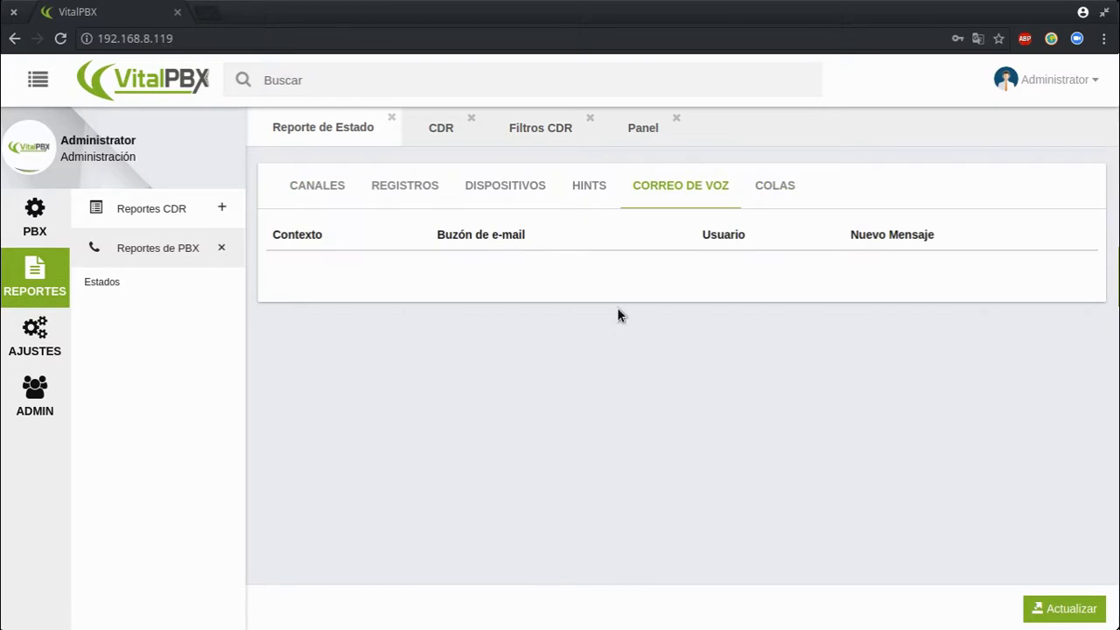
{"action": "left_click", "coordinate": [574, 181]}
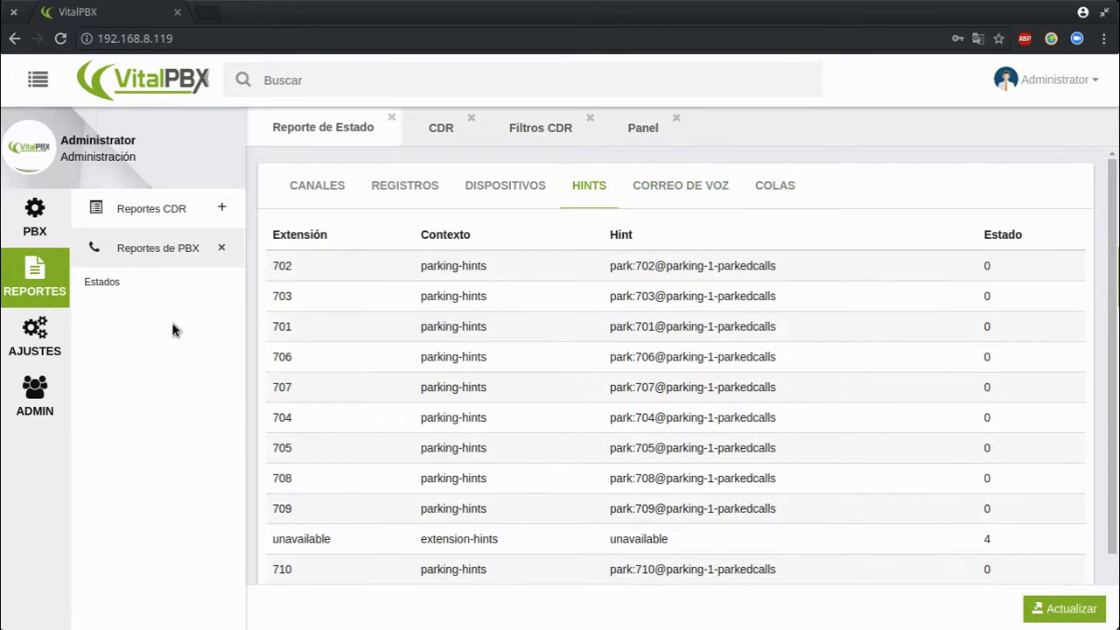
Open Ajustes > Tecnología > Configuraciones SIP
{"action": "left_click", "coordinate": [36, 337]}
{"action": "left_click", "coordinate": [114, 212]}
{"action": "left_click", "coordinate": [147, 246]}
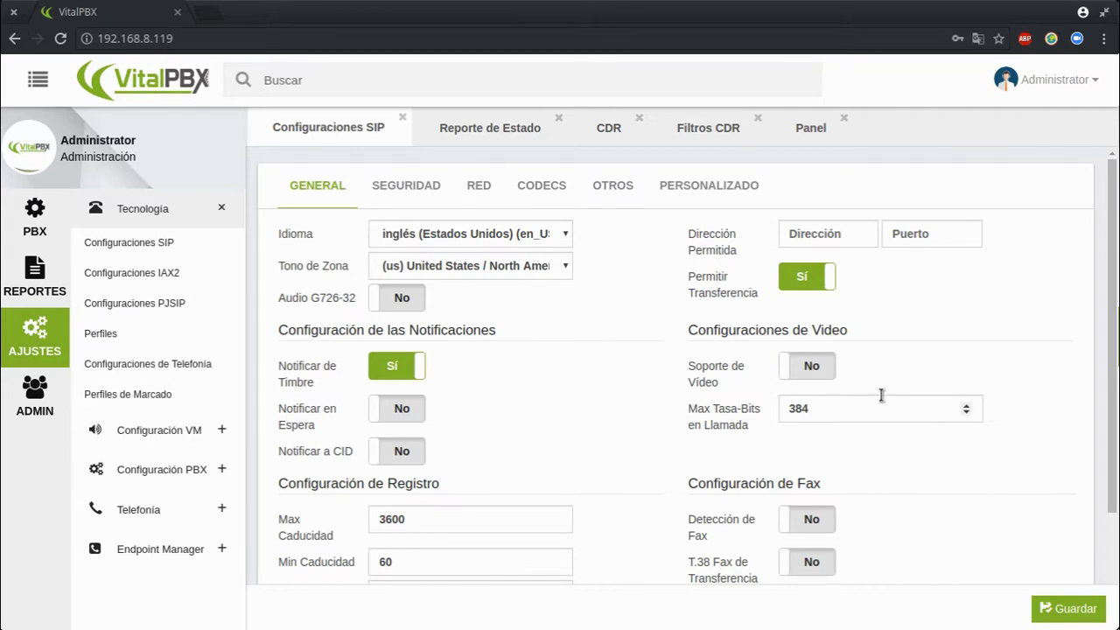
Scroll the SIP General form and switch between Seguridad, General and Red tabs, ending on Red
{"action": "scroll", "coordinate": [778, 437], "scroll_direction": "down", "scroll_amount": 2}
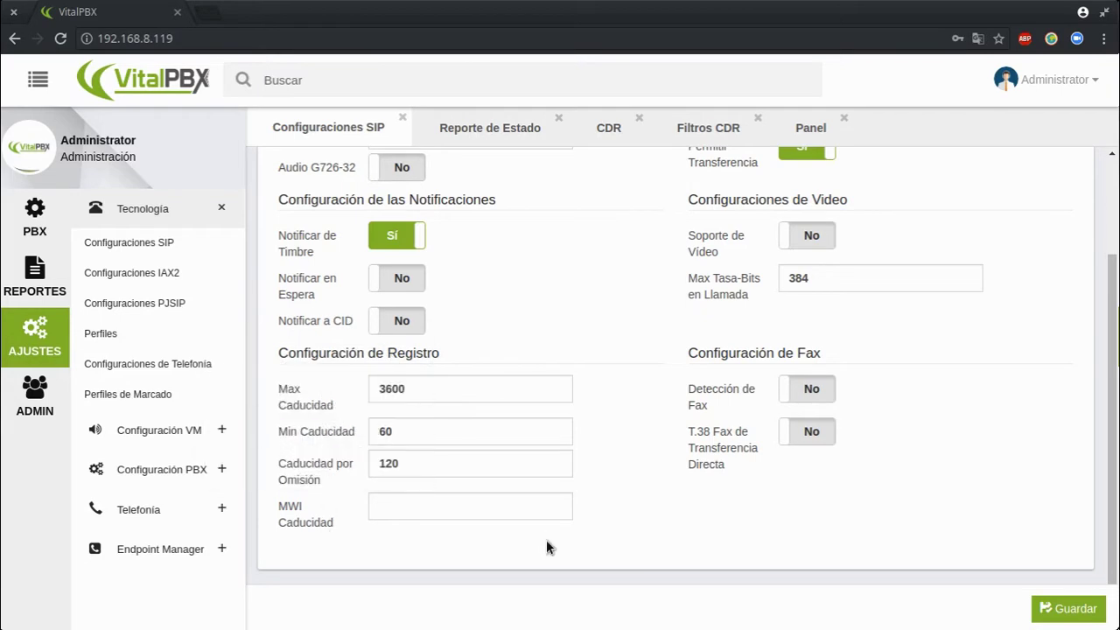
{"action": "scroll", "coordinate": [539, 405], "scroll_direction": "up", "scroll_amount": 2}
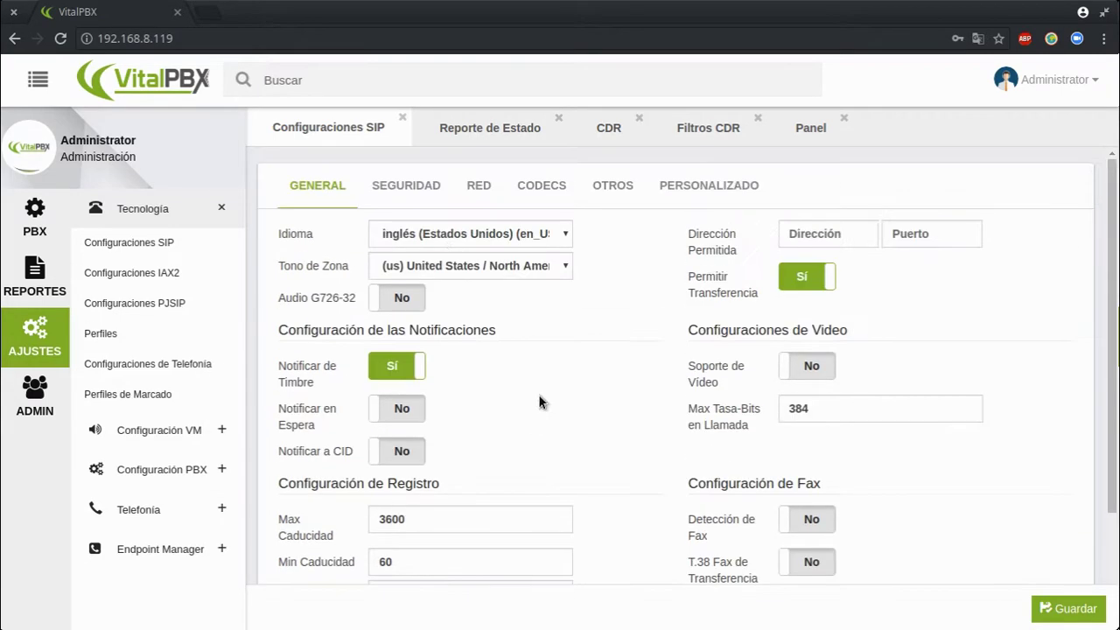
{"action": "left_click", "coordinate": [419, 205]}
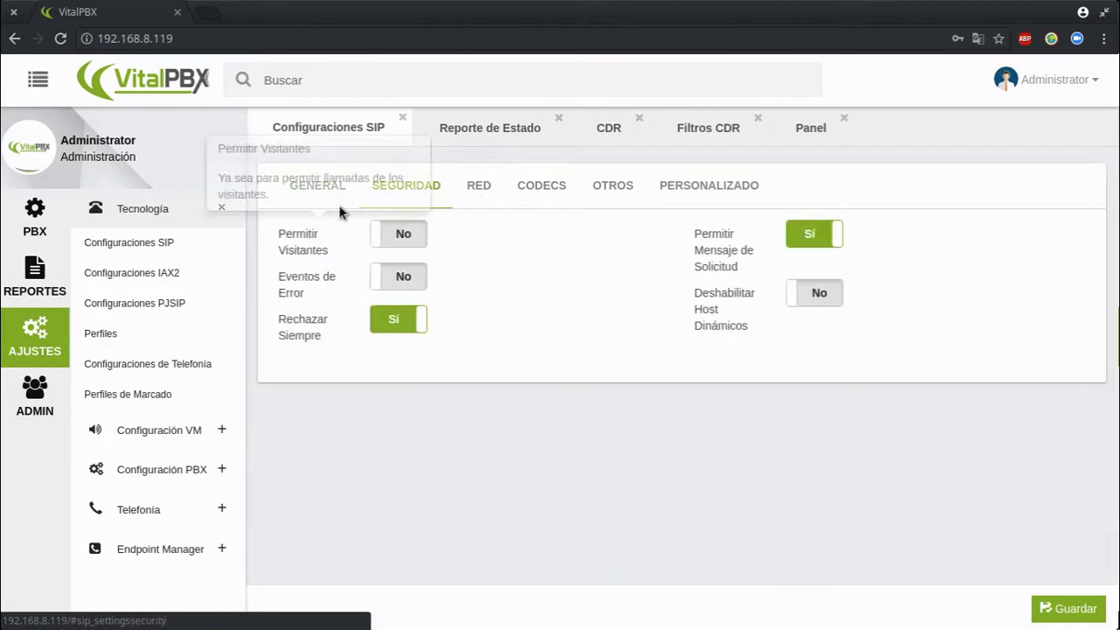
{"action": "left_click", "coordinate": [294, 194]}
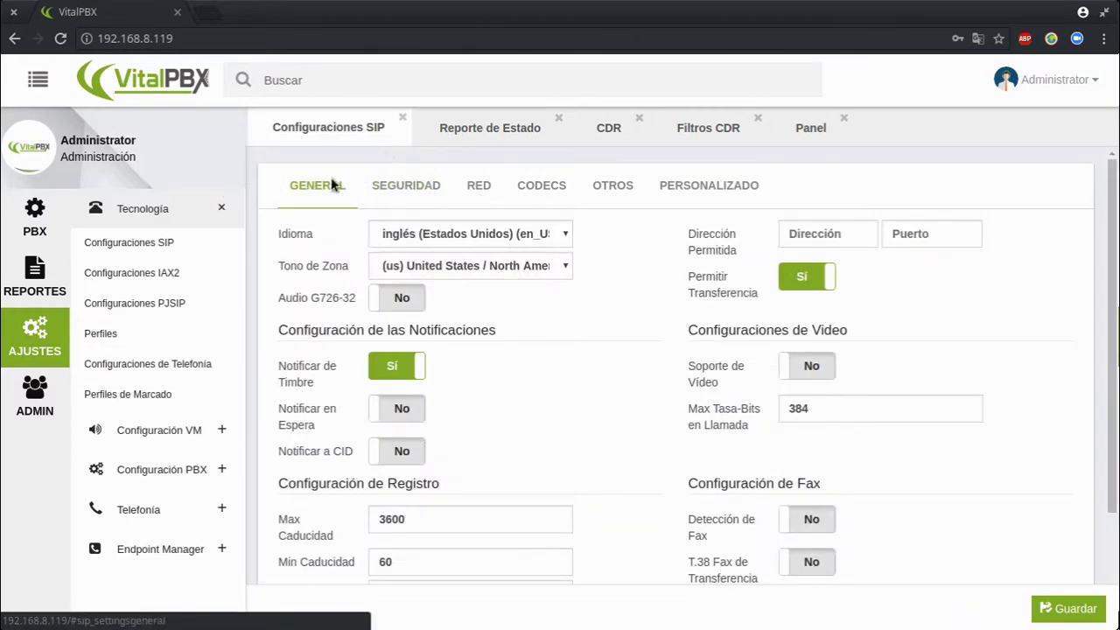
{"action": "left_click", "coordinate": [433, 187]}
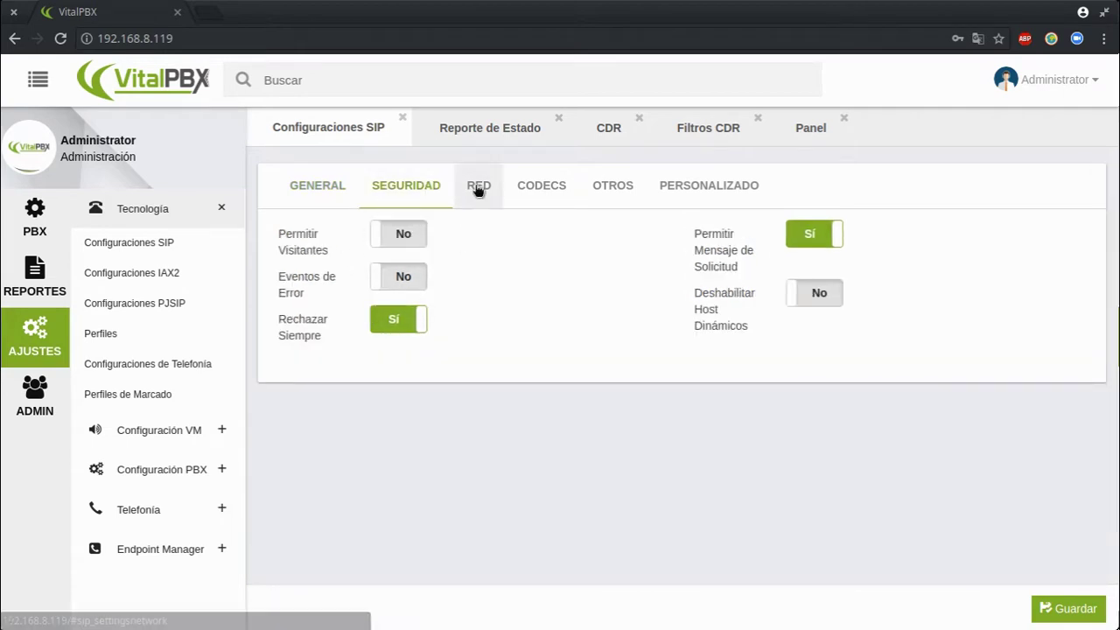
{"action": "left_click", "coordinate": [478, 188]}
{"action": "left_click", "coordinate": [412, 185]}
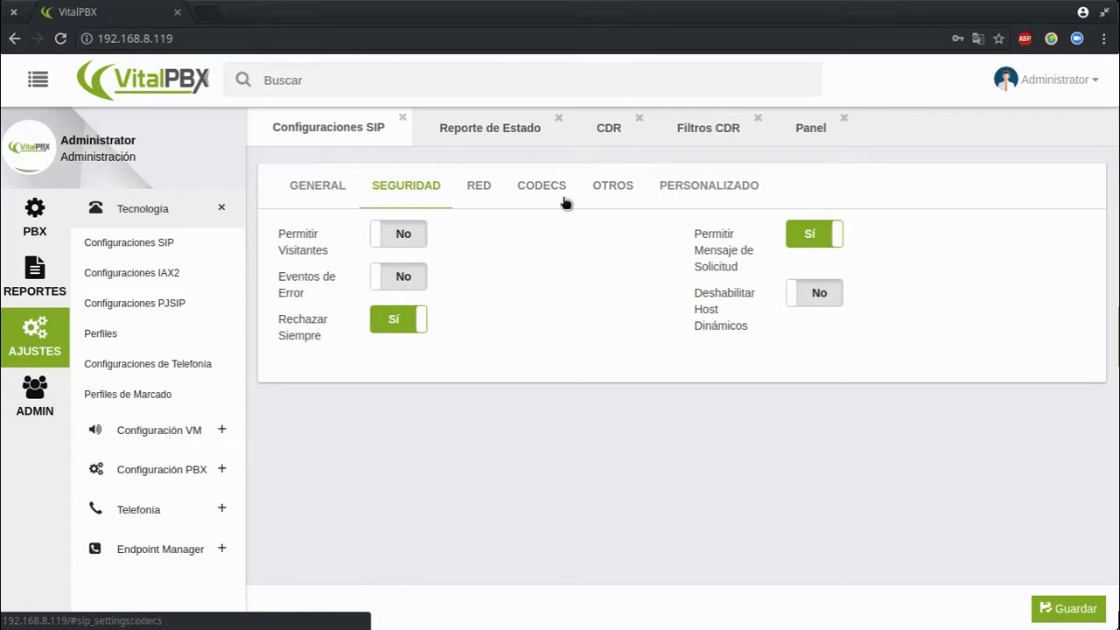
{"action": "left_click", "coordinate": [491, 192]}
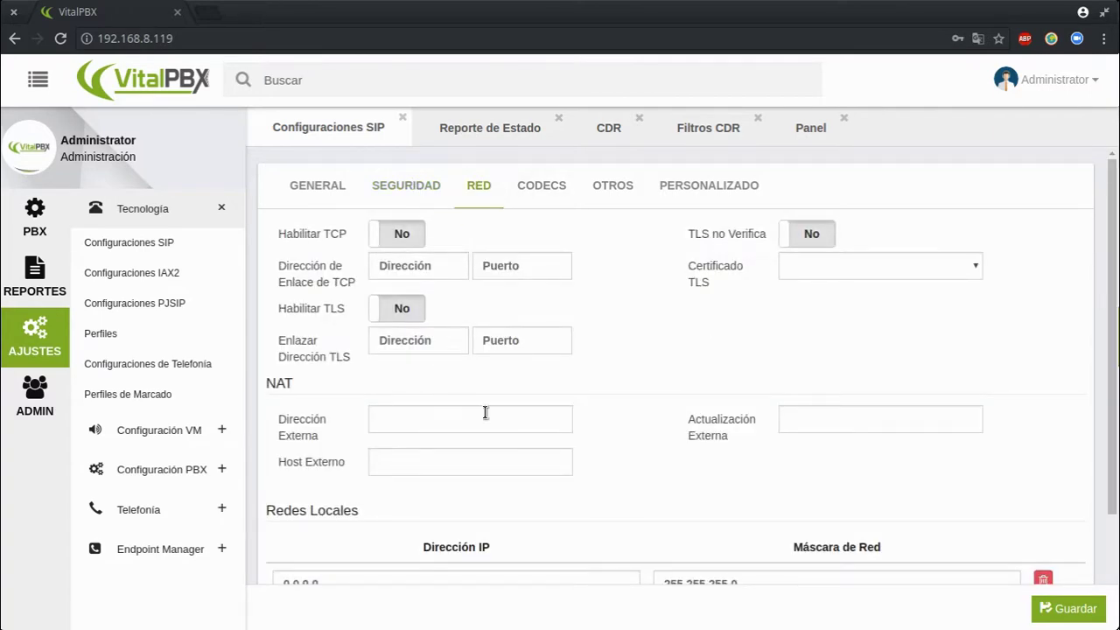
Look through the SIP Codecs, Otros and Personalizado tabs, clicking into the Parámetro field
{"action": "left_click", "coordinate": [546, 208]}
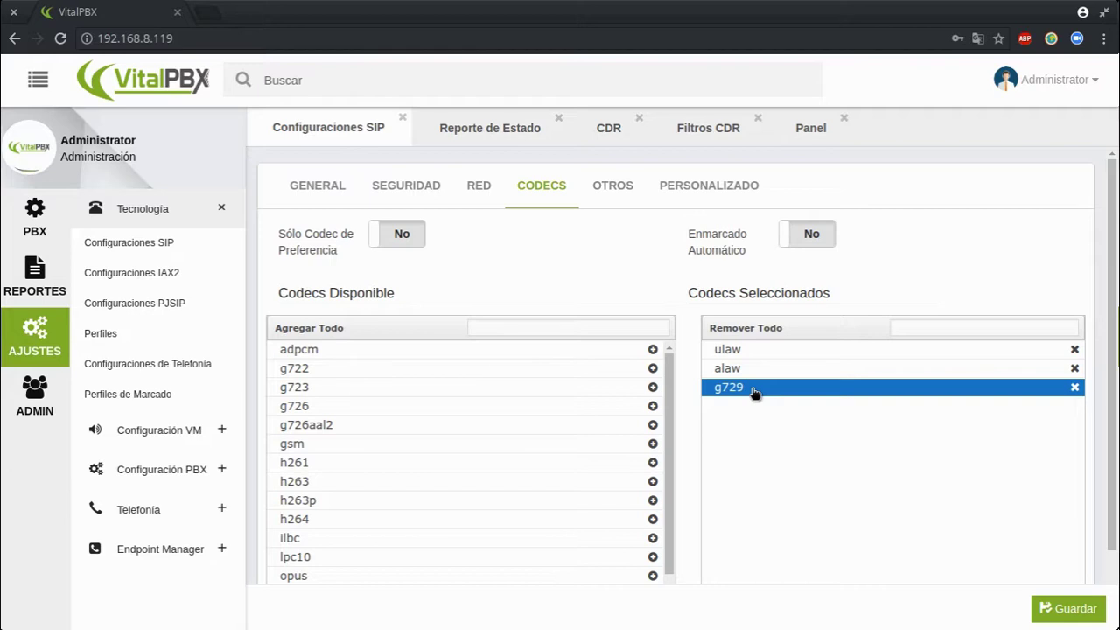
{"action": "left_click", "coordinate": [638, 191]}
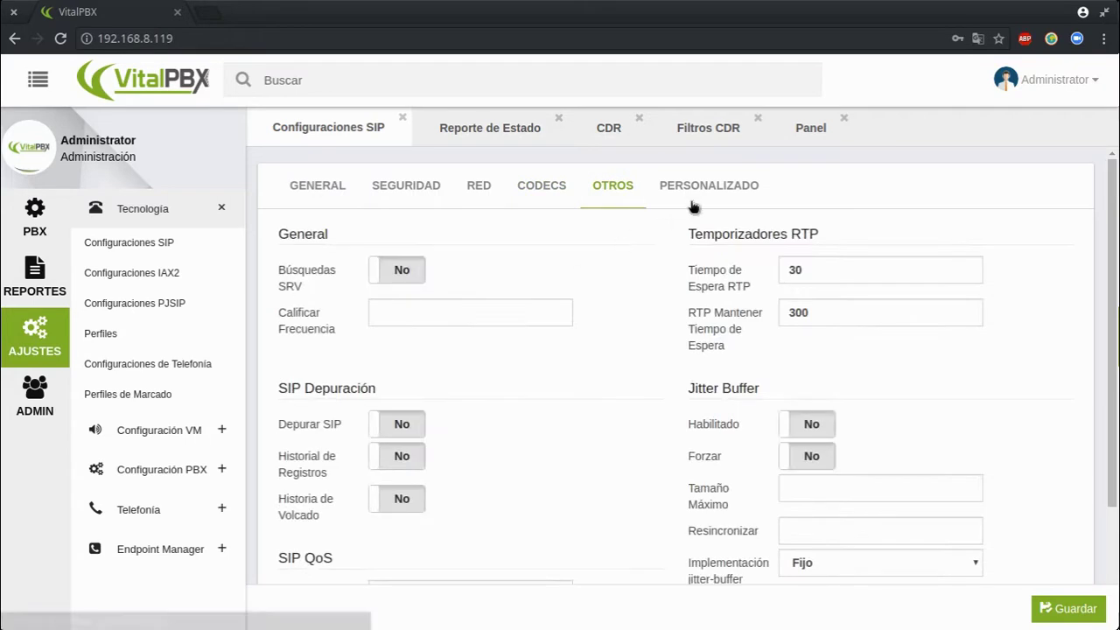
{"action": "left_click", "coordinate": [691, 203]}
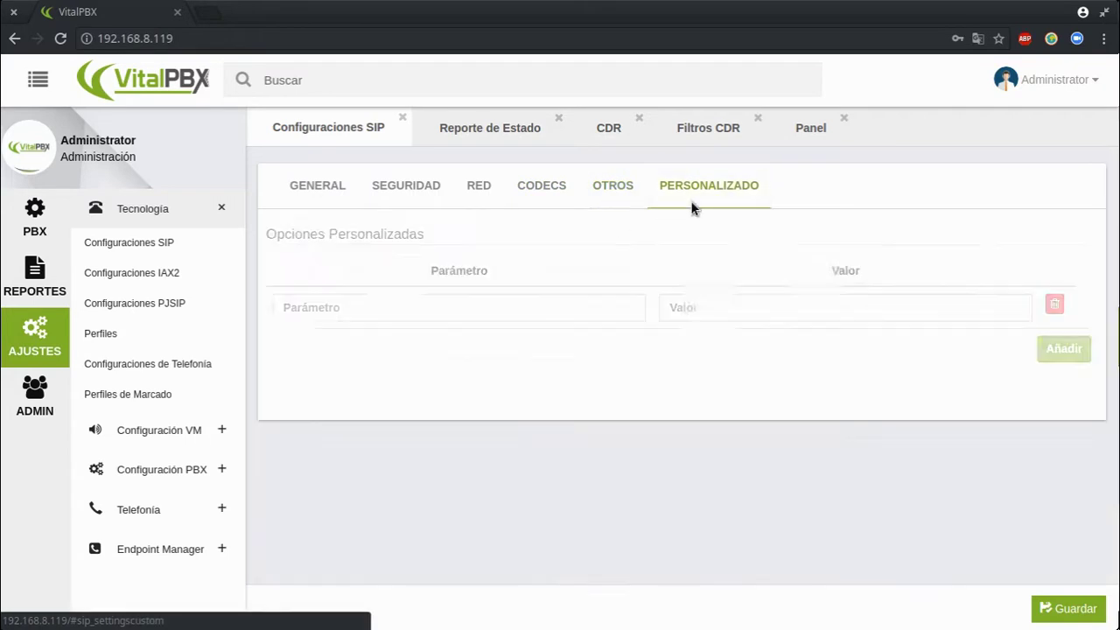
{"action": "left_click", "coordinate": [558, 308]}
Revisit General and Seguridad, select Personalizado's Parámetro and Valor fields, then open Configuraciones IAX2
{"action": "left_click", "coordinate": [335, 194]}
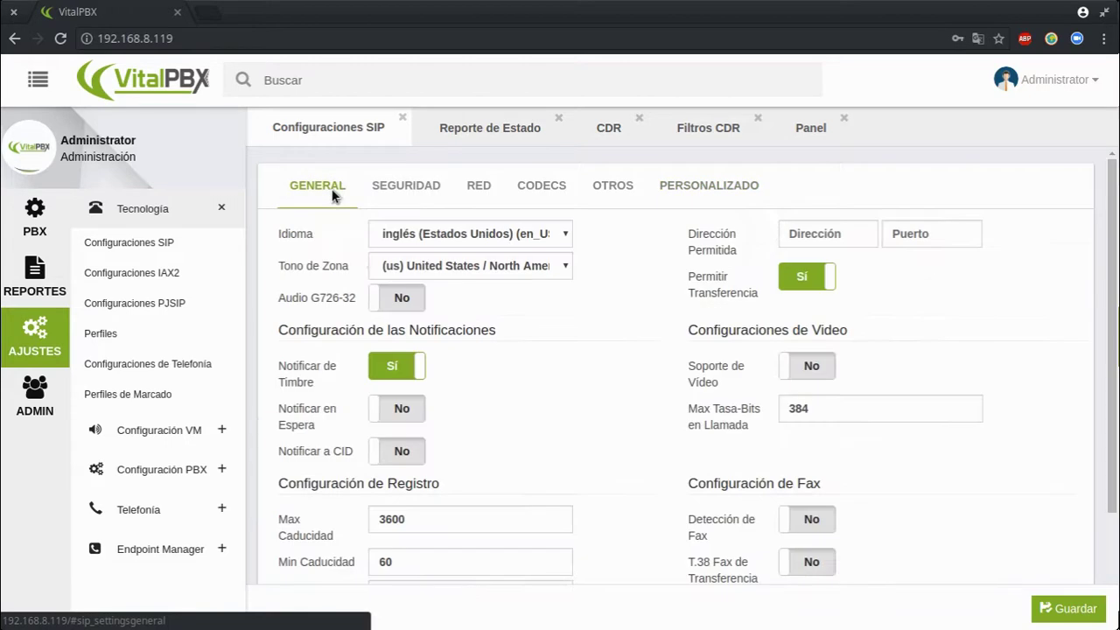
{"action": "scroll", "coordinate": [472, 516], "scroll_direction": "down", "scroll_amount": 3}
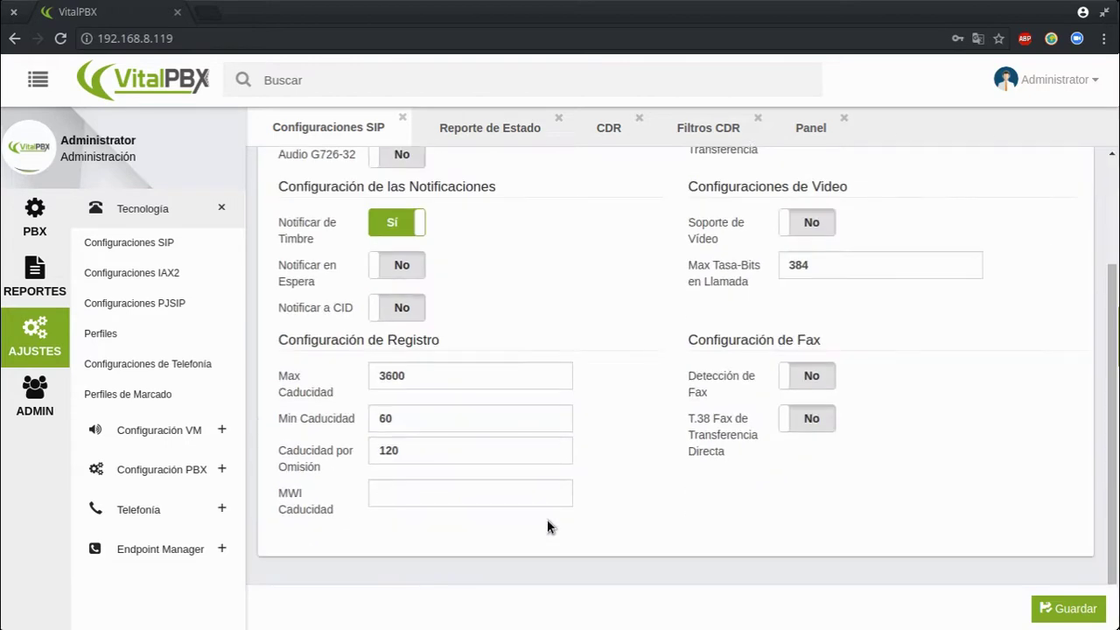
{"action": "scroll", "coordinate": [623, 300], "scroll_direction": "up", "scroll_amount": 3}
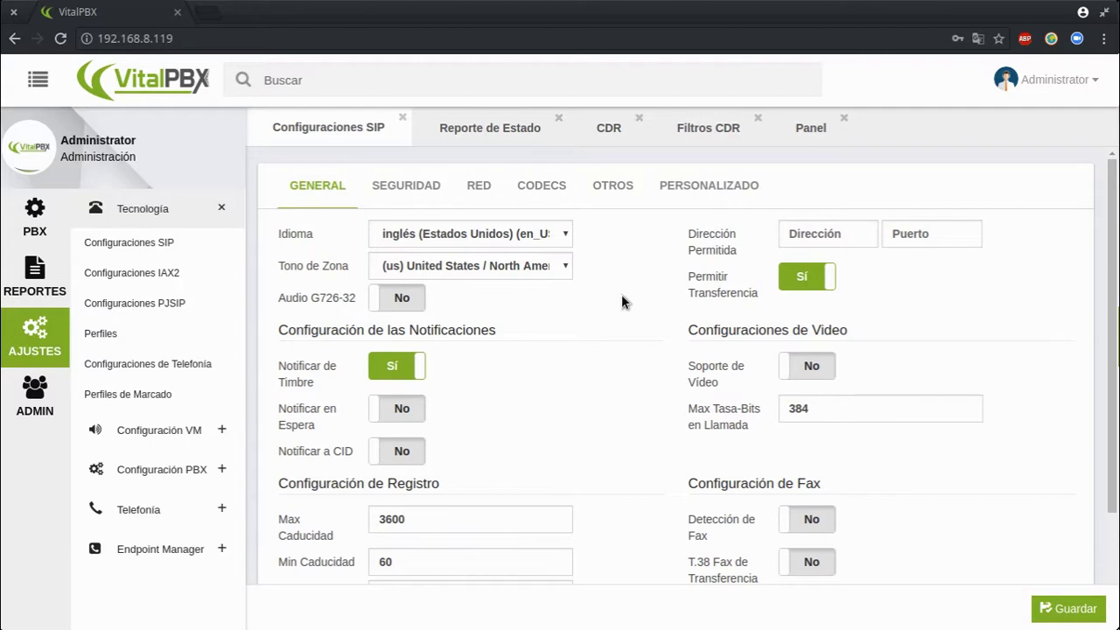
{"action": "left_click", "coordinate": [408, 185]}
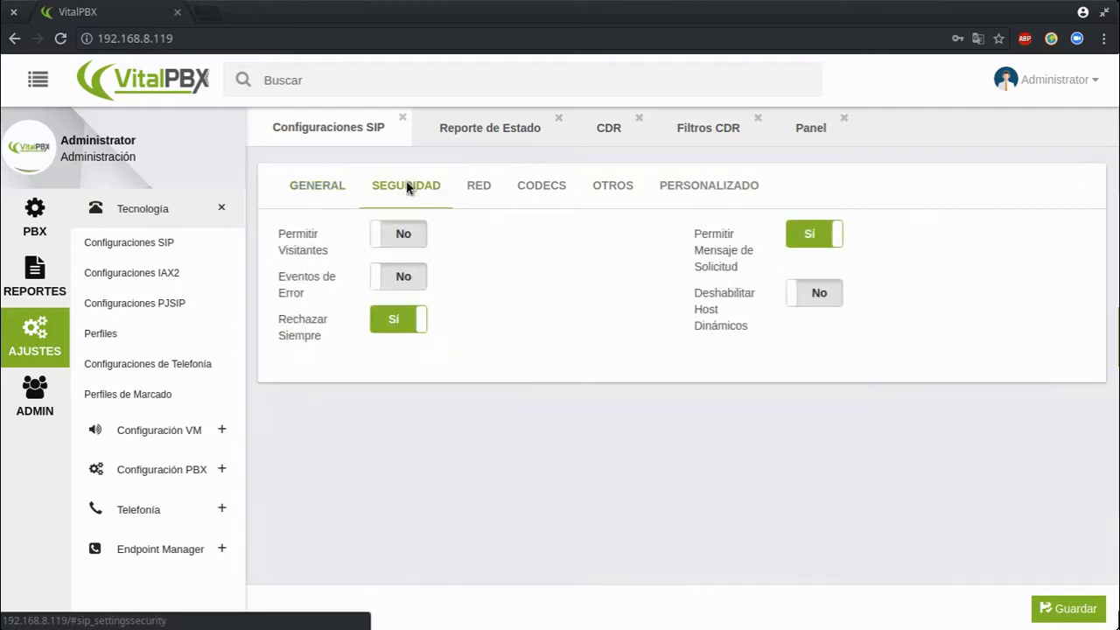
{"action": "left_click", "coordinate": [693, 185]}
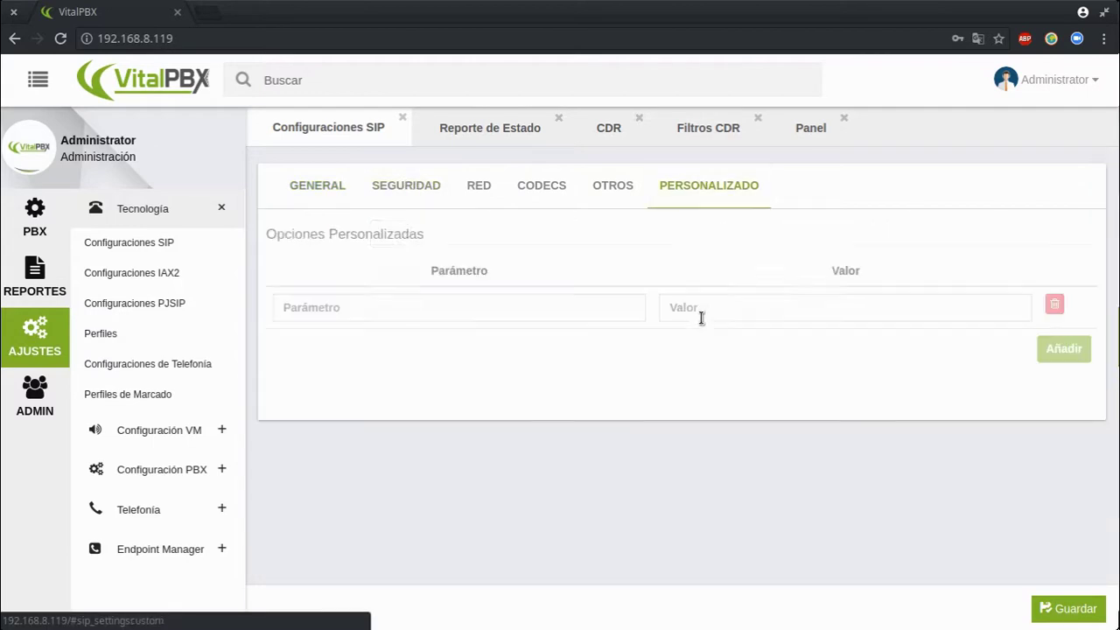
{"action": "left_click", "coordinate": [385, 307]}
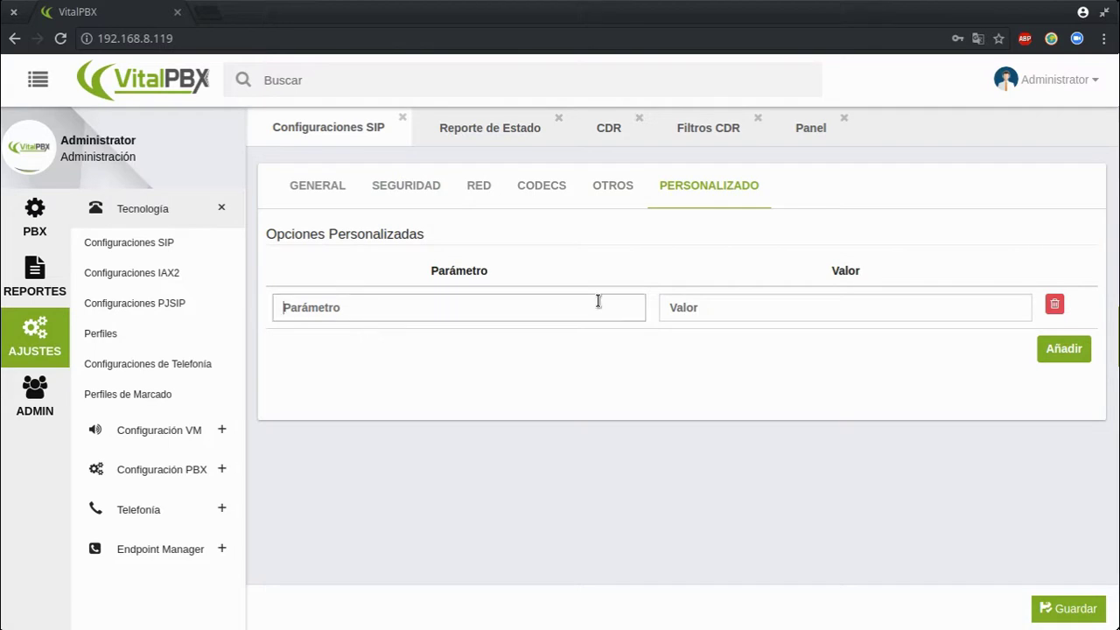
{"action": "left_click", "coordinate": [727, 315]}
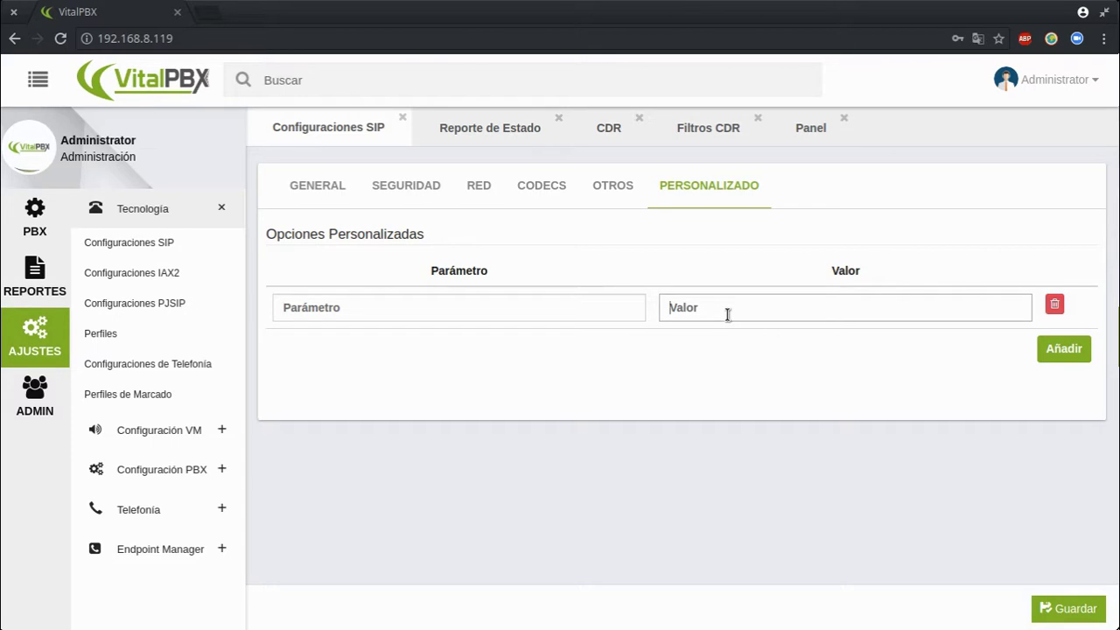
{"action": "left_click", "coordinate": [159, 283]}
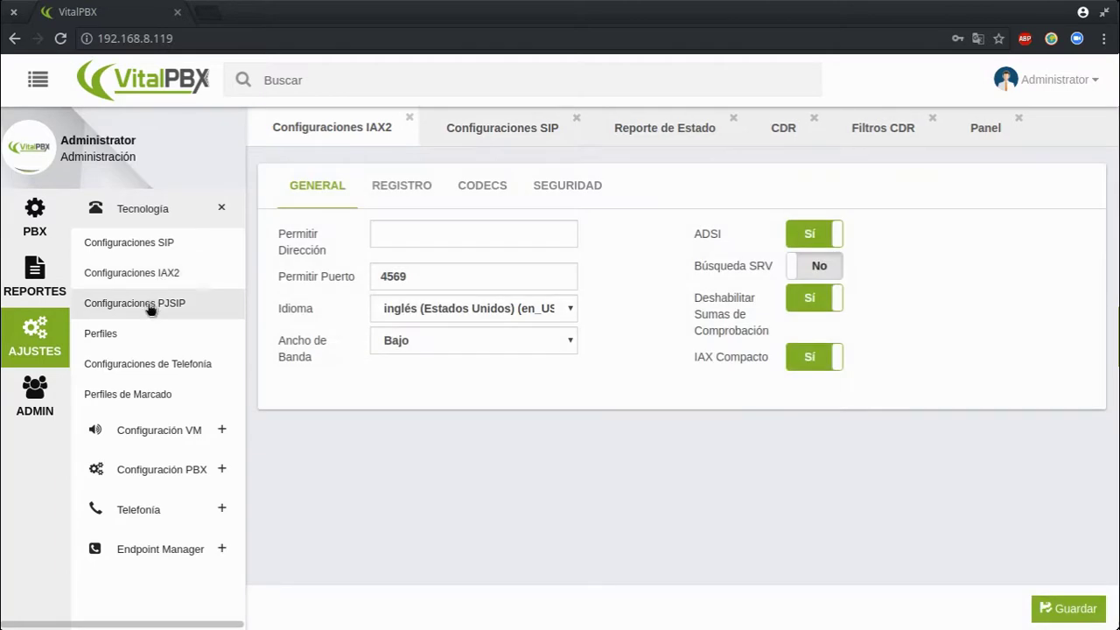
Visit PJSIP, Perfiles and Telefonía settings, peek at Zona de Tono, then open Perfiles de Marcado
{"action": "left_click", "coordinate": [150, 306]}
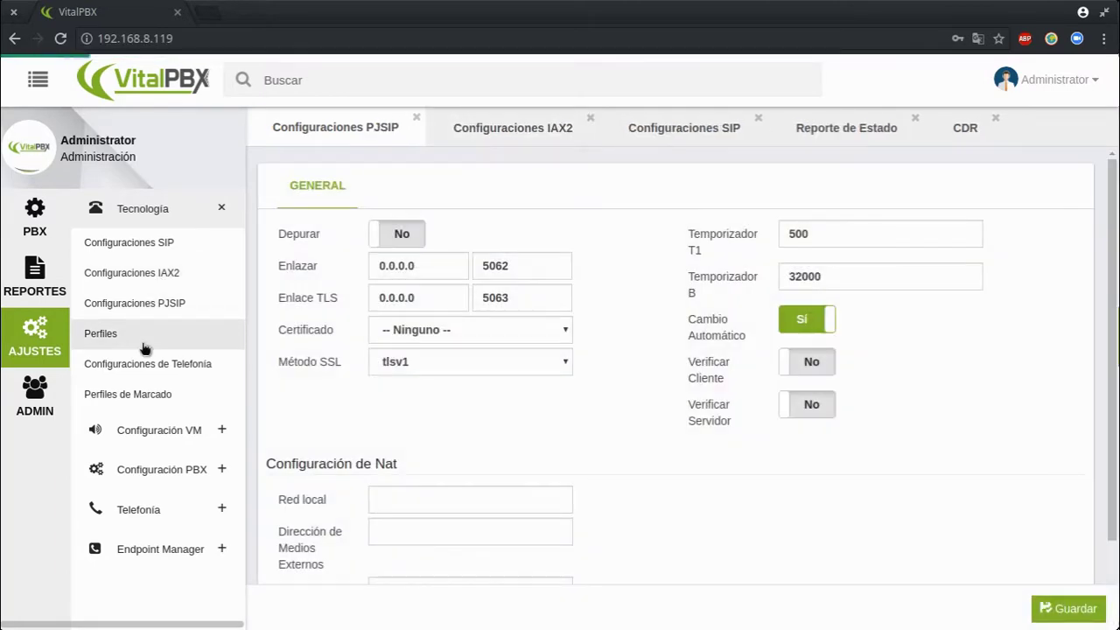
{"action": "left_click", "coordinate": [144, 341]}
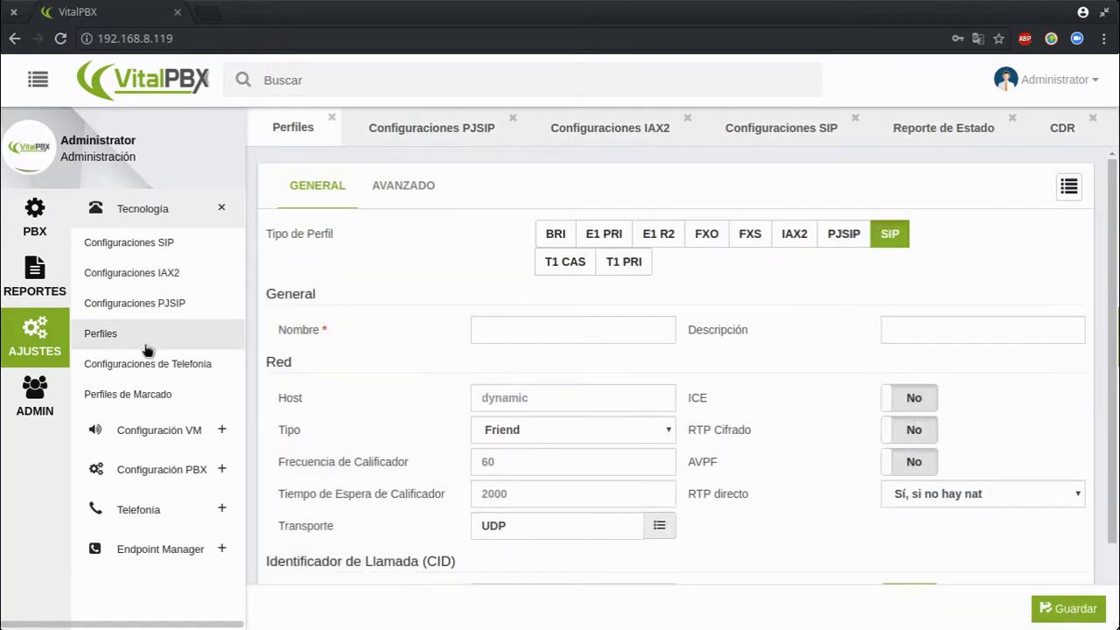
{"action": "left_click", "coordinate": [172, 363]}
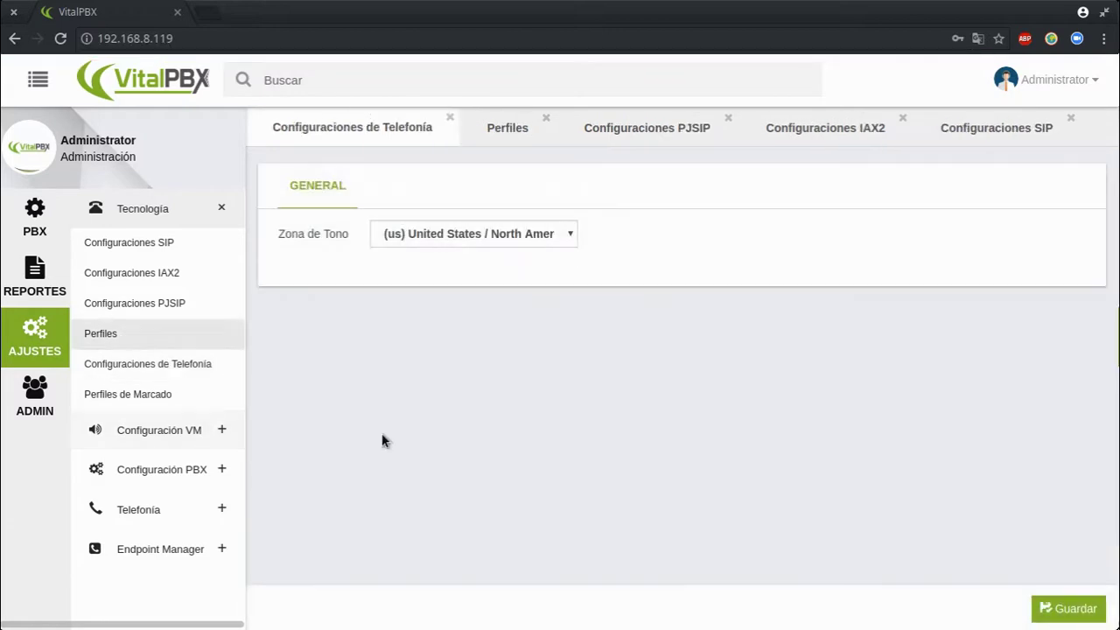
{"action": "left_click", "coordinate": [462, 237]}
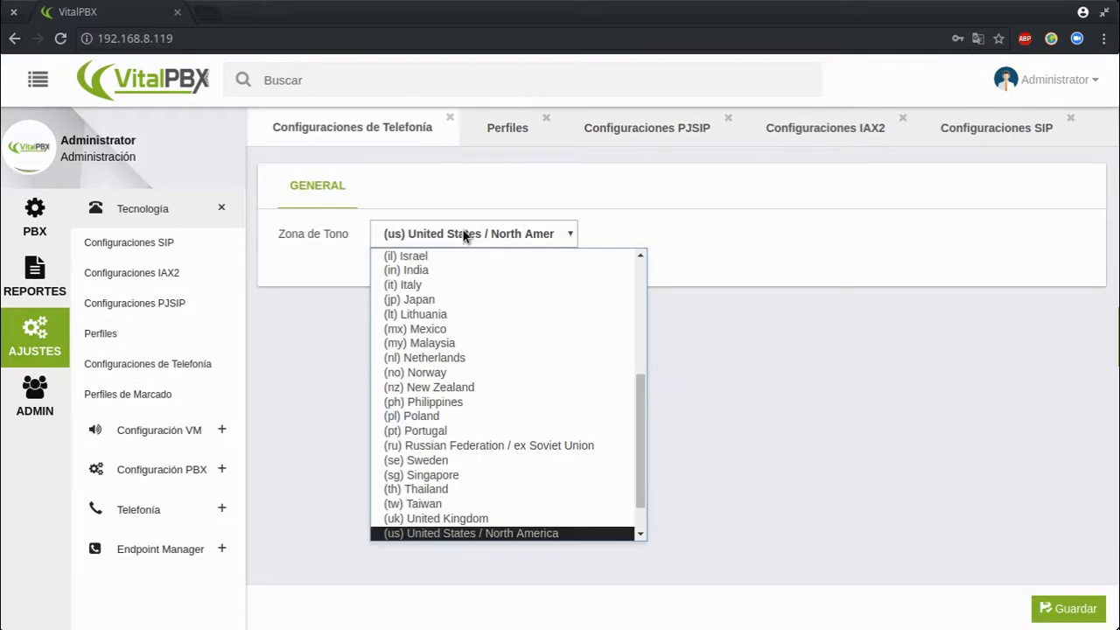
{"action": "left_click", "coordinate": [257, 327]}
{"action": "left_click", "coordinate": [154, 395]}
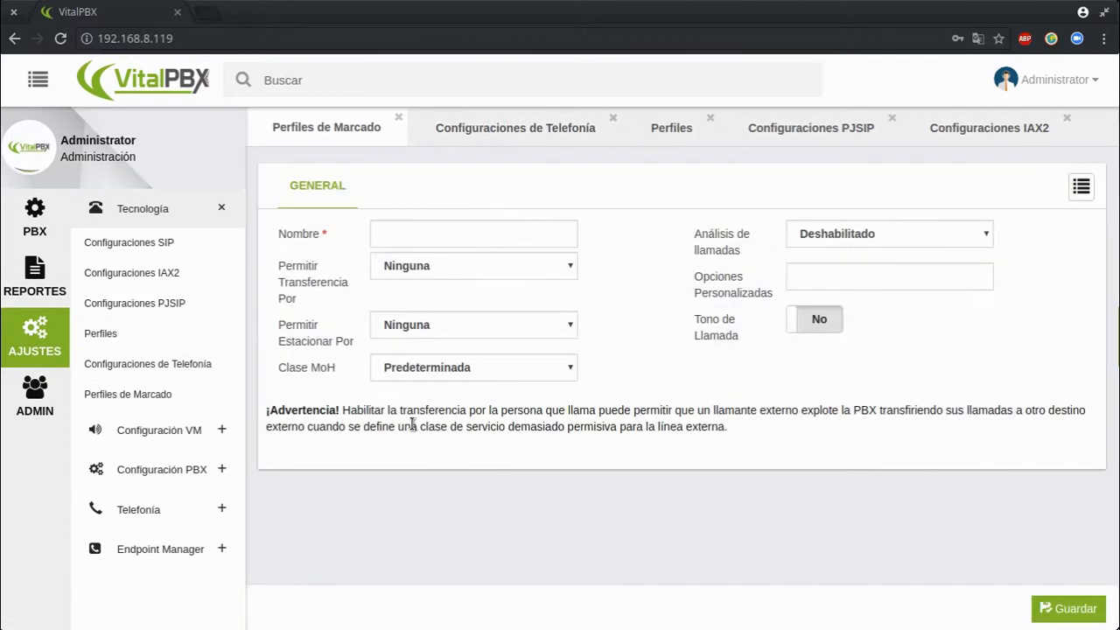
{"action": "left_click", "coordinate": [162, 430]}
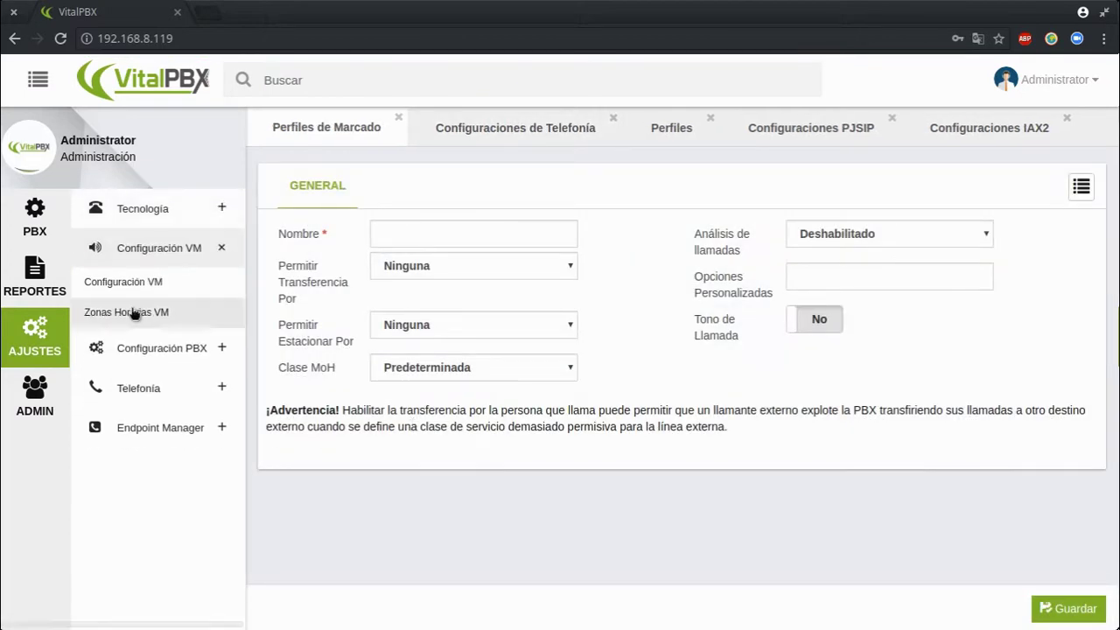
Open the voicemail settings and time zones pages, then Configuración PBX > Sistema General
{"action": "left_click", "coordinate": [166, 283]}
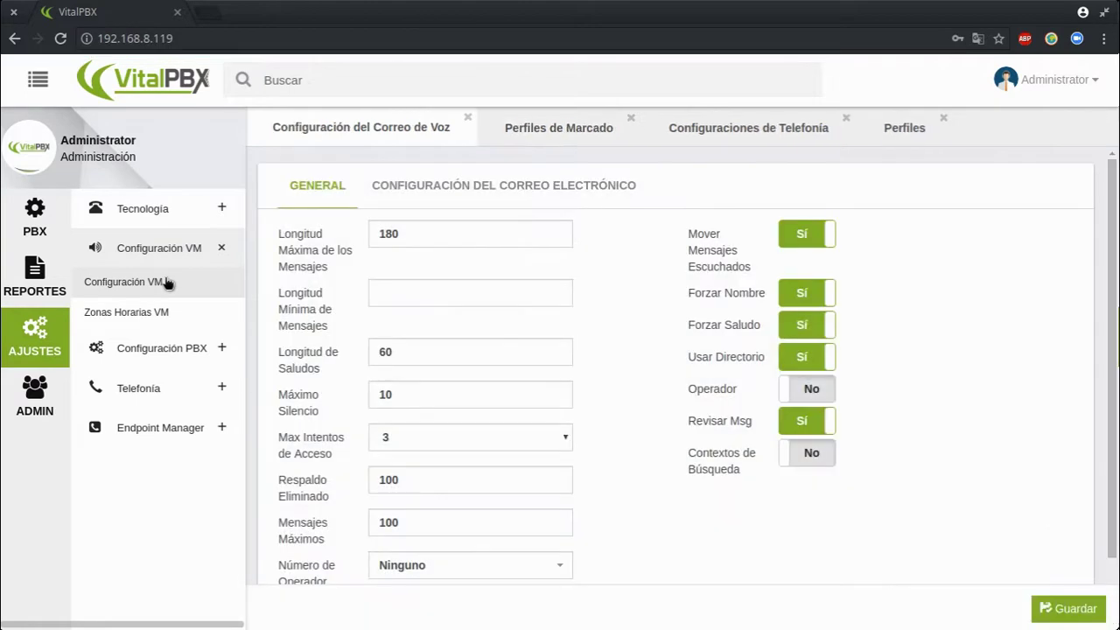
{"action": "left_click", "coordinate": [140, 312]}
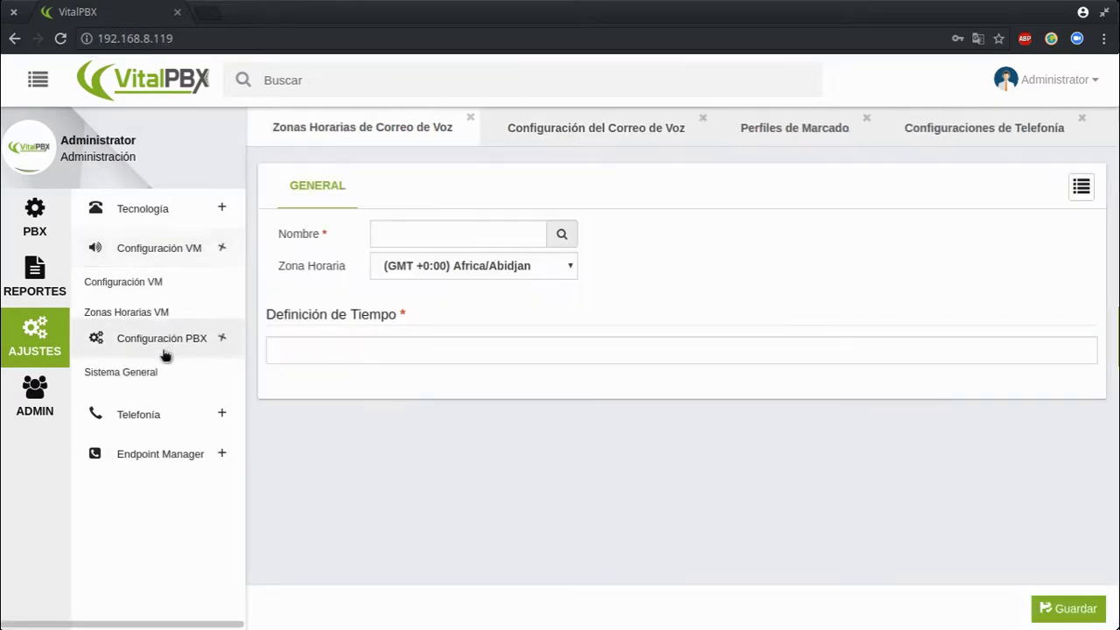
{"action": "left_click", "coordinate": [165, 351]}
{"action": "left_click", "coordinate": [130, 323]}
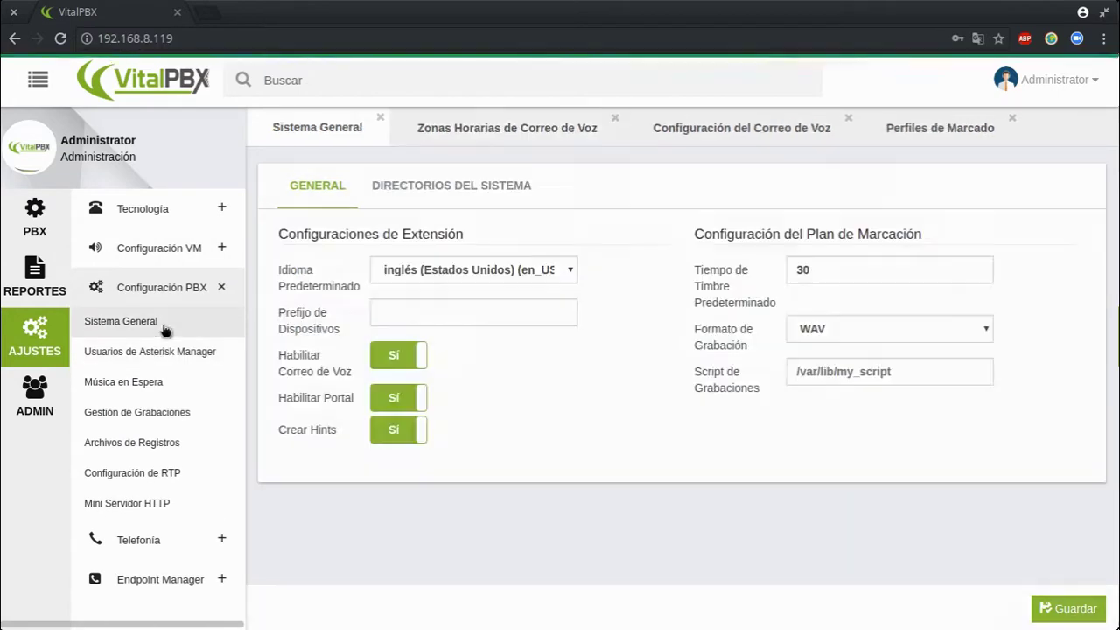
Set Idioma Predeterminado to español (Nicaragua) and view the DIRECTORIOS DEL SISTEMA tab
{"action": "left_click", "coordinate": [545, 271]}
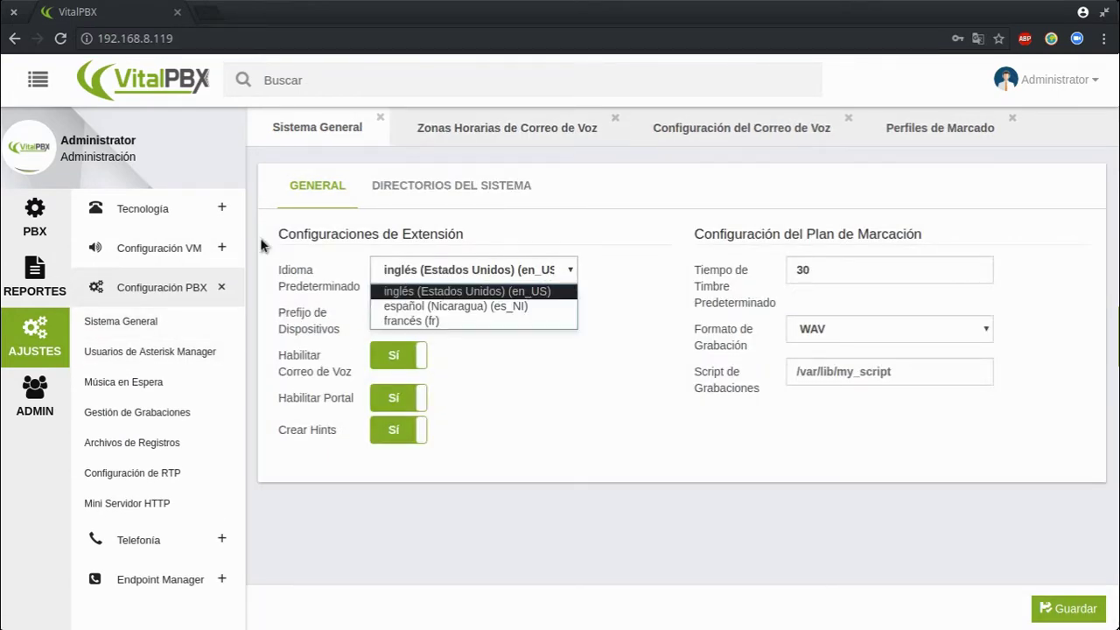
{"action": "left_click", "coordinate": [487, 306]}
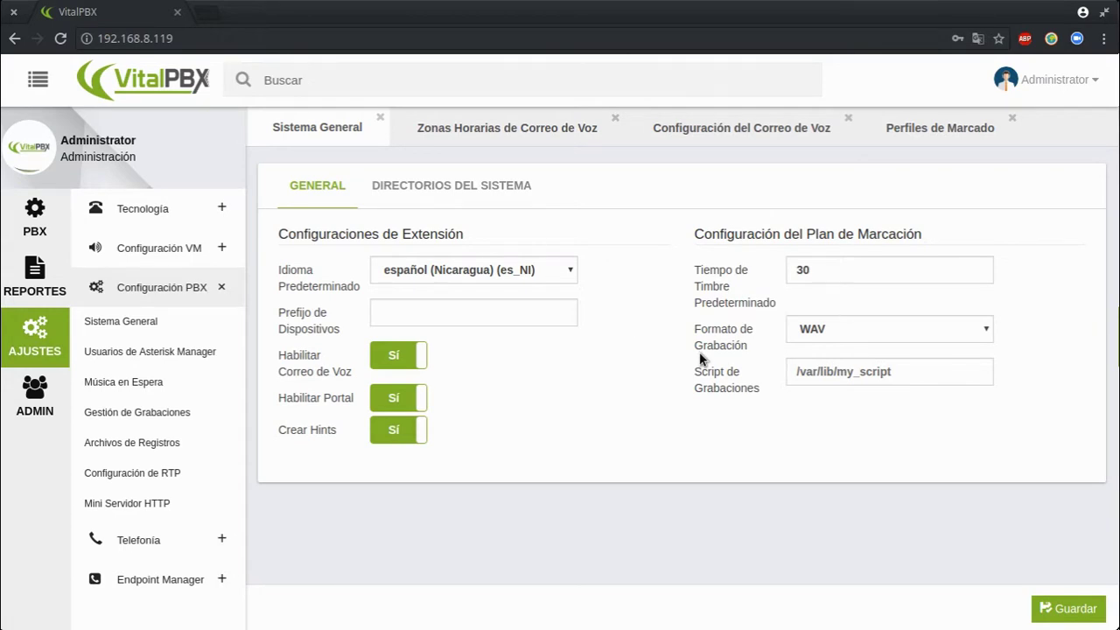
{"action": "left_click", "coordinate": [511, 193]}
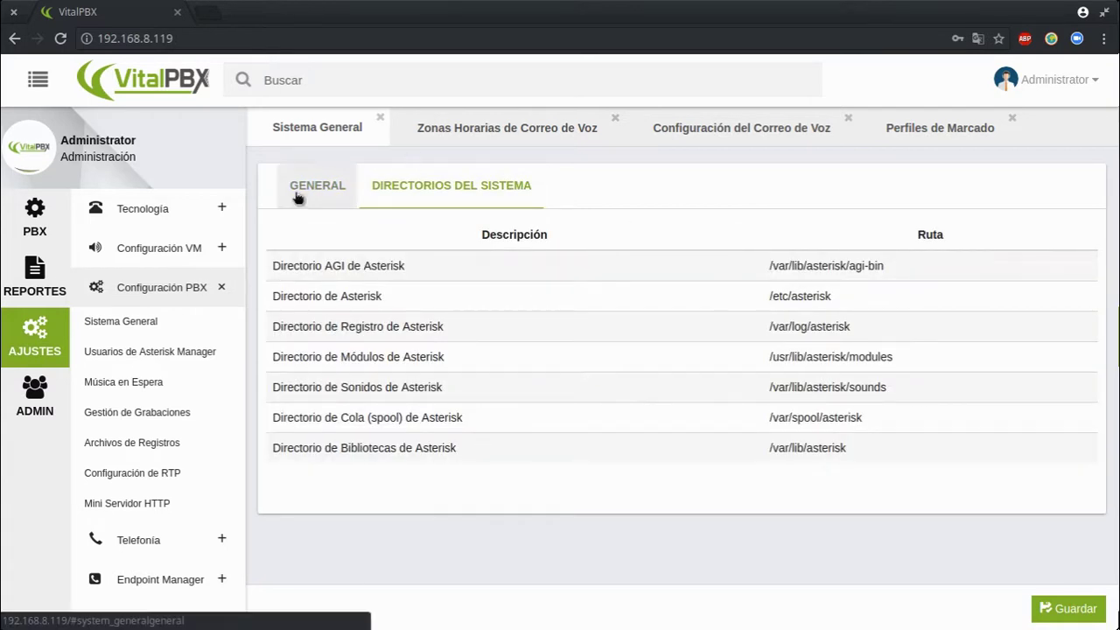
Open the blank Música en Espera form and check its existing entries list three times
{"action": "left_click", "coordinate": [213, 390]}
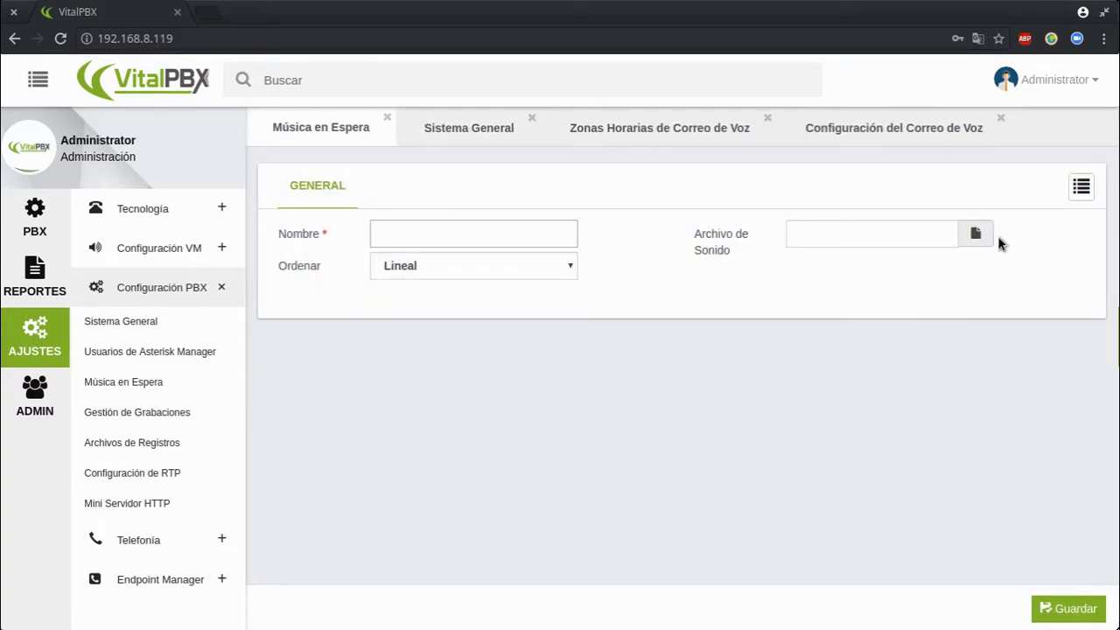
{"action": "left_click", "coordinate": [1083, 196]}
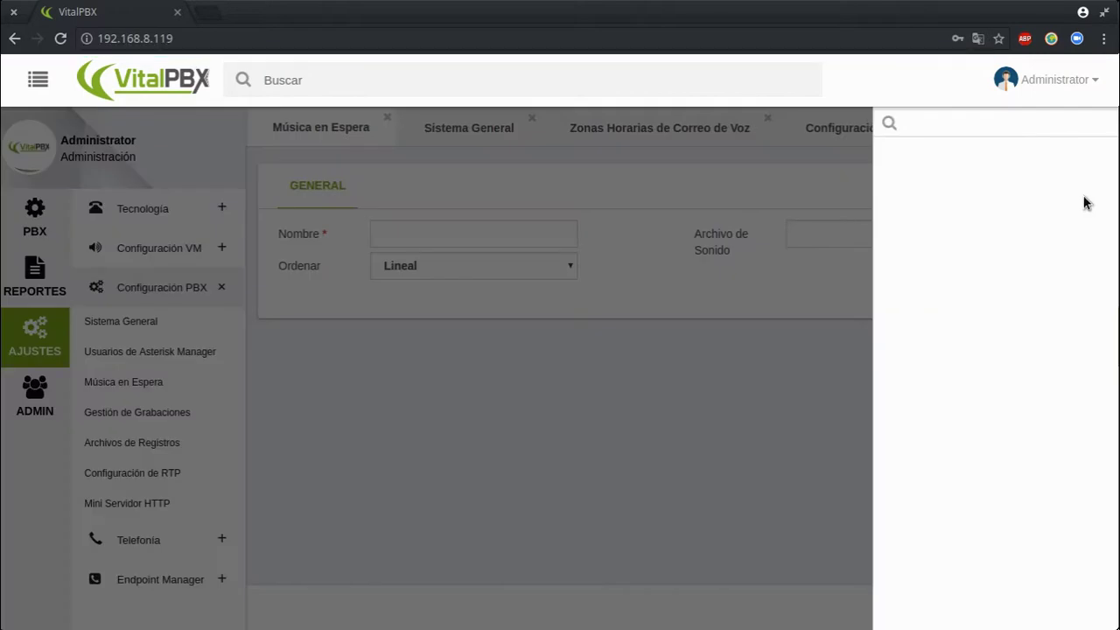
{"action": "left_click", "coordinate": [610, 413]}
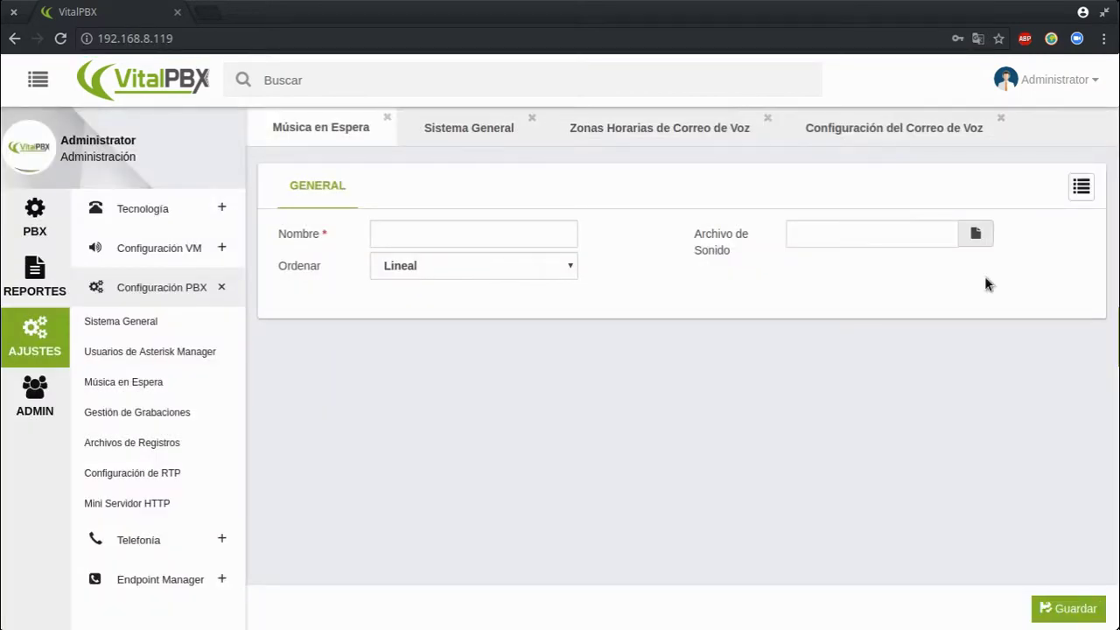
{"action": "left_click", "coordinate": [1081, 194]}
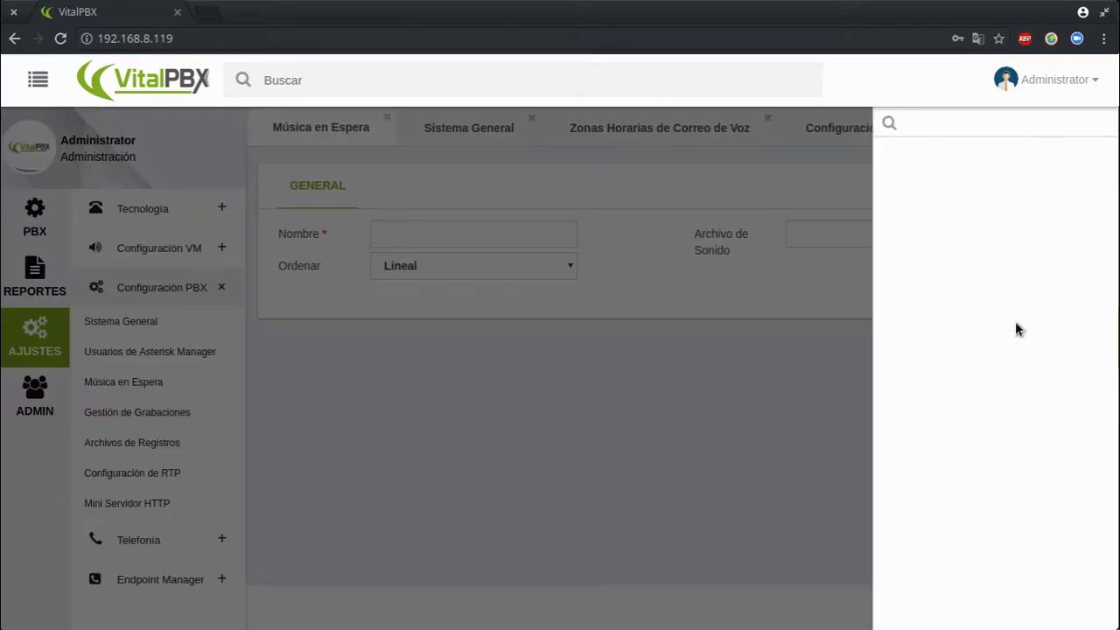
{"action": "left_click", "coordinate": [544, 464]}
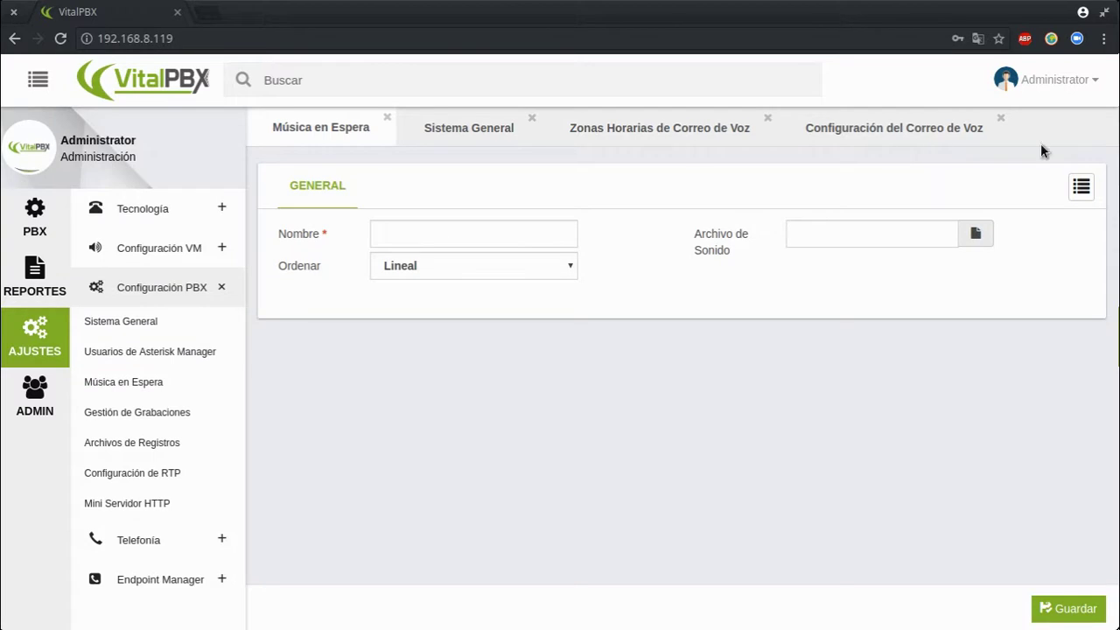
{"action": "left_click", "coordinate": [1081, 187]}
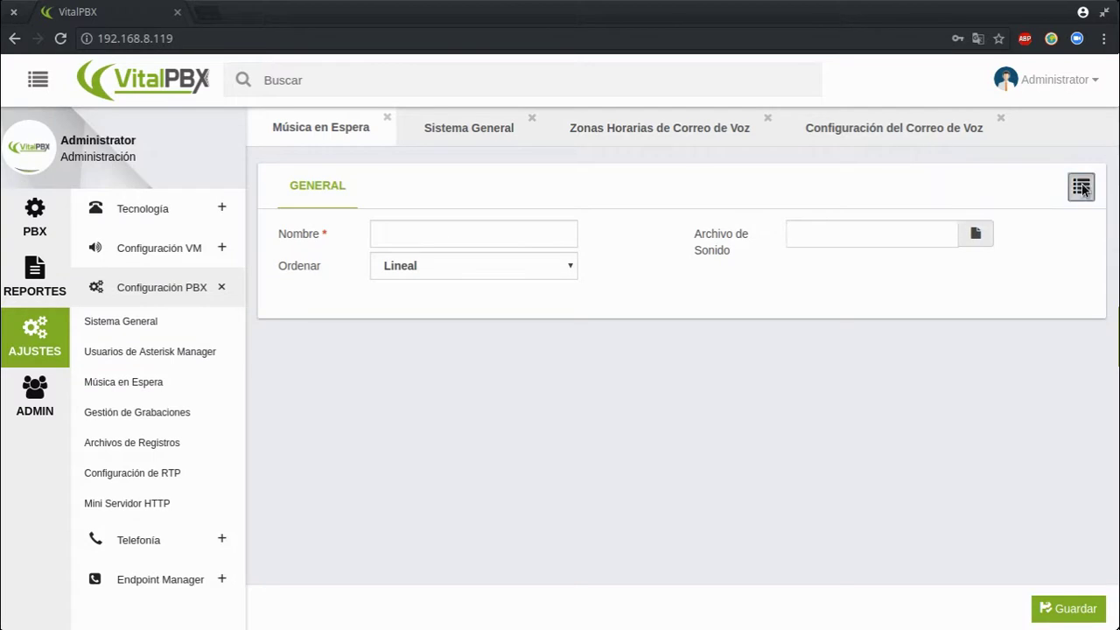
{"action": "left_click", "coordinate": [400, 457]}
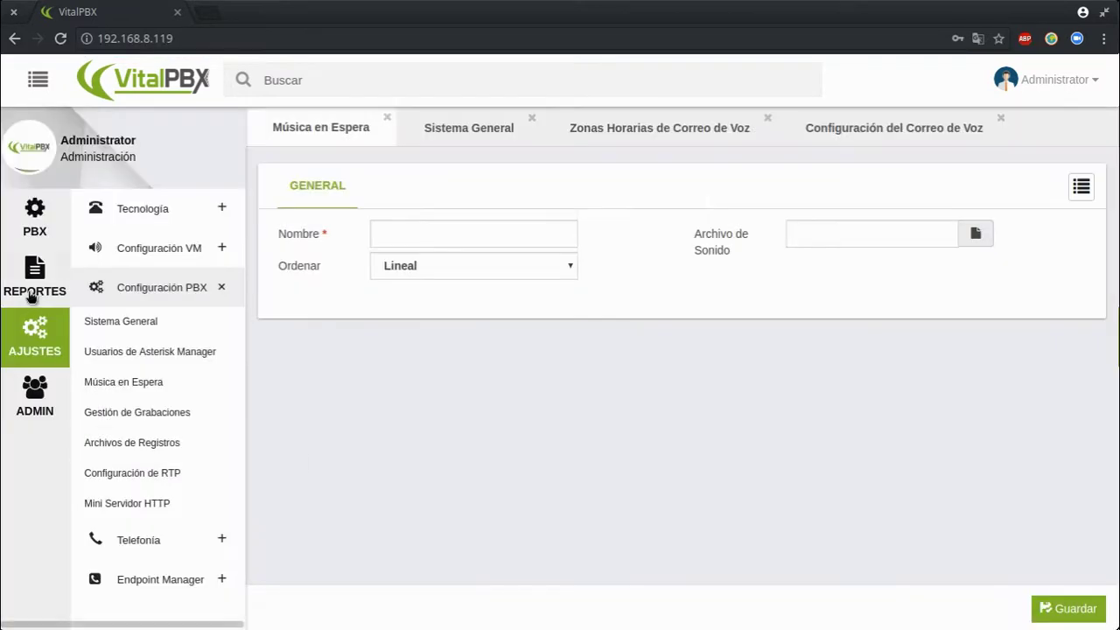
Open the PBX > Extensiones > Extensiones form
{"action": "left_click", "coordinate": [44, 224]}
{"action": "left_click", "coordinate": [111, 217]}
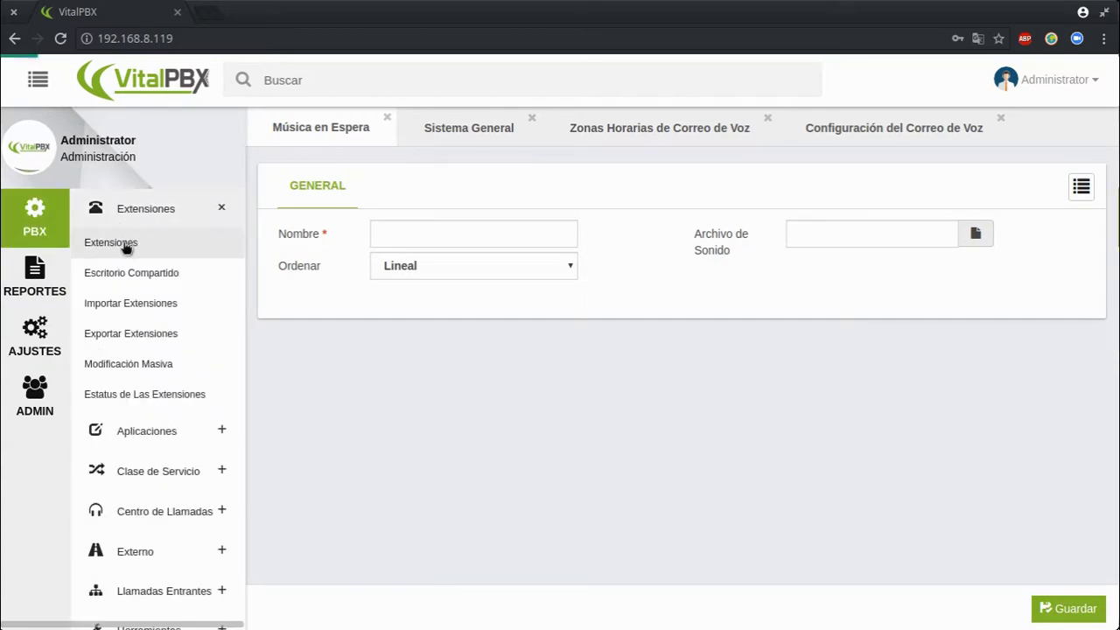
{"action": "left_click", "coordinate": [123, 245]}
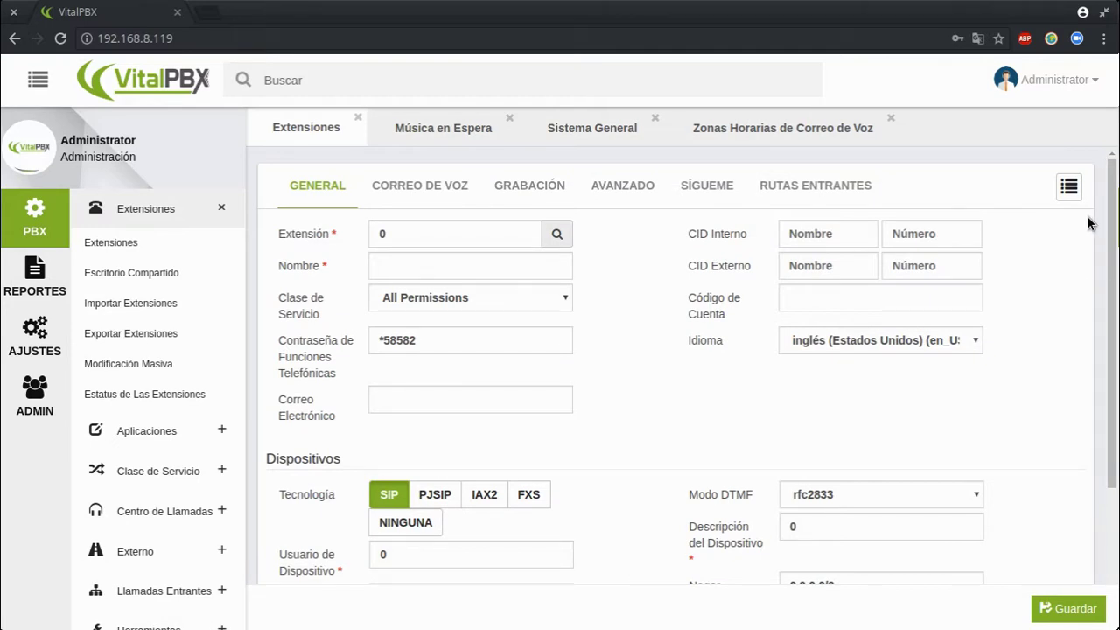
Check the existing extensions list, then open the AJUSTES Mini Servidor HTTP page
{"action": "left_click", "coordinate": [1071, 185]}
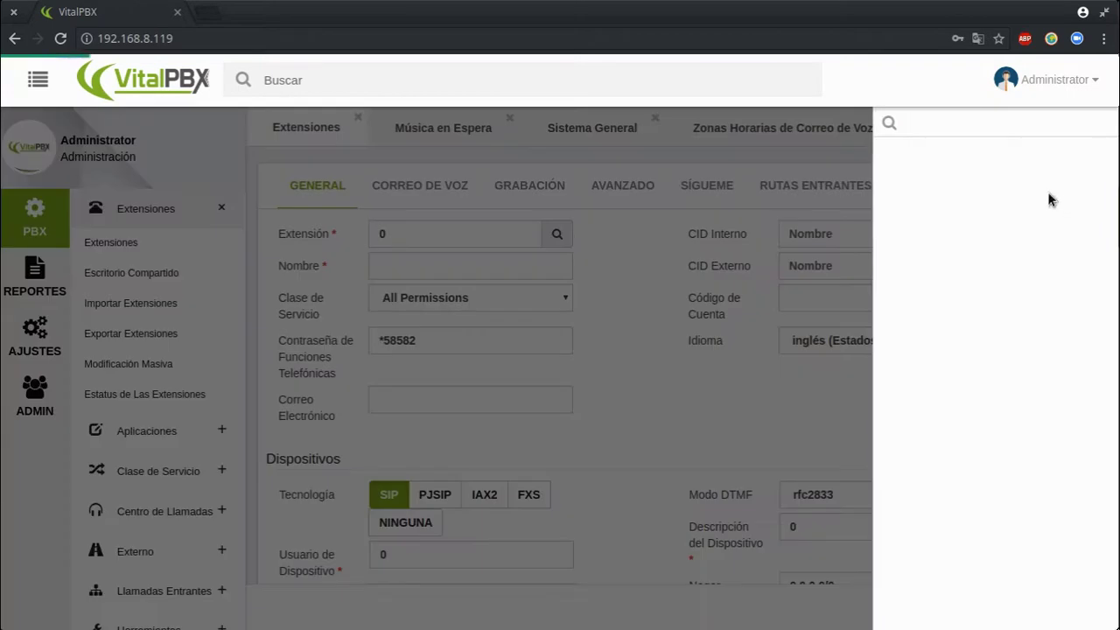
{"action": "left_click", "coordinate": [627, 430]}
{"action": "left_click", "coordinate": [1067, 188]}
{"action": "left_click", "coordinate": [631, 411]}
{"action": "left_click", "coordinate": [39, 339]}
{"action": "left_click", "coordinate": [165, 509]}
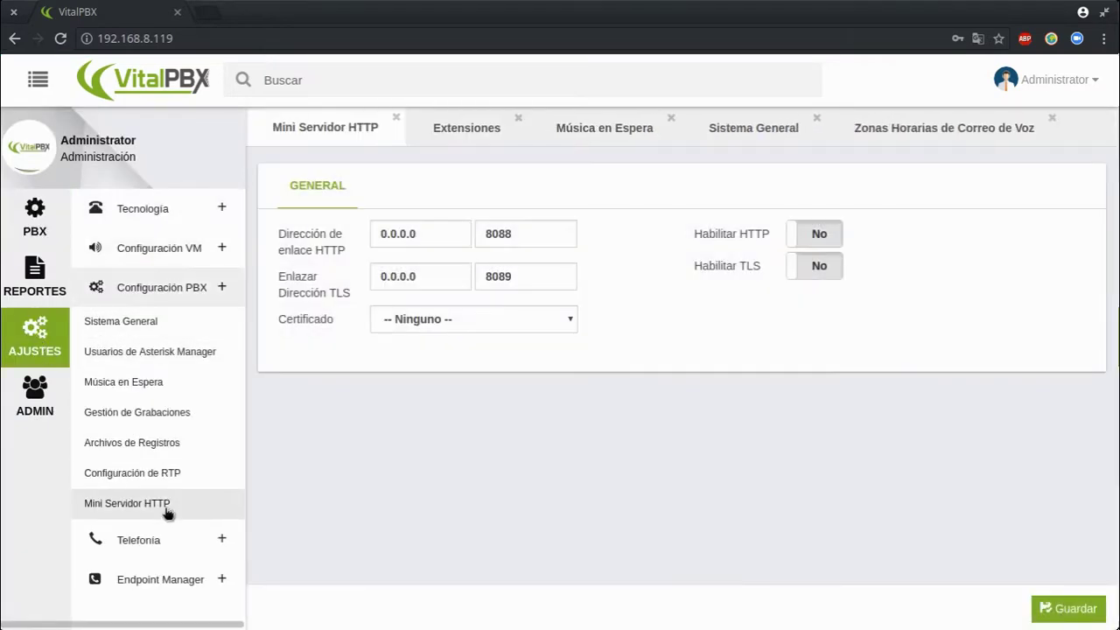
View RTP settings (ports 10000–20000), return to Mini Servidor HTTP, open Fuentes de Reloj, then ADMIN
{"action": "left_click", "coordinate": [170, 482]}
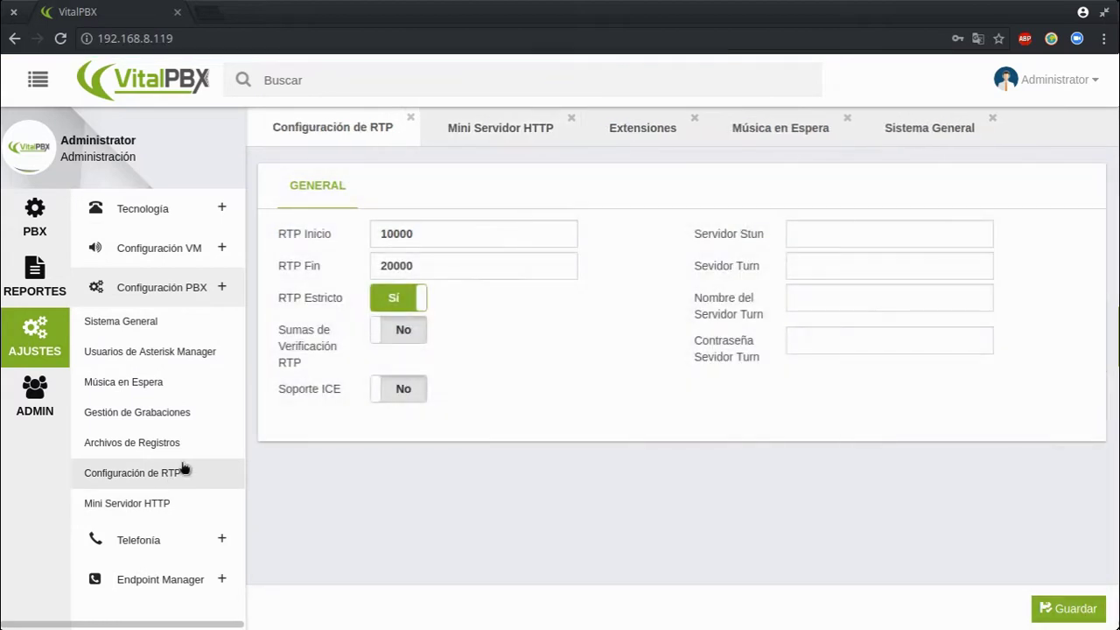
{"action": "left_click", "coordinate": [158, 516]}
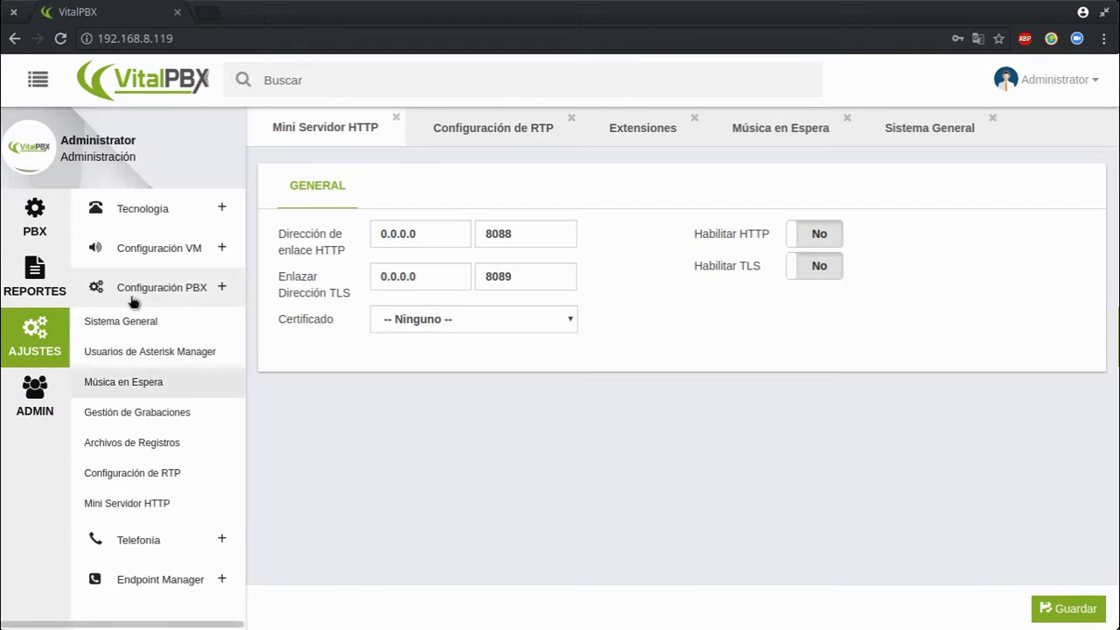
{"action": "left_click", "coordinate": [128, 549]}
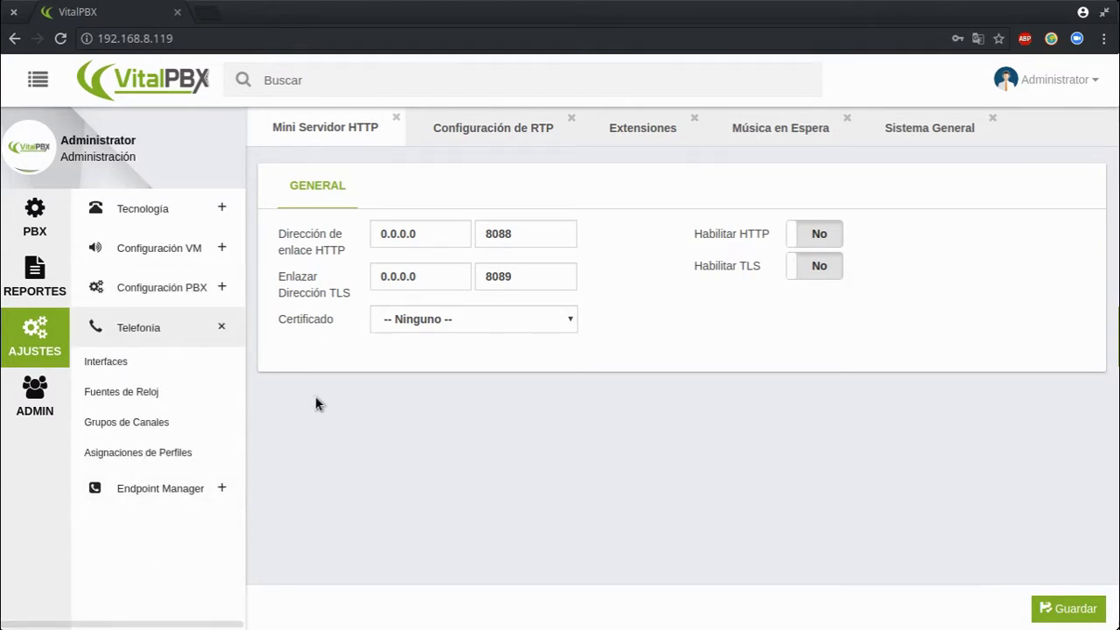
{"action": "left_click", "coordinate": [131, 404]}
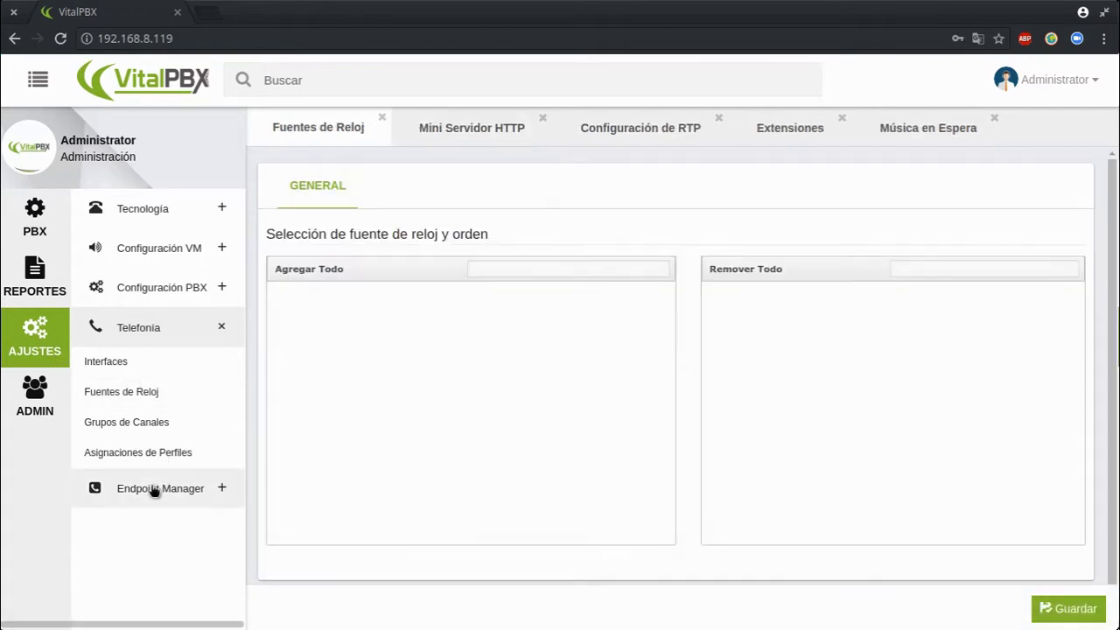
{"action": "left_click", "coordinate": [155, 488]}
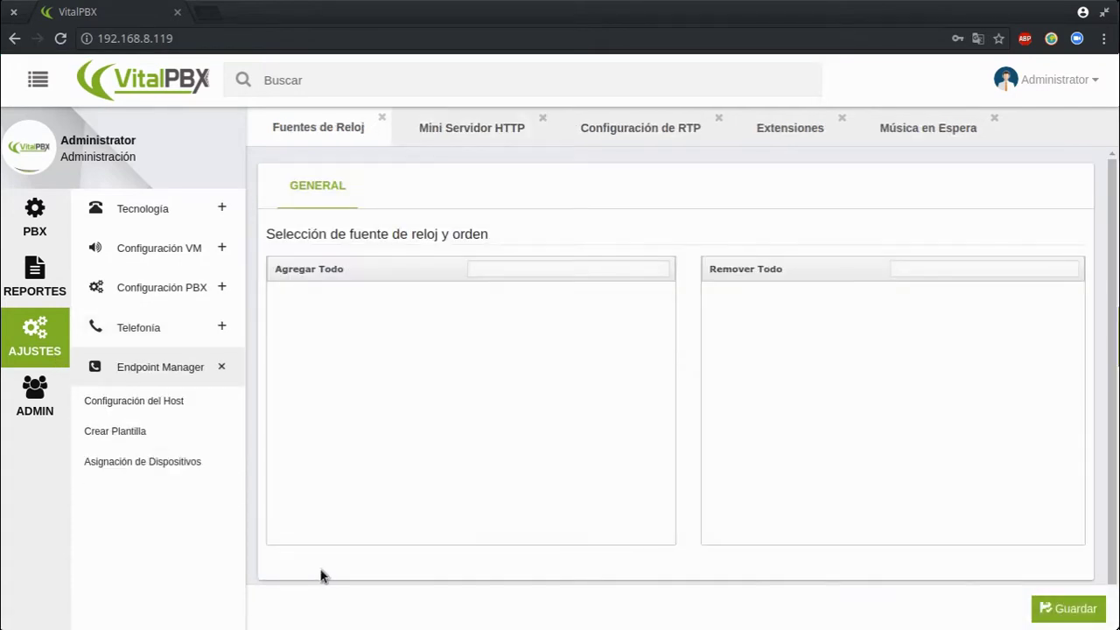
{"action": "left_click", "coordinate": [35, 398]}
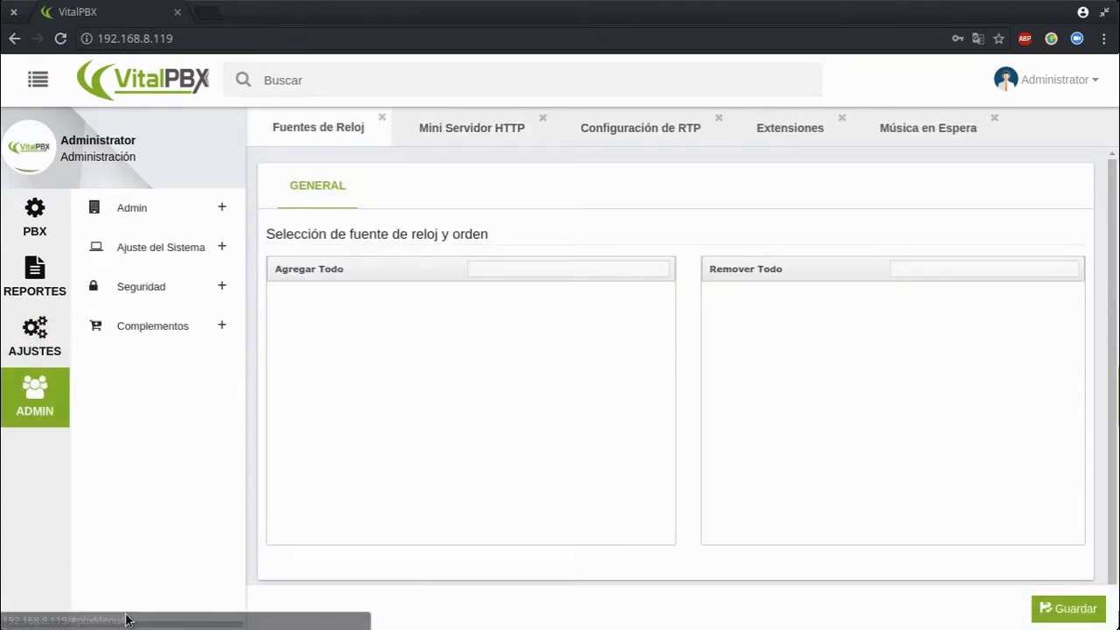
Browse the Usuarios list and Perfiles de Usuario page, checking the PBX module permissions
{"action": "left_click", "coordinate": [223, 209]}
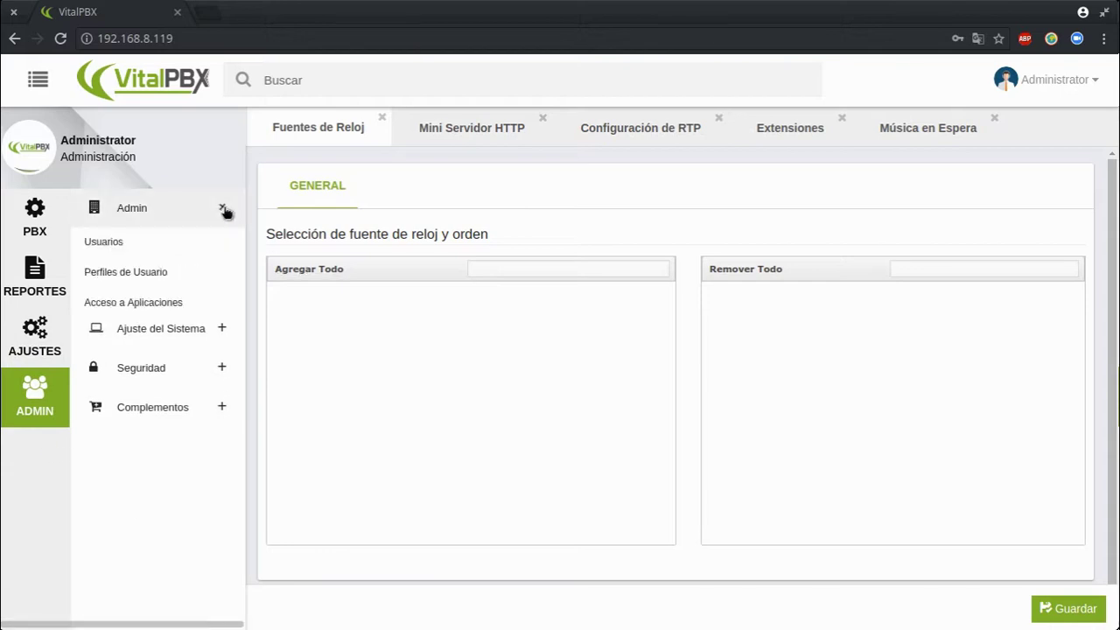
{"action": "left_click", "coordinate": [142, 248]}
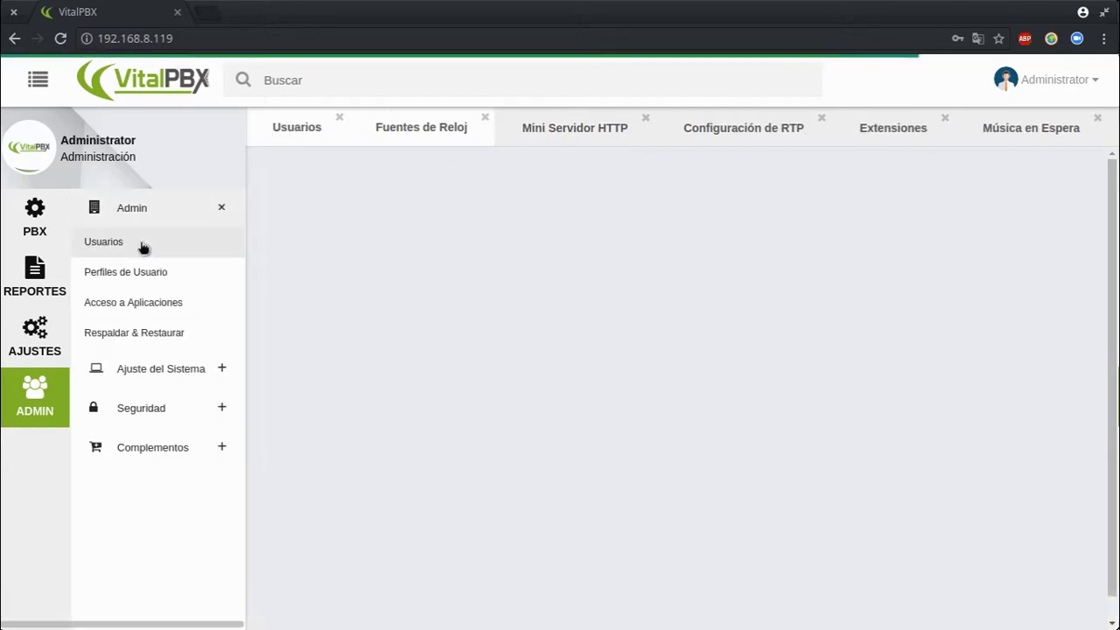
{"action": "left_click", "coordinate": [1081, 186]}
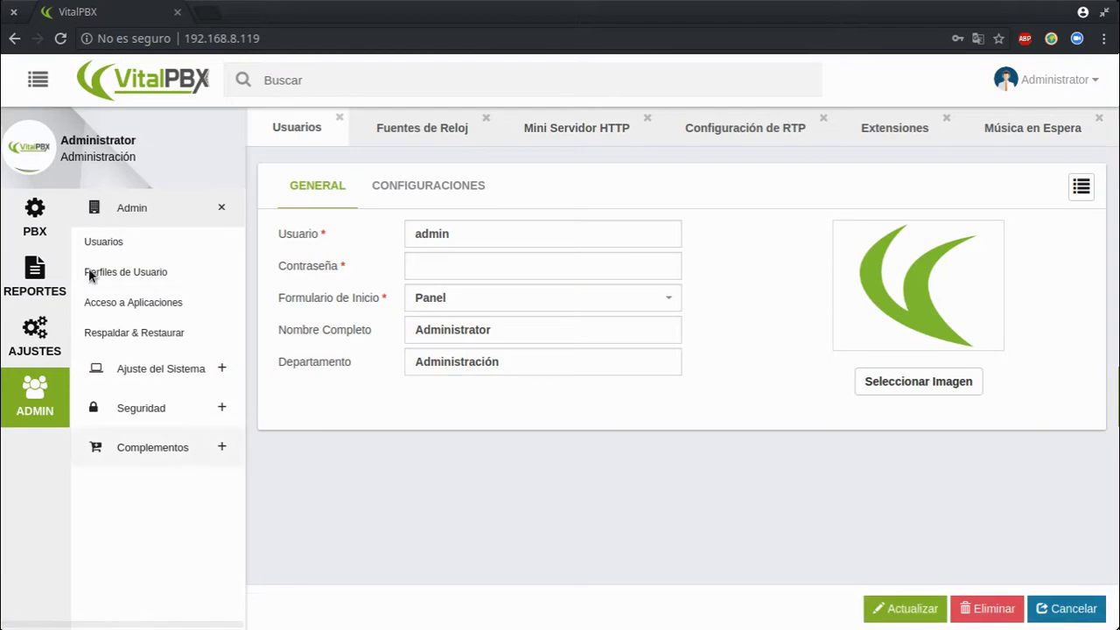
{"action": "left_click", "coordinate": [156, 278]}
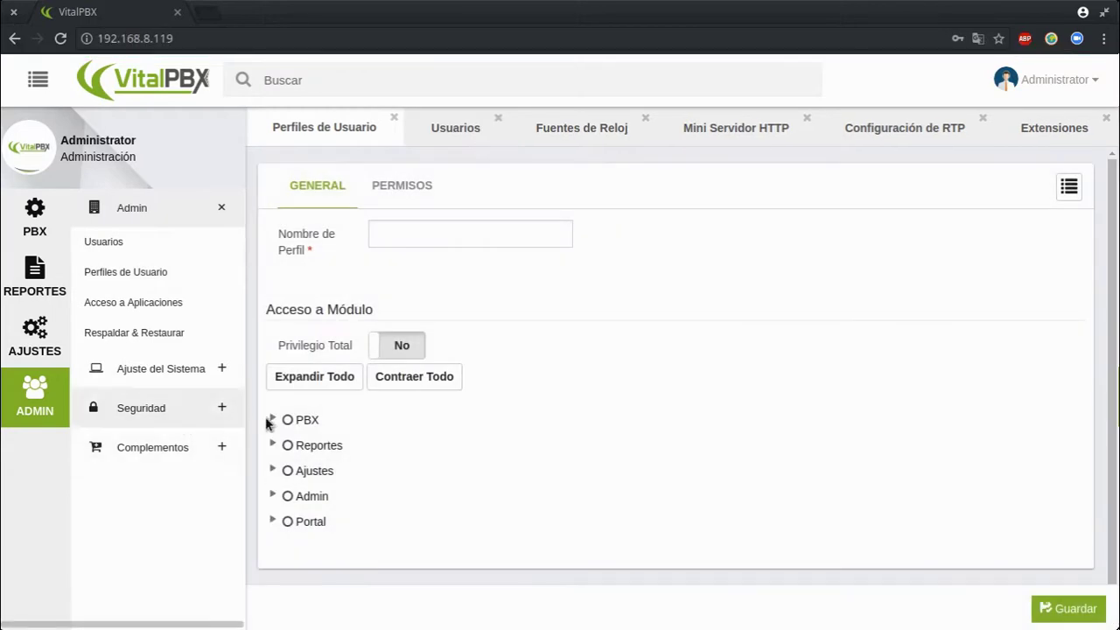
{"action": "left_click", "coordinate": [272, 419]}
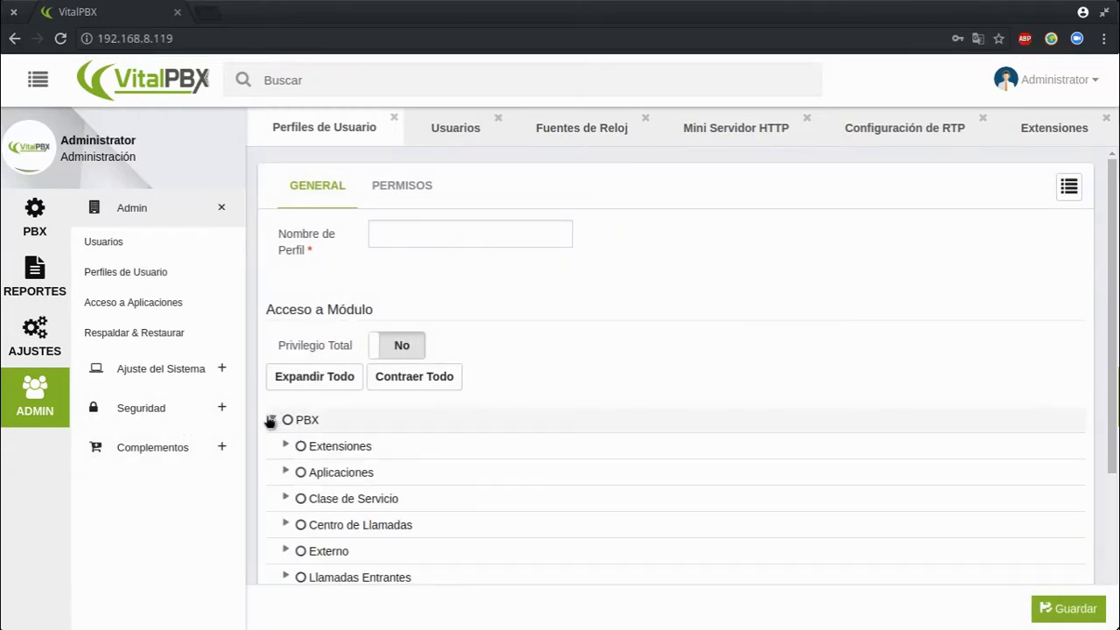
{"action": "left_click", "coordinate": [271, 420]}
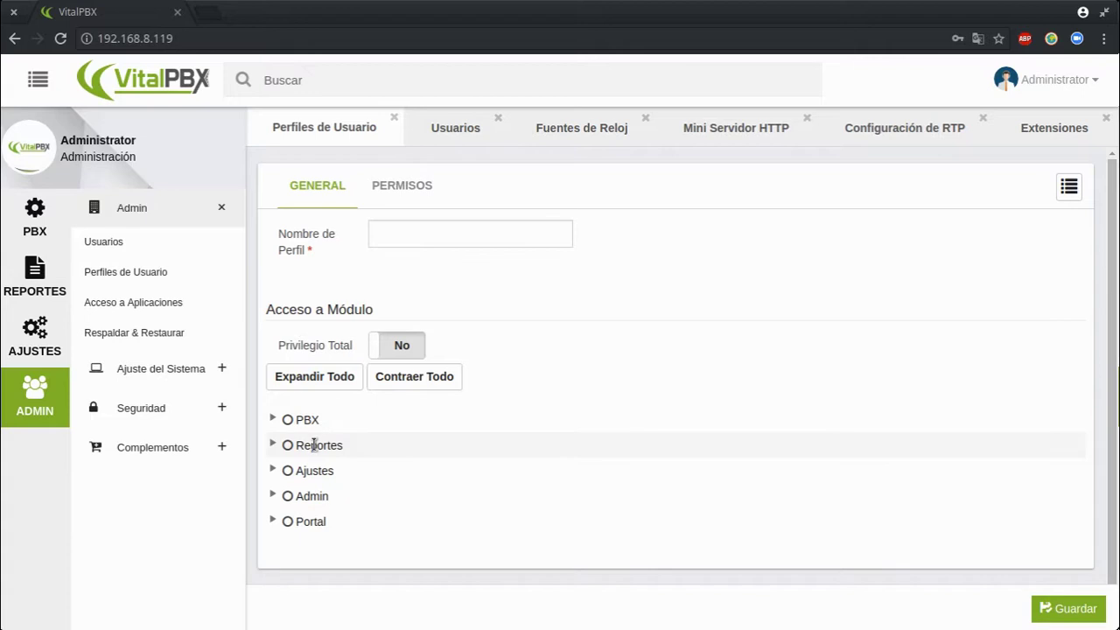
Visit Acceso a Aplicaciones and Respaldar & Restaurar, then open Ajuste del Sistema > Varios del Sistema
{"action": "left_click", "coordinate": [168, 306]}
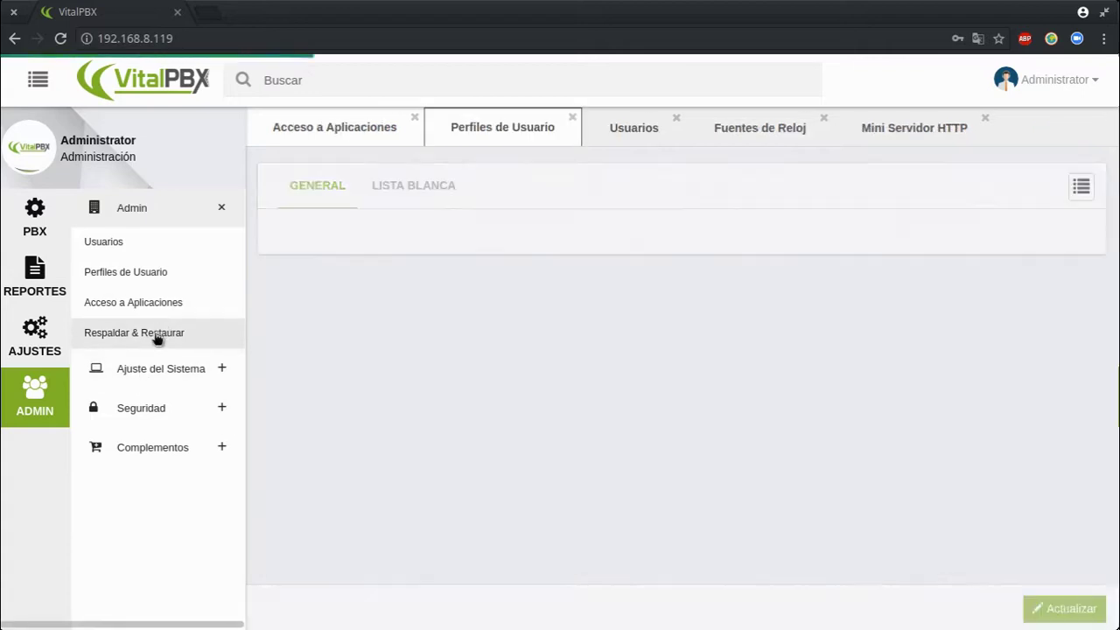
{"action": "left_click", "coordinate": [155, 337]}
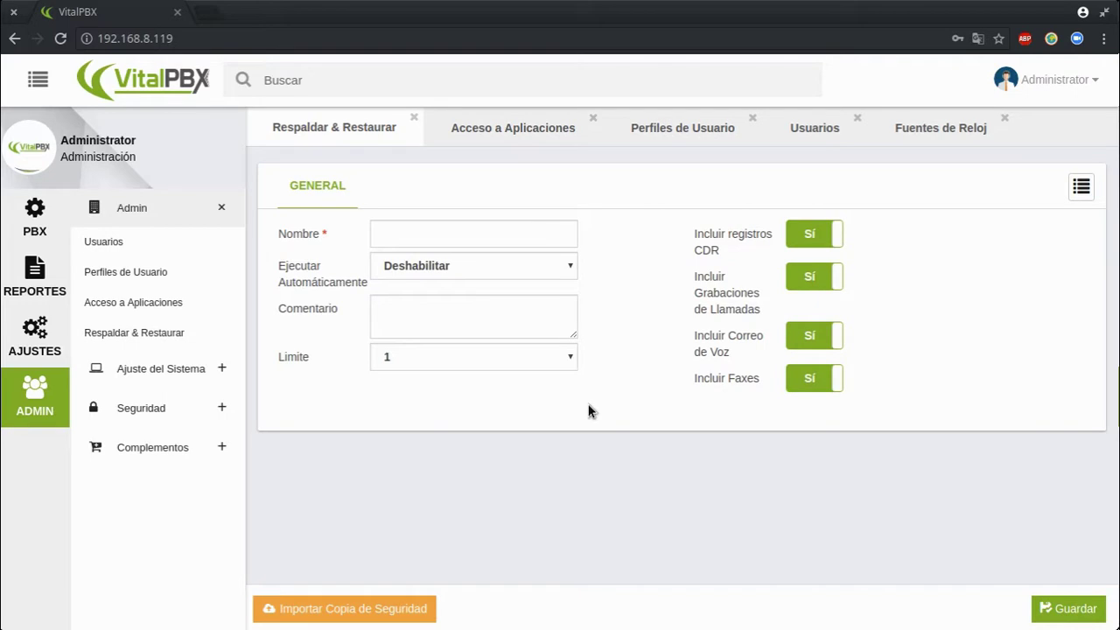
{"action": "left_click", "coordinate": [187, 380]}
{"action": "left_click", "coordinate": [179, 281]}
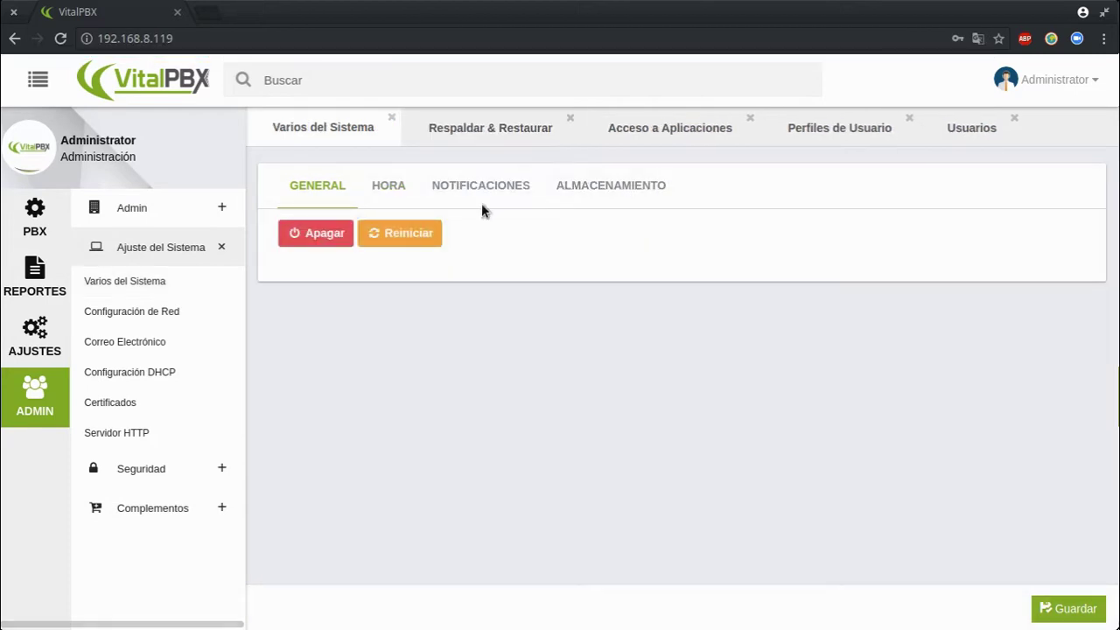
Check the HORA NTP servers, NOTIFICACIONES, and ALMACENAMIENTO 70 thresholds for / and /boot
{"action": "left_click", "coordinate": [375, 189]}
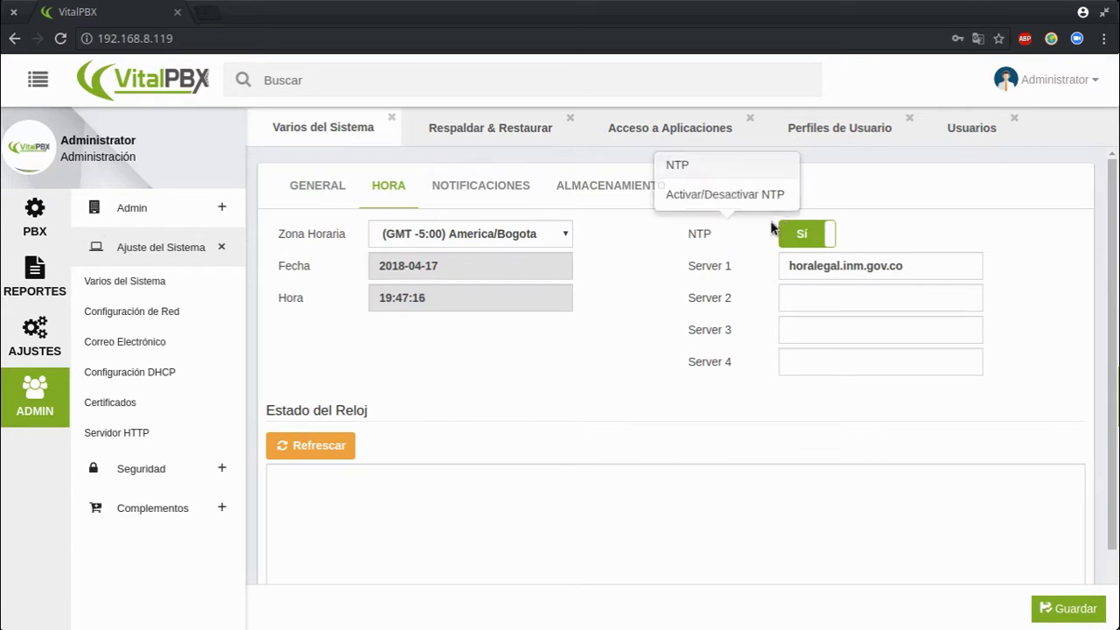
{"action": "double_click", "coordinate": [819, 266]}
{"action": "left_click", "coordinate": [519, 382]}
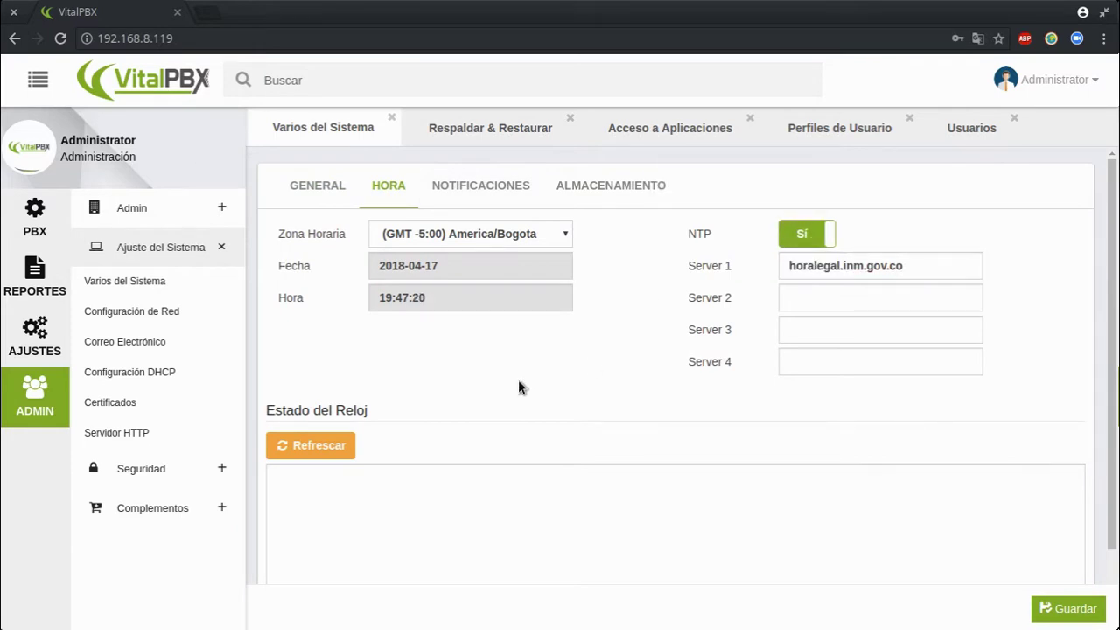
{"action": "left_click", "coordinate": [517, 189]}
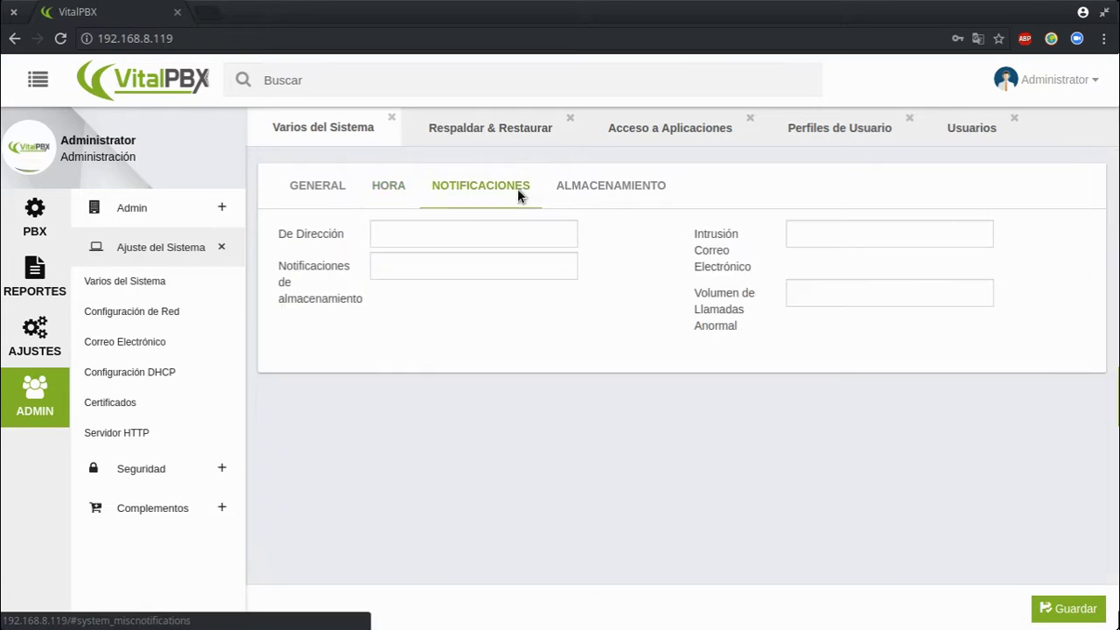
{"action": "left_click", "coordinate": [604, 181]}
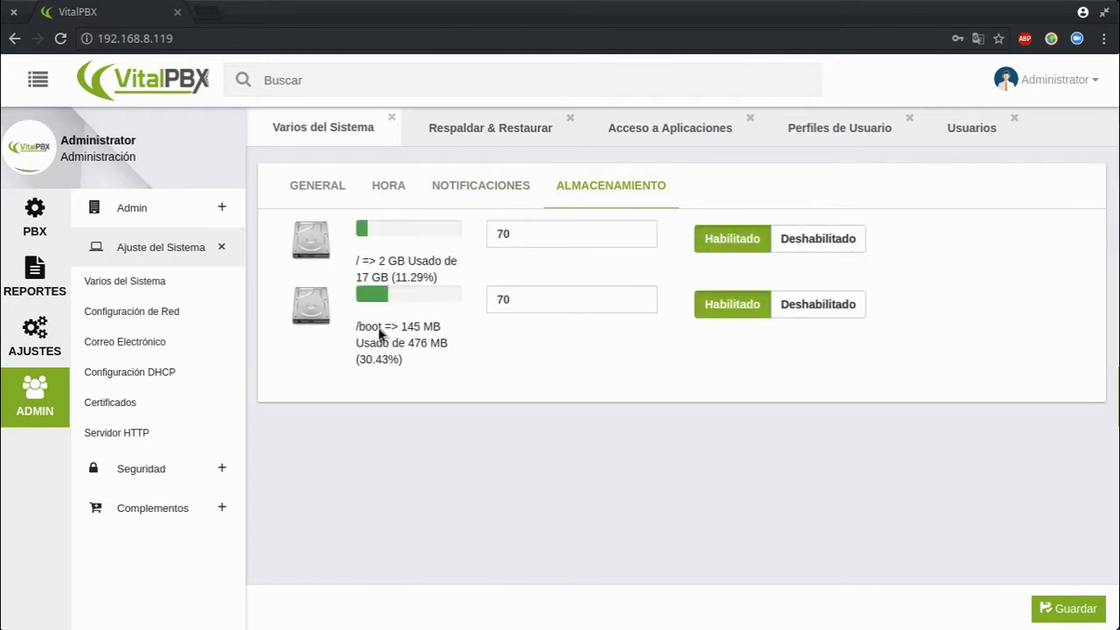
{"action": "left_click", "coordinate": [499, 233]}
{"action": "left_click", "coordinate": [495, 340]}
Show Configuración de Red for eth0 at 192.168.8.119, scrolled to Direcciones IP Adicionales
{"action": "left_click", "coordinate": [150, 313]}
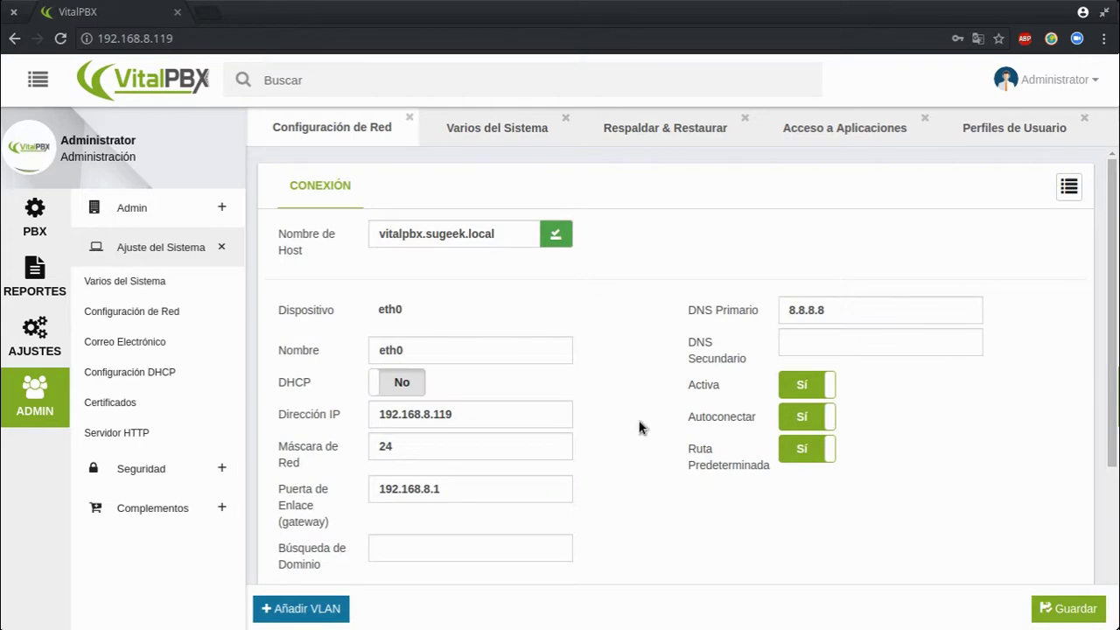
{"action": "scroll", "coordinate": [589, 395], "scroll_direction": "down", "scroll_amount": 3}
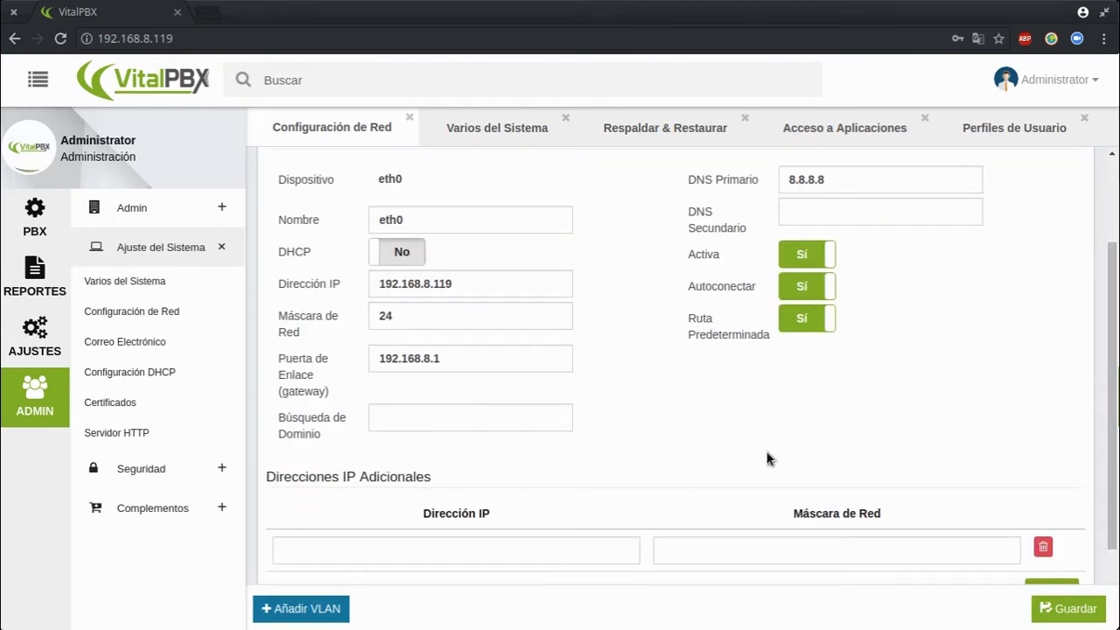
{"action": "scroll", "coordinate": [709, 538], "scroll_direction": "down", "scroll_amount": 2}
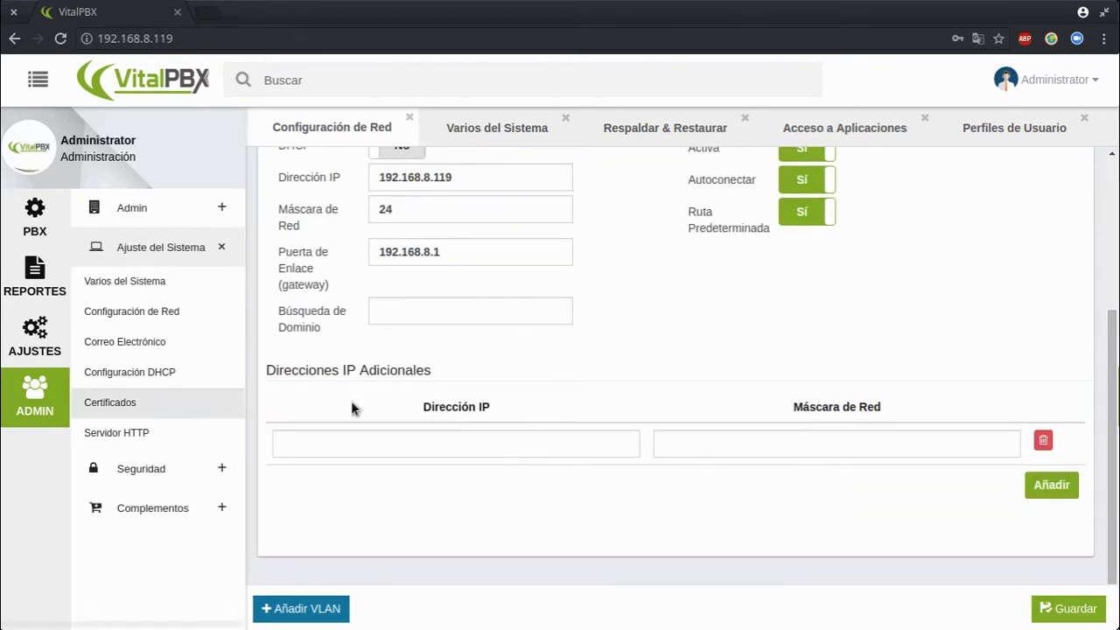
{"action": "left_click", "coordinate": [132, 361]}
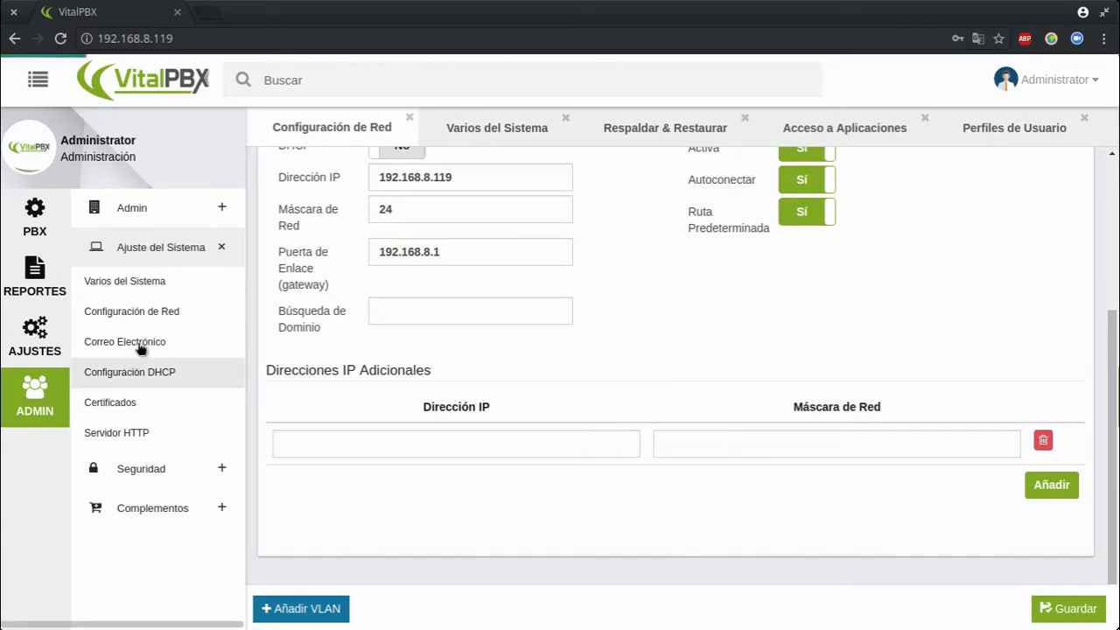
In Correo Electrónico, enable Usar Servidor de Correo Externo and set Proveedor to Otro
{"action": "left_click", "coordinate": [145, 345]}
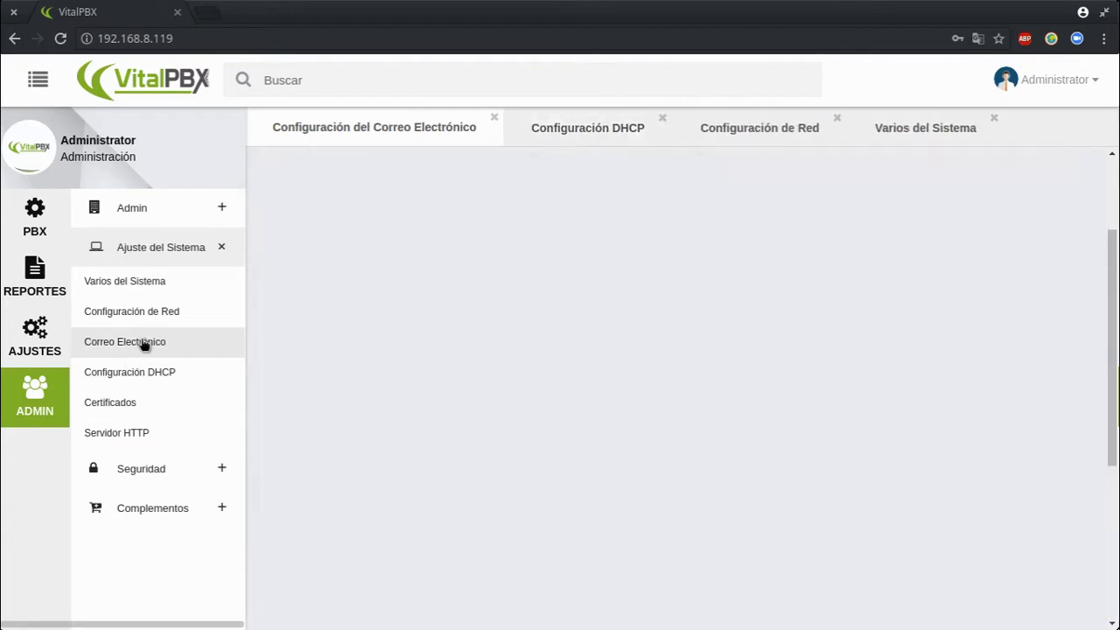
{"action": "scroll", "coordinate": [726, 394], "scroll_direction": "up", "scroll_amount": 2}
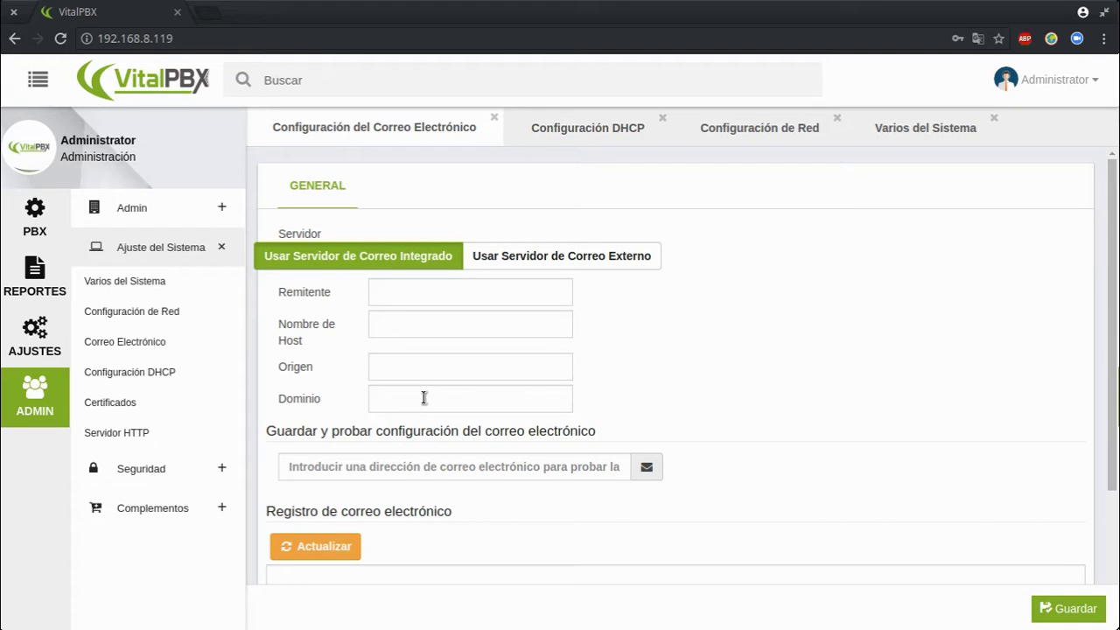
{"action": "left_click", "coordinate": [522, 257]}
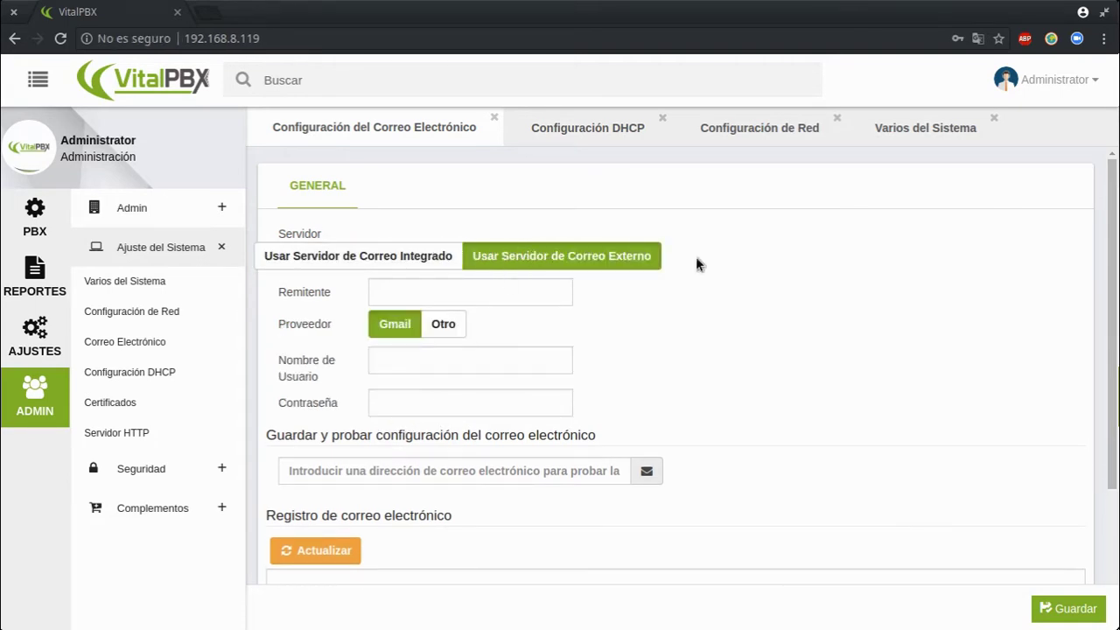
{"action": "left_click", "coordinate": [443, 324]}
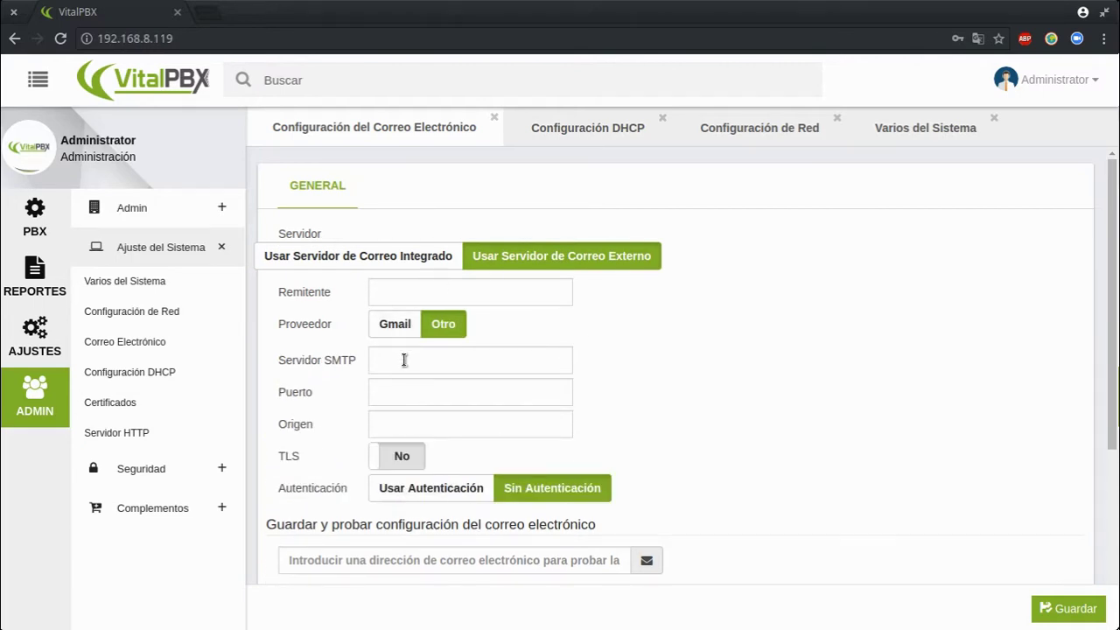
{"action": "left_click", "coordinate": [146, 405]}
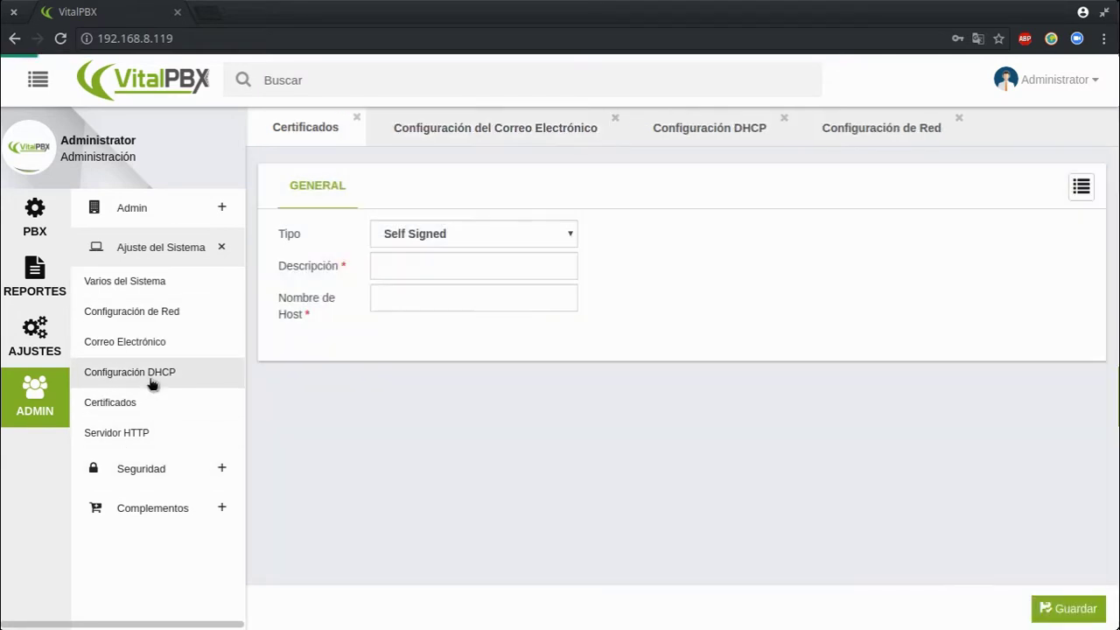
Glance at the DHCP and Servidor HTTP pages, then return to Certificados
{"action": "left_click", "coordinate": [151, 382]}
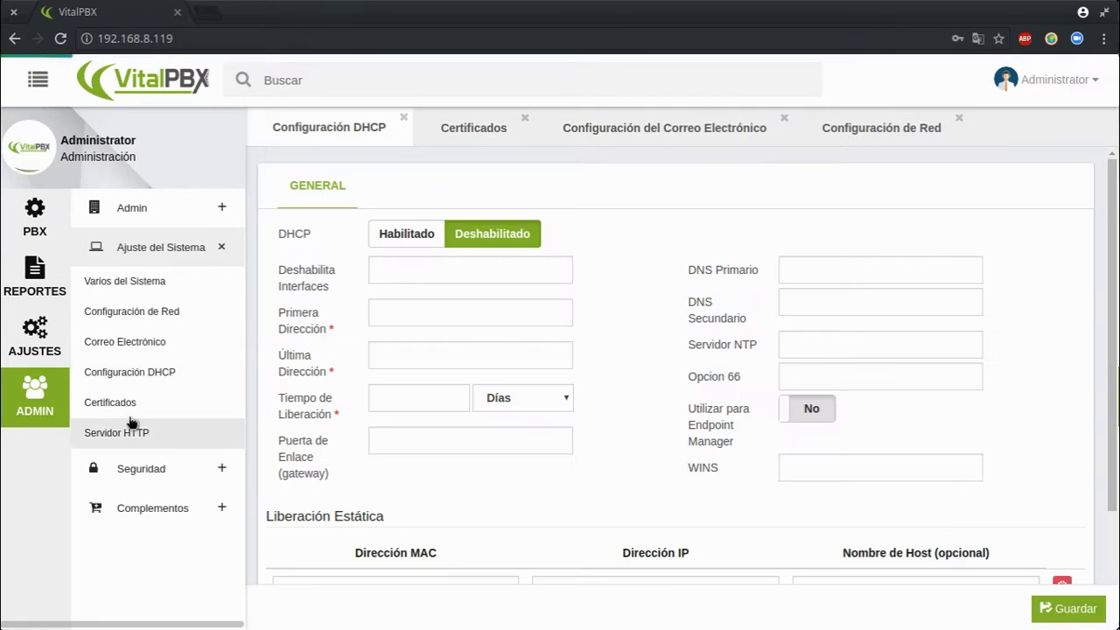
{"action": "left_click", "coordinate": [131, 425]}
{"action": "left_click", "coordinate": [133, 409]}
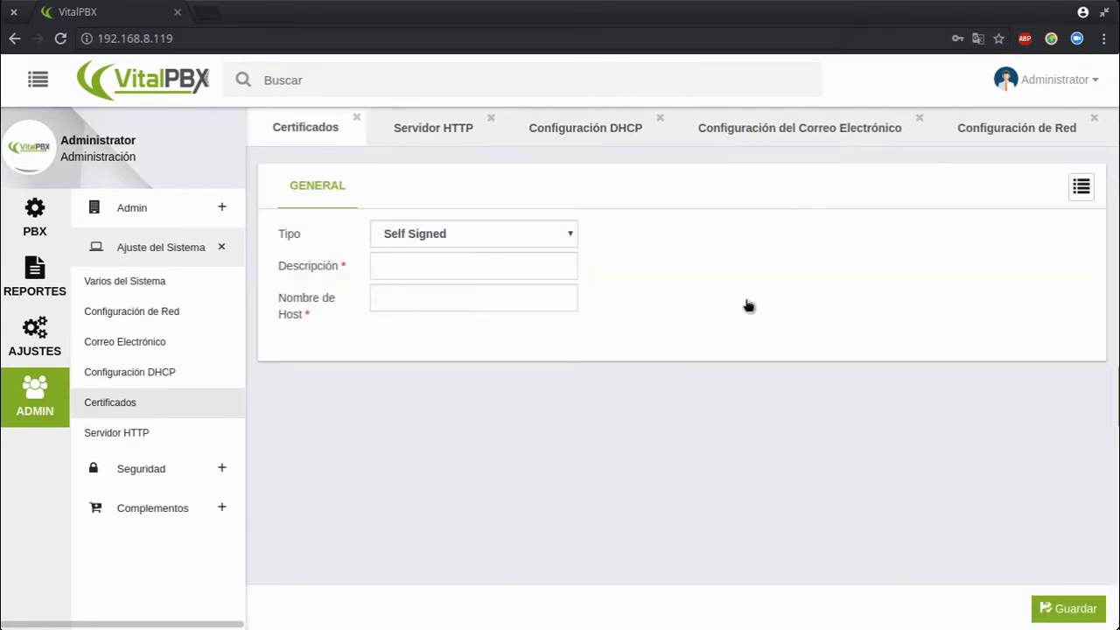
Try Let's Encrypt as the certificate Tipo, then revert it to Self Signed
{"action": "left_click", "coordinate": [401, 230]}
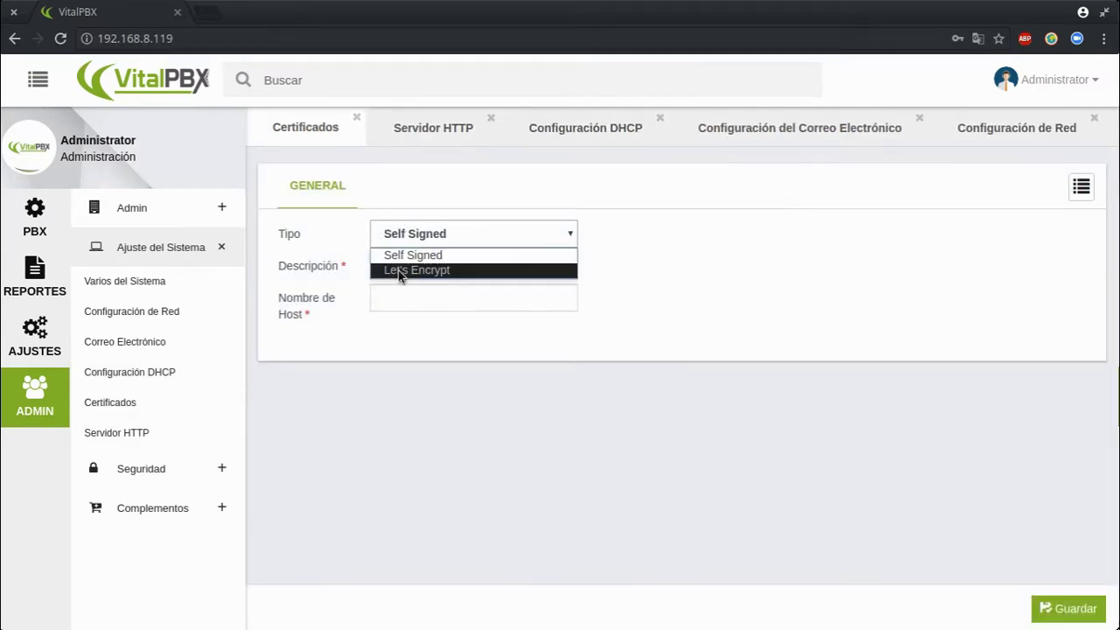
{"action": "left_click", "coordinate": [399, 273]}
{"action": "left_click", "coordinate": [788, 235]}
{"action": "left_click", "coordinate": [422, 236]}
{"action": "left_click", "coordinate": [414, 254]}
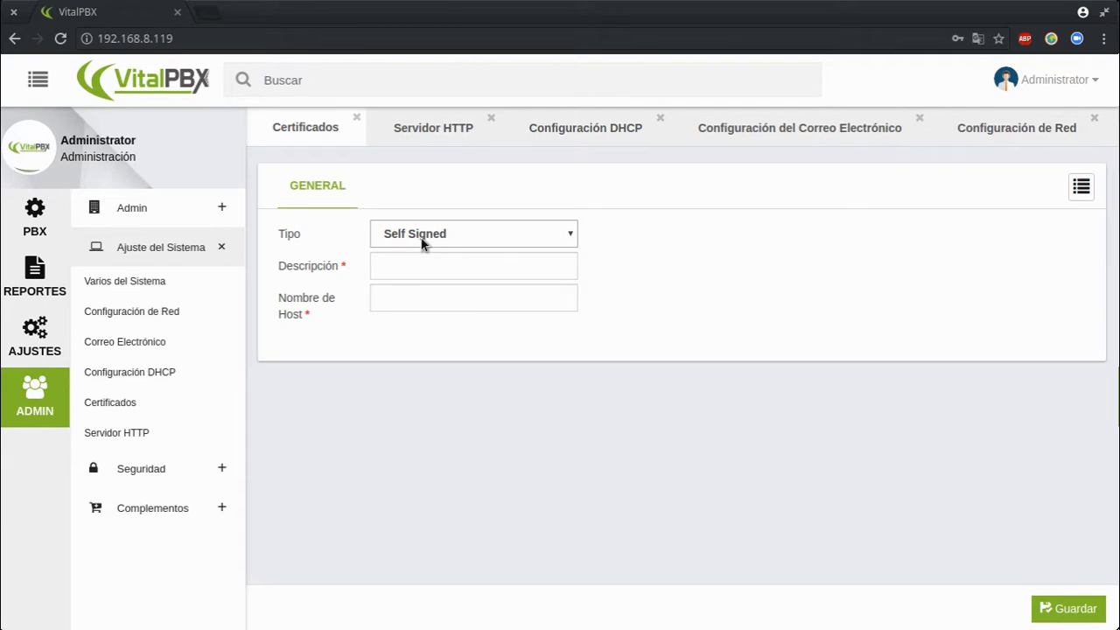
{"action": "left_click", "coordinate": [1081, 187]}
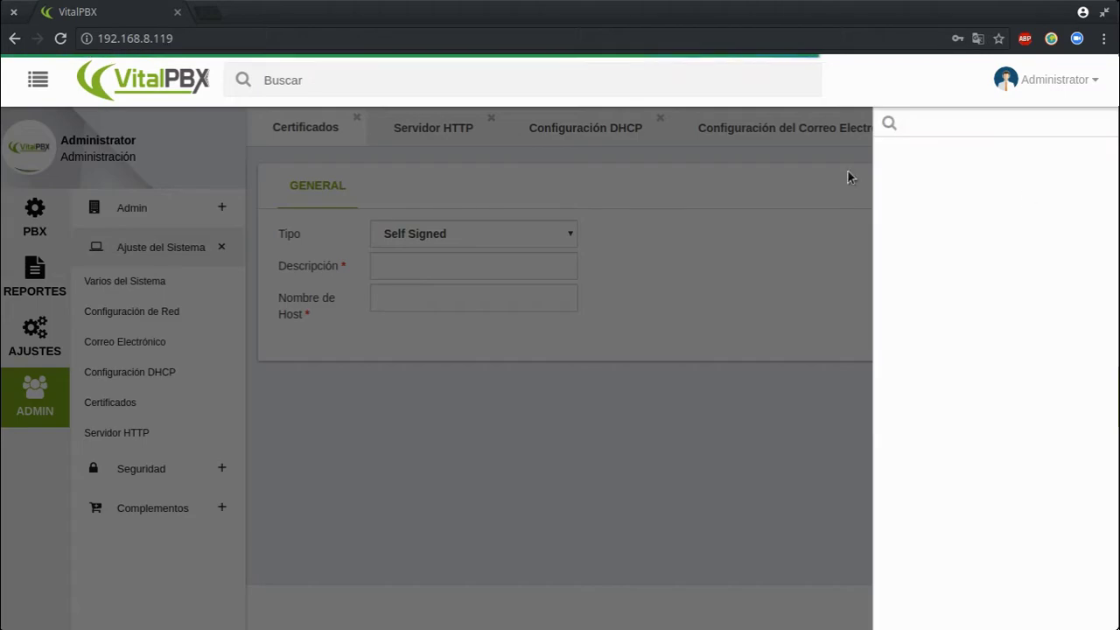
{"action": "left_click", "coordinate": [807, 256]}
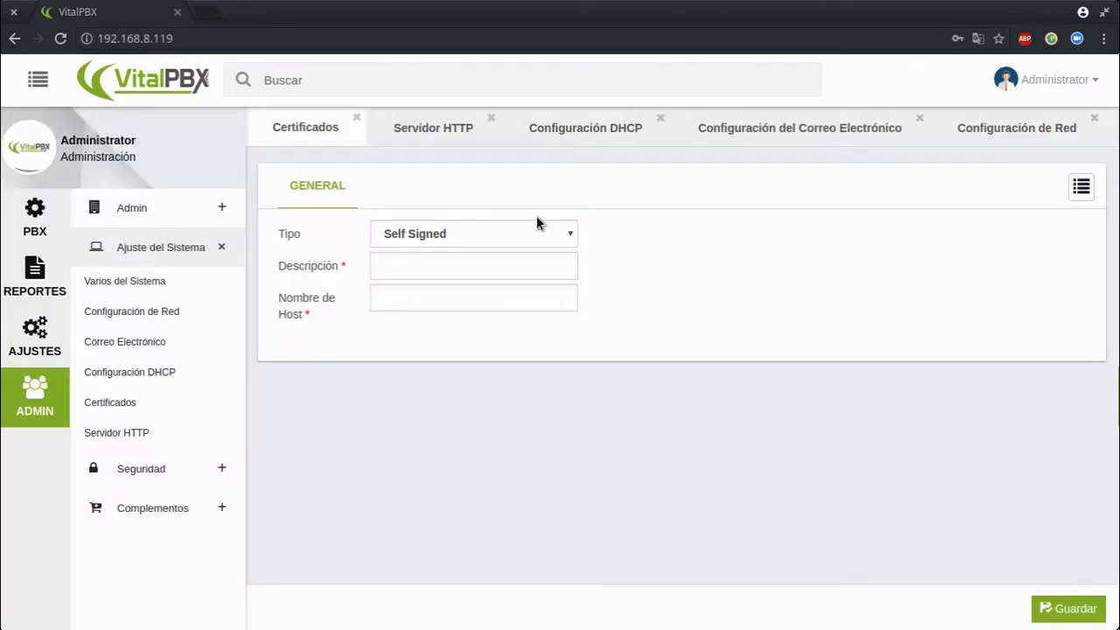
{"action": "left_click", "coordinate": [453, 233]}
Set Forzar HTTPS to Sí with the precompiled certificate and save Servidor HTTP
{"action": "left_click", "coordinate": [116, 432]}
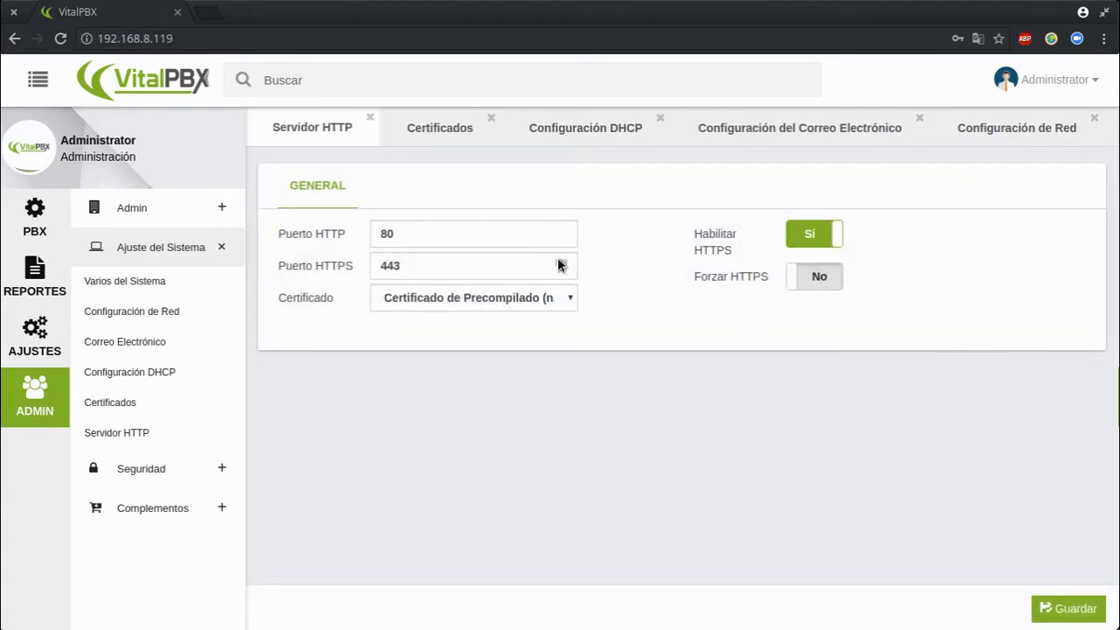
{"action": "left_click", "coordinate": [806, 277]}
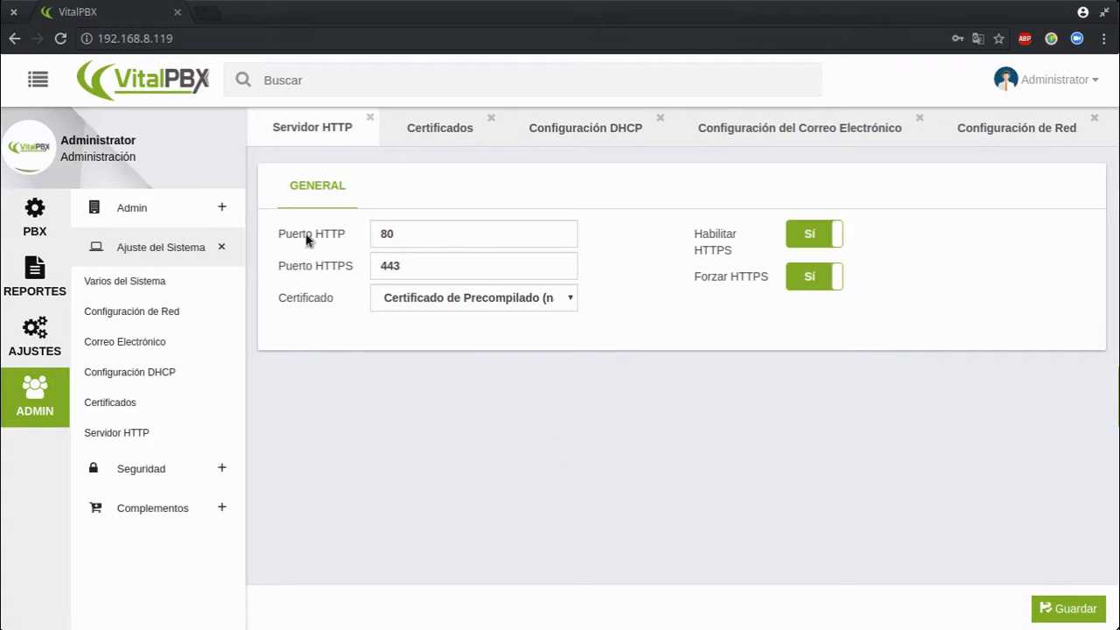
{"action": "left_click", "coordinate": [473, 301]}
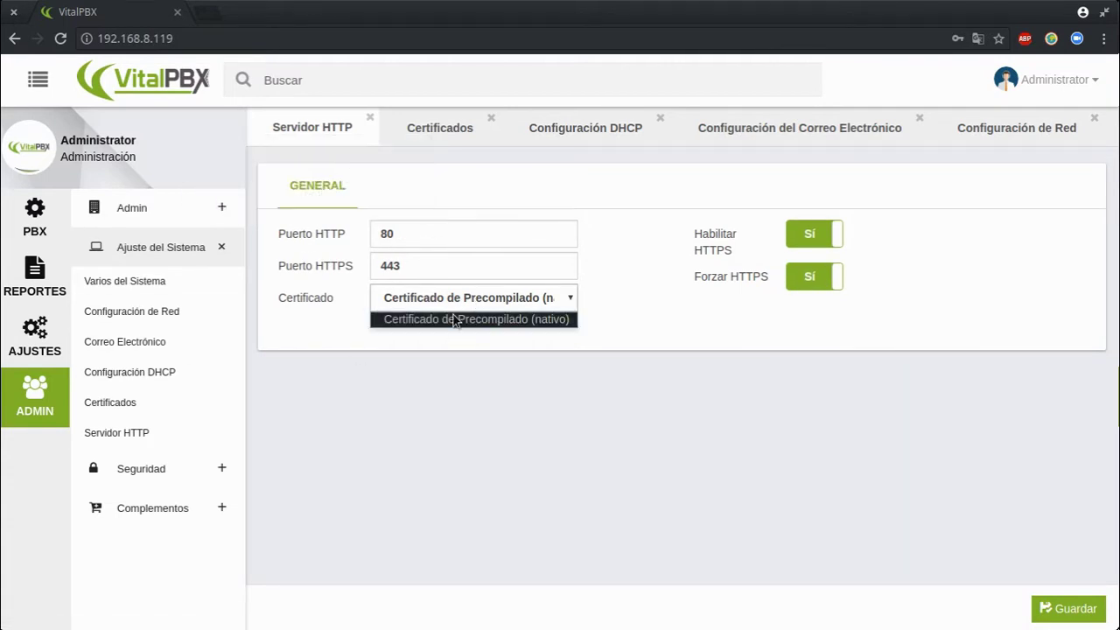
{"action": "left_click", "coordinate": [421, 350]}
{"action": "left_click", "coordinate": [1067, 603]}
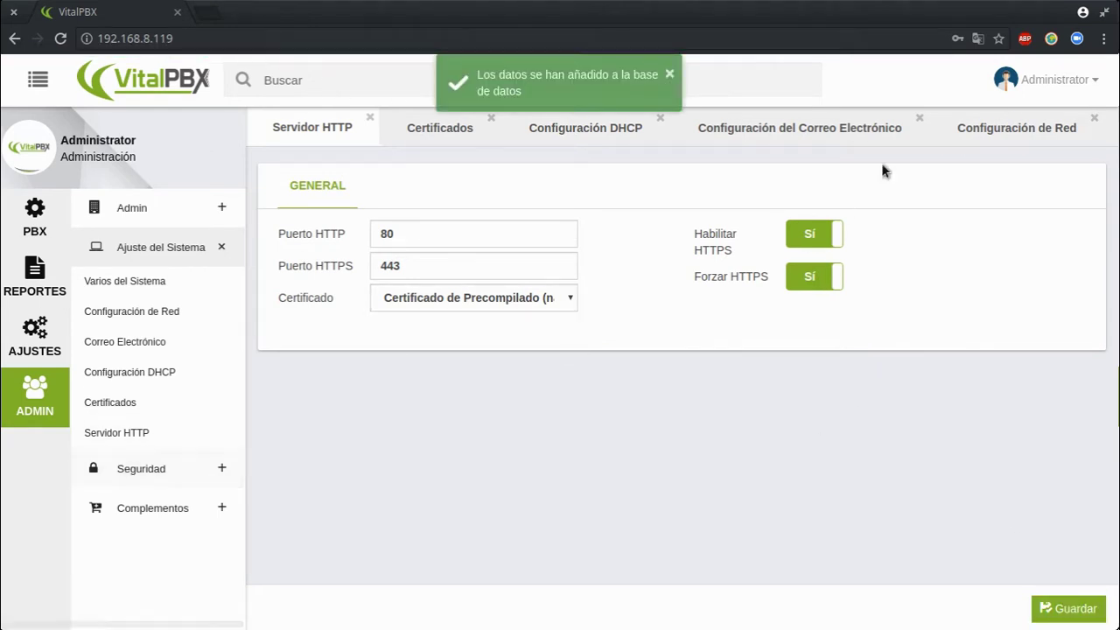
{"action": "left_click", "coordinate": [1005, 79]}
{"action": "left_click", "coordinate": [972, 256]}
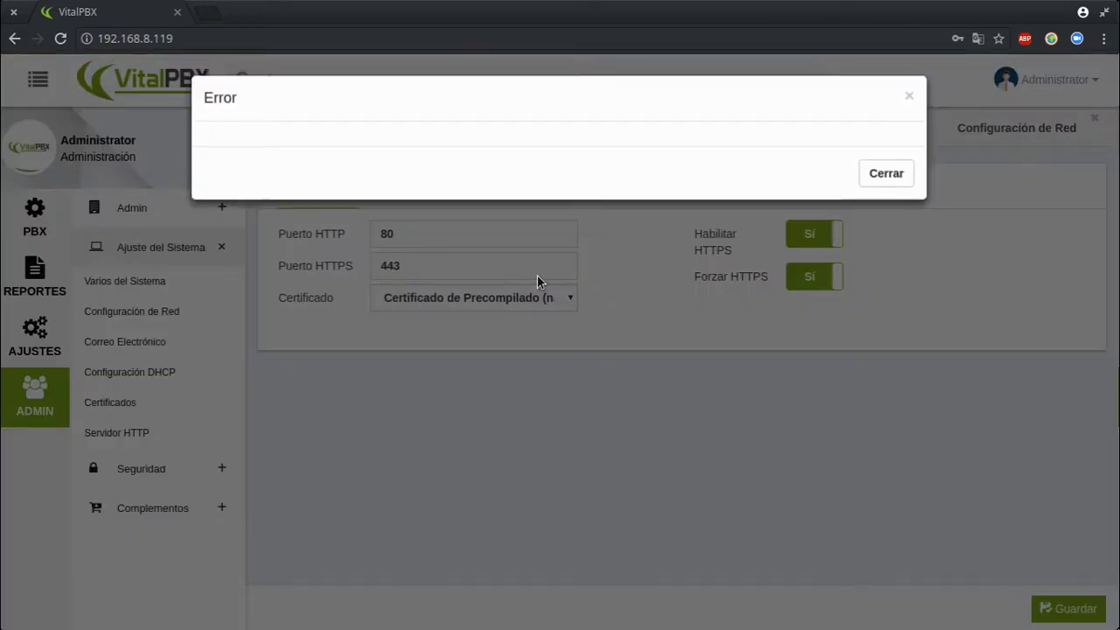
{"action": "left_click", "coordinate": [866, 181]}
{"action": "left_click", "coordinate": [206, 41]}
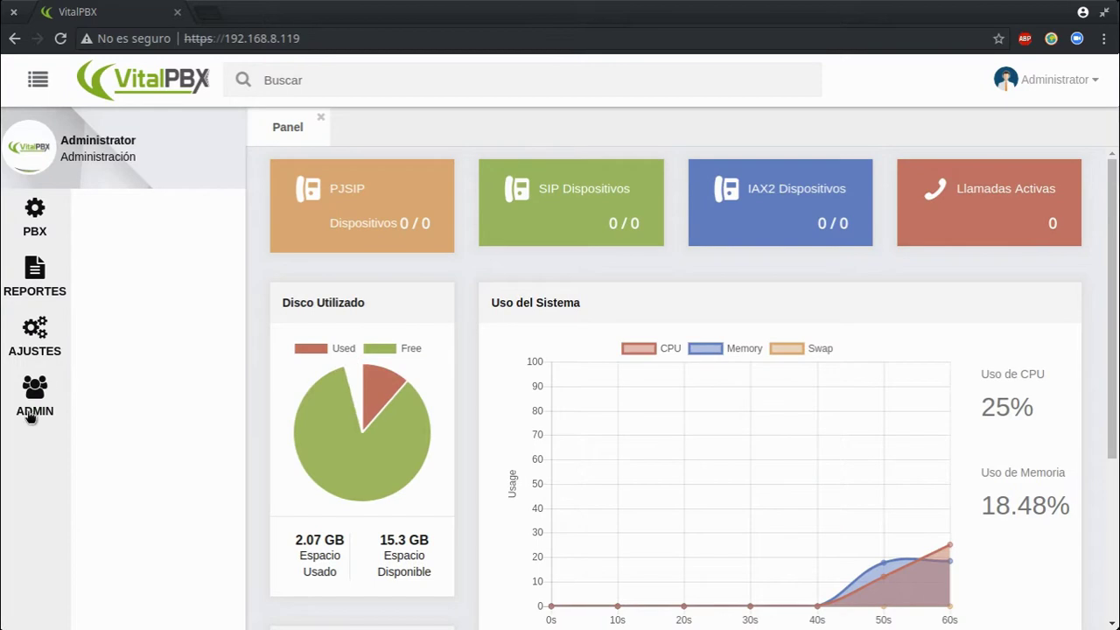
Reopen ADMIN > Ajuste del Sistema > Servidor HTTP and expand the Seguridad menu
{"action": "left_click", "coordinate": [34, 407]}
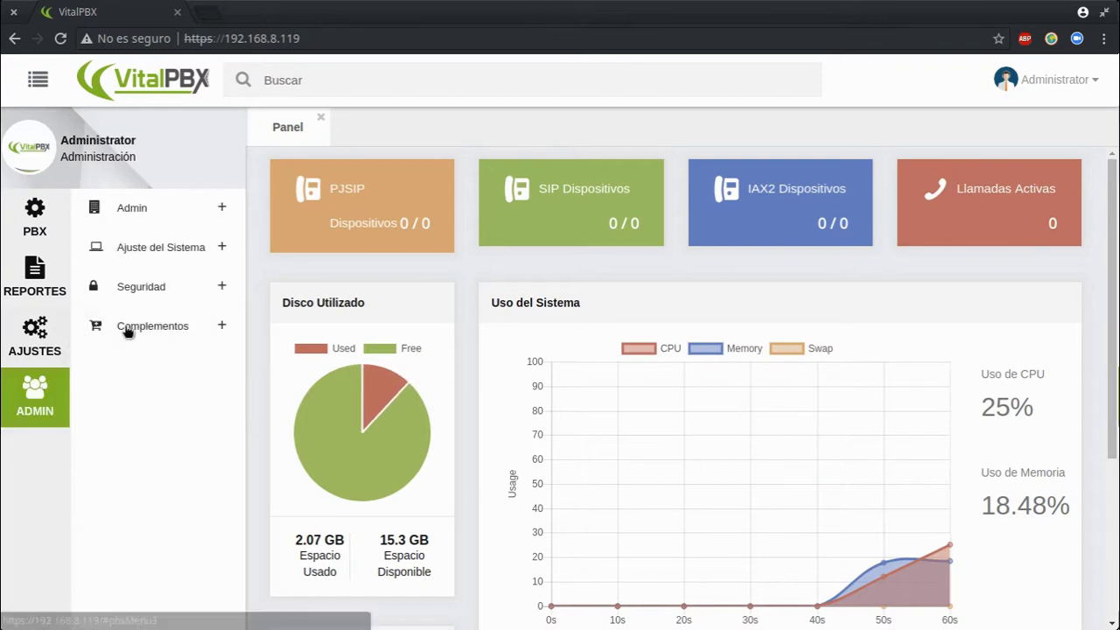
{"action": "left_click", "coordinate": [172, 297]}
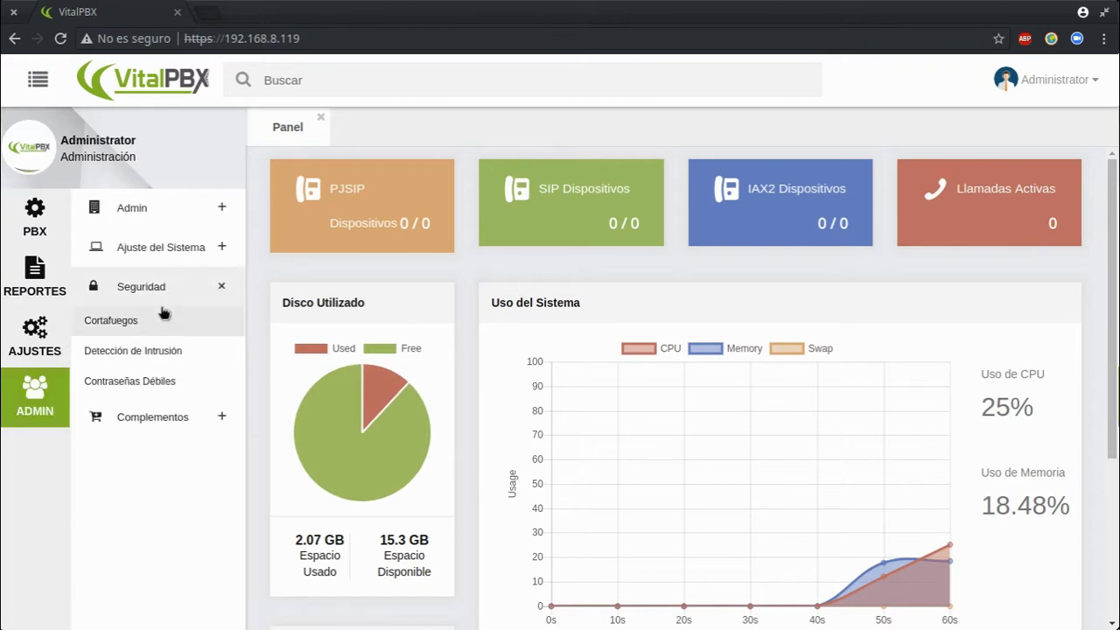
{"action": "left_click", "coordinate": [189, 256]}
{"action": "left_click", "coordinate": [112, 442]}
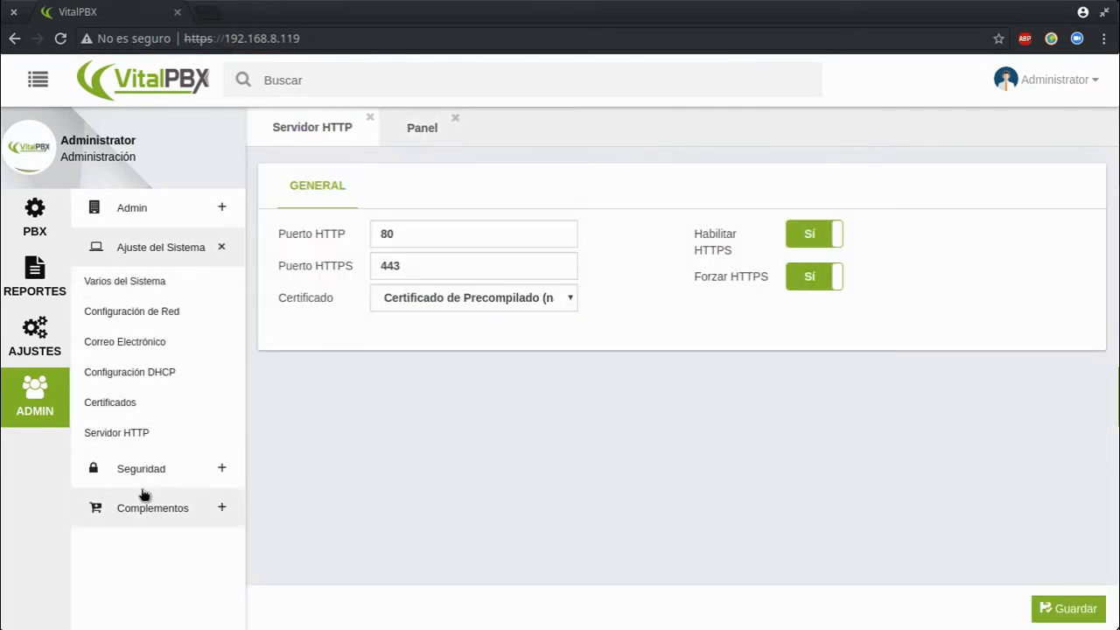
{"action": "left_click", "coordinate": [147, 481]}
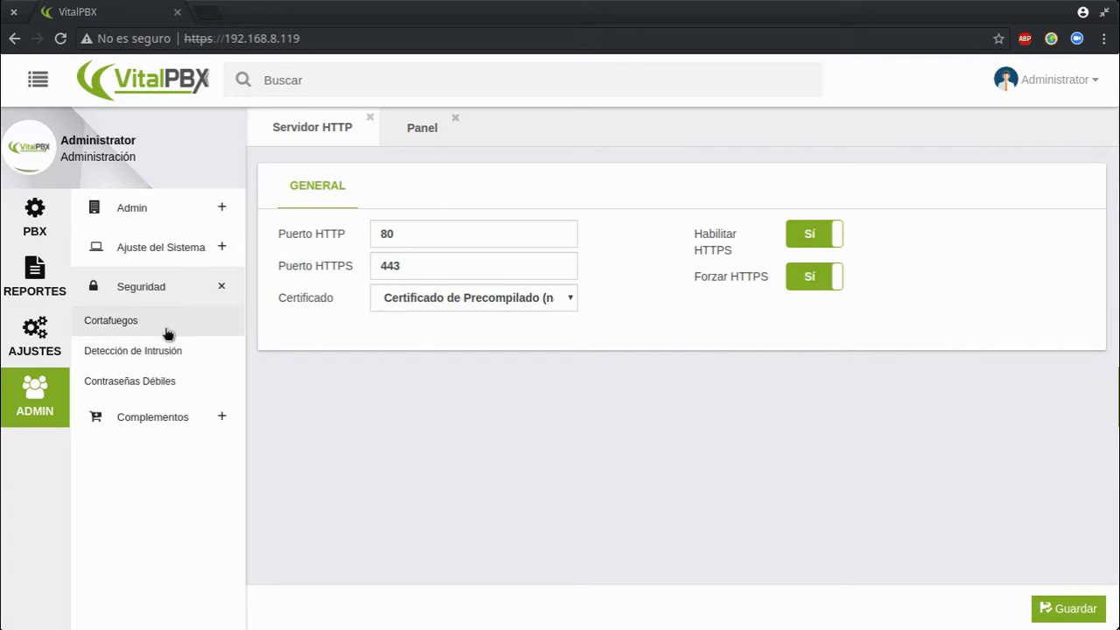
Open Cortafuegos and scroll through its REGLAS firewall rules
{"action": "left_click", "coordinate": [199, 315]}
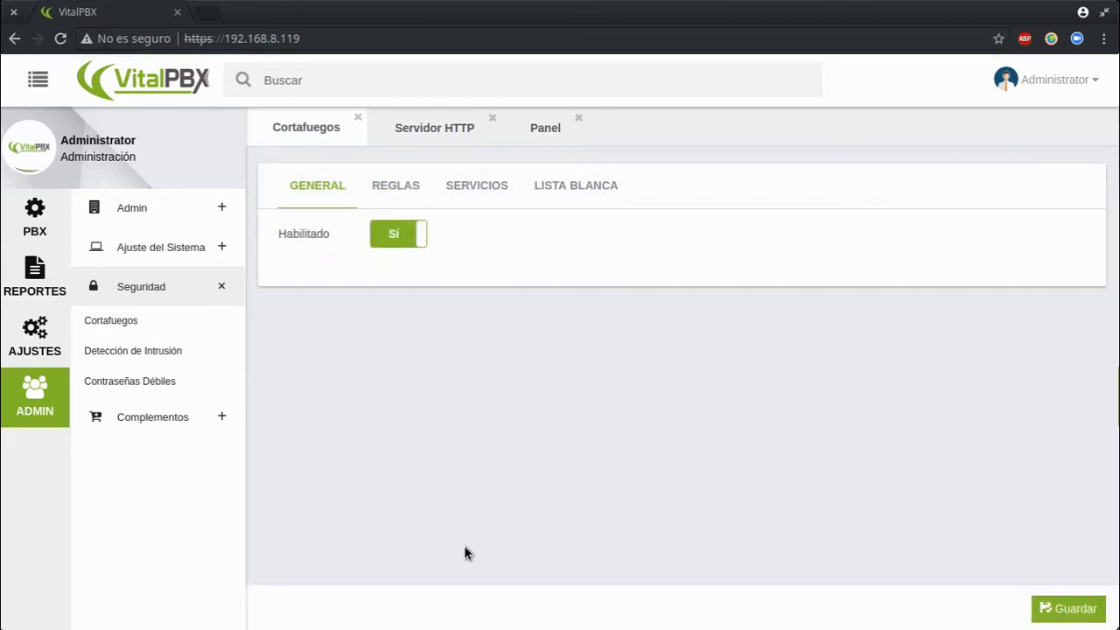
{"action": "left_click", "coordinate": [406, 194]}
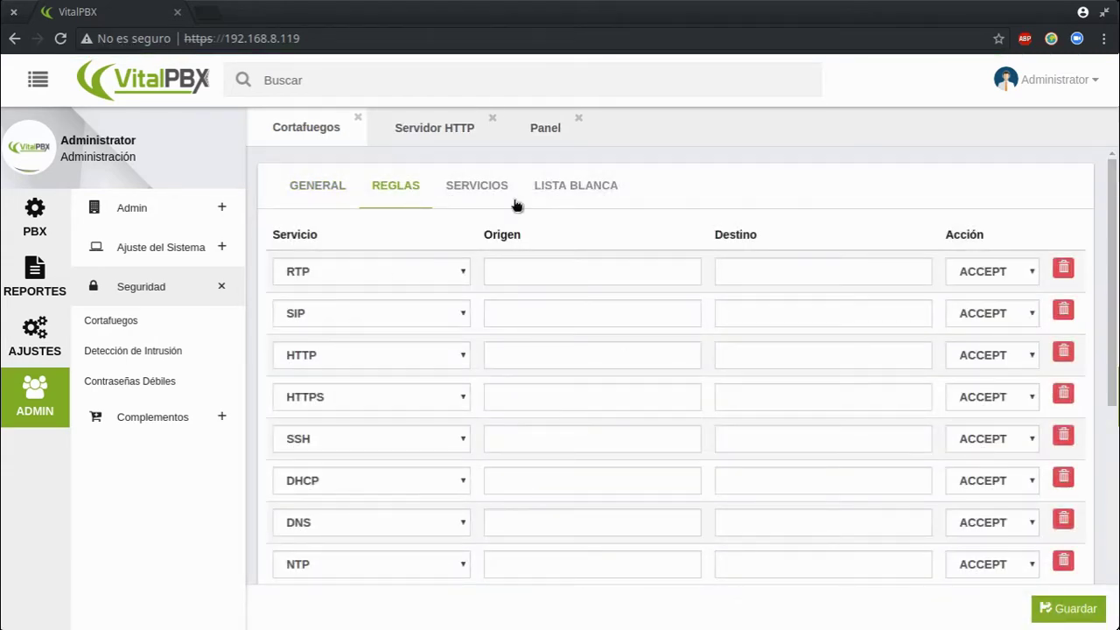
{"action": "scroll", "coordinate": [514, 337], "scroll_direction": "down", "scroll_amount": 4}
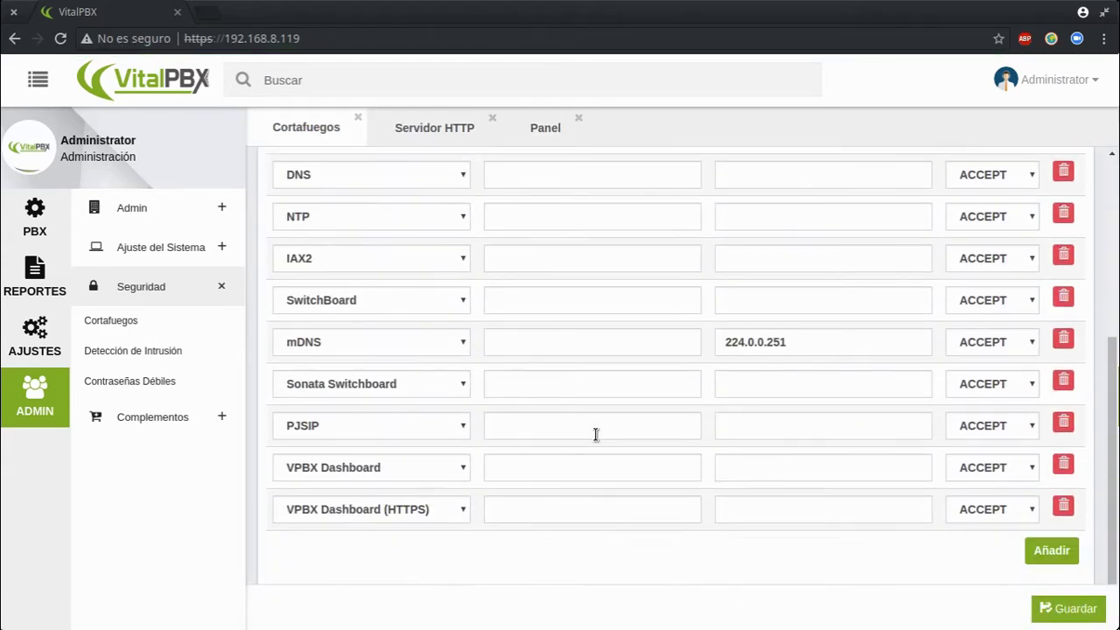
{"action": "scroll", "coordinate": [550, 416], "scroll_direction": "down", "scroll_amount": 1}
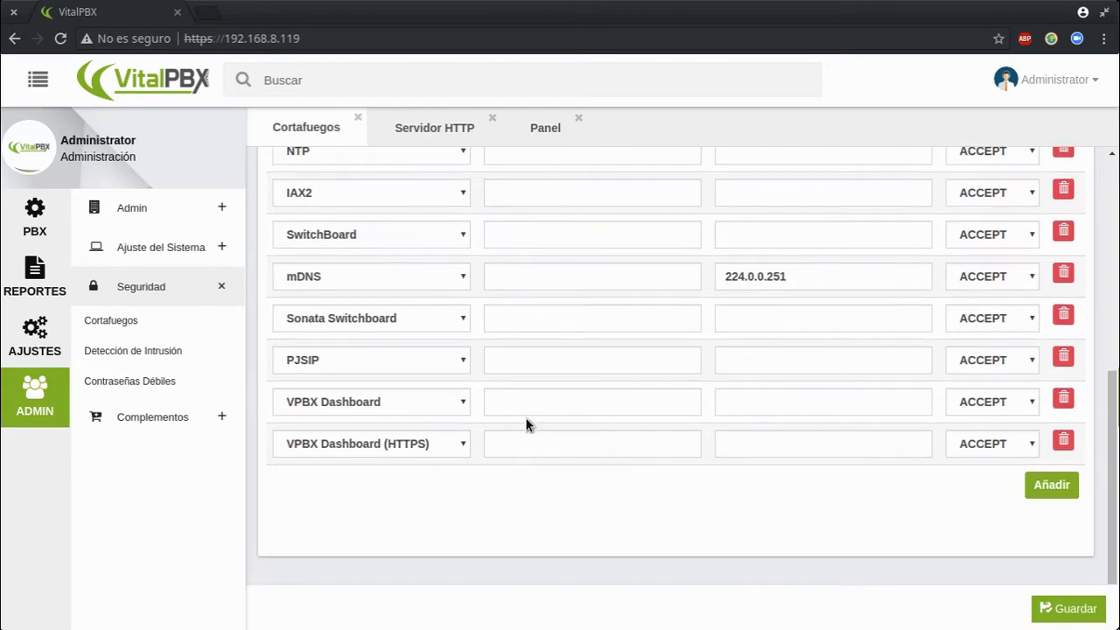
{"action": "scroll", "coordinate": [523, 416], "scroll_direction": "up", "scroll_amount": 6}
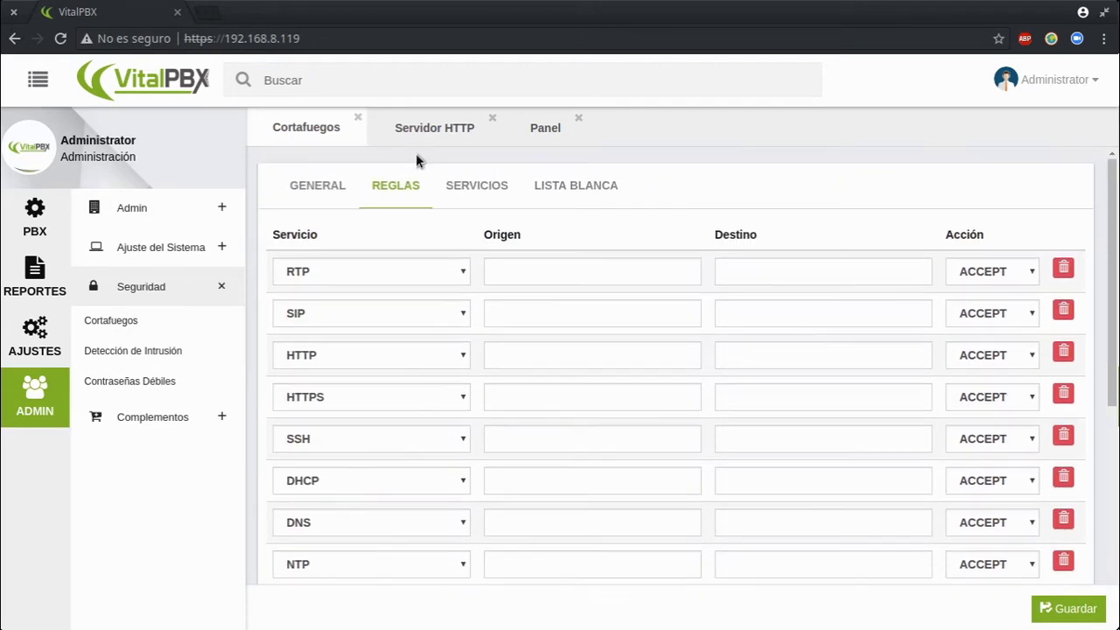
Browse the SERVICIOS list, including HTTPS 443, then view the empty LISTA BLANCA
{"action": "left_click", "coordinate": [460, 190]}
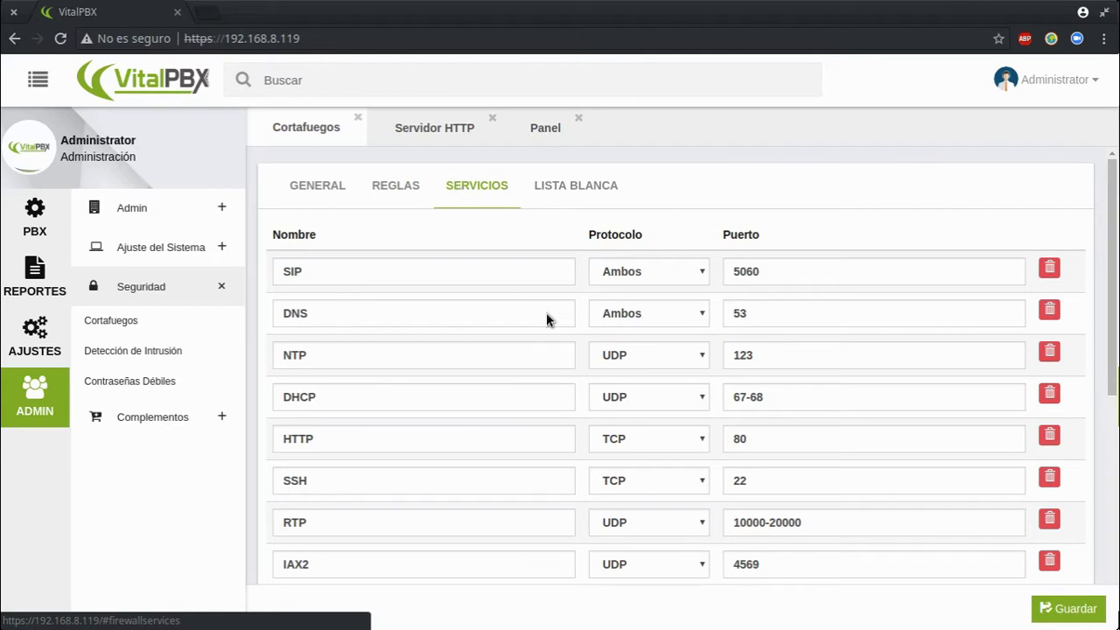
{"action": "scroll", "coordinate": [545, 426], "scroll_direction": "down", "scroll_amount": 10}
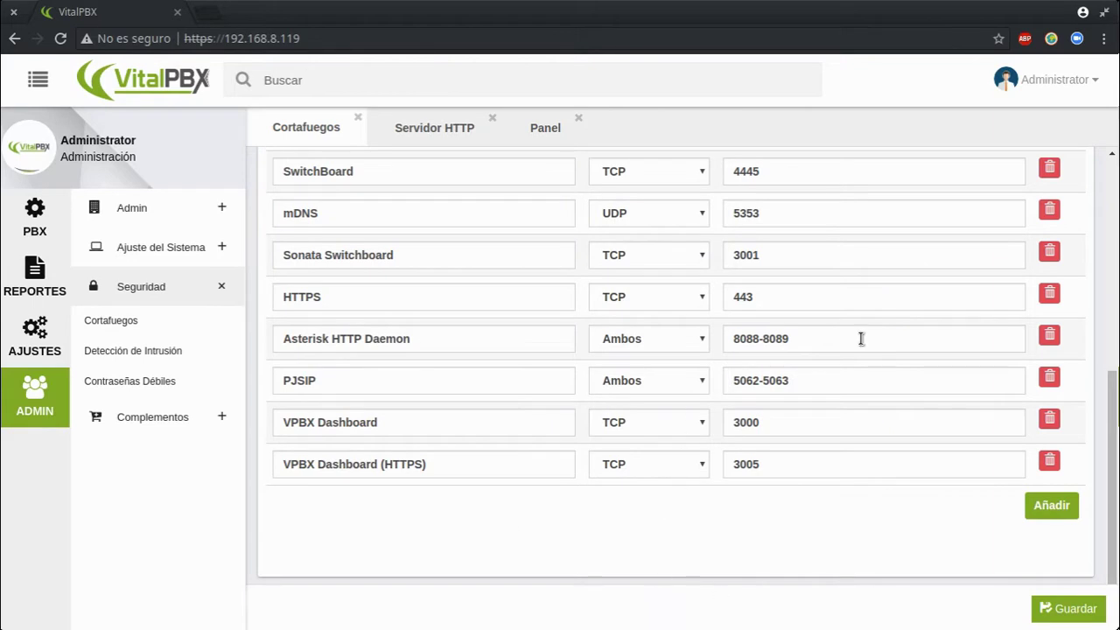
{"action": "scroll", "coordinate": [809, 376], "scroll_direction": "up", "scroll_amount": 3}
{"action": "scroll", "coordinate": [472, 383], "scroll_direction": "up", "scroll_amount": 3}
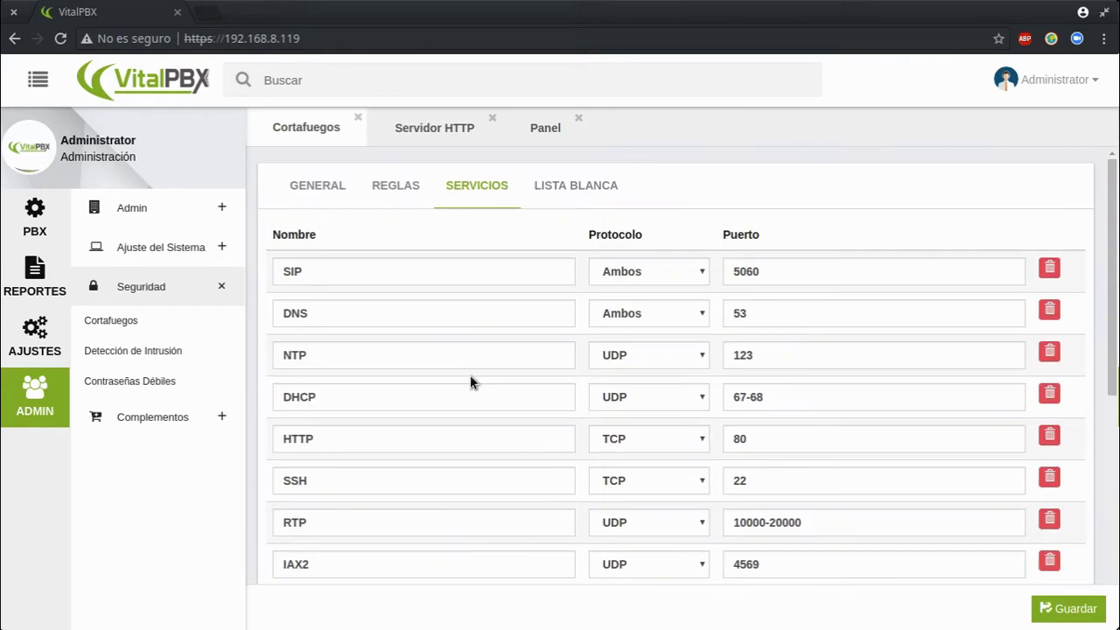
{"action": "left_click", "coordinate": [576, 184]}
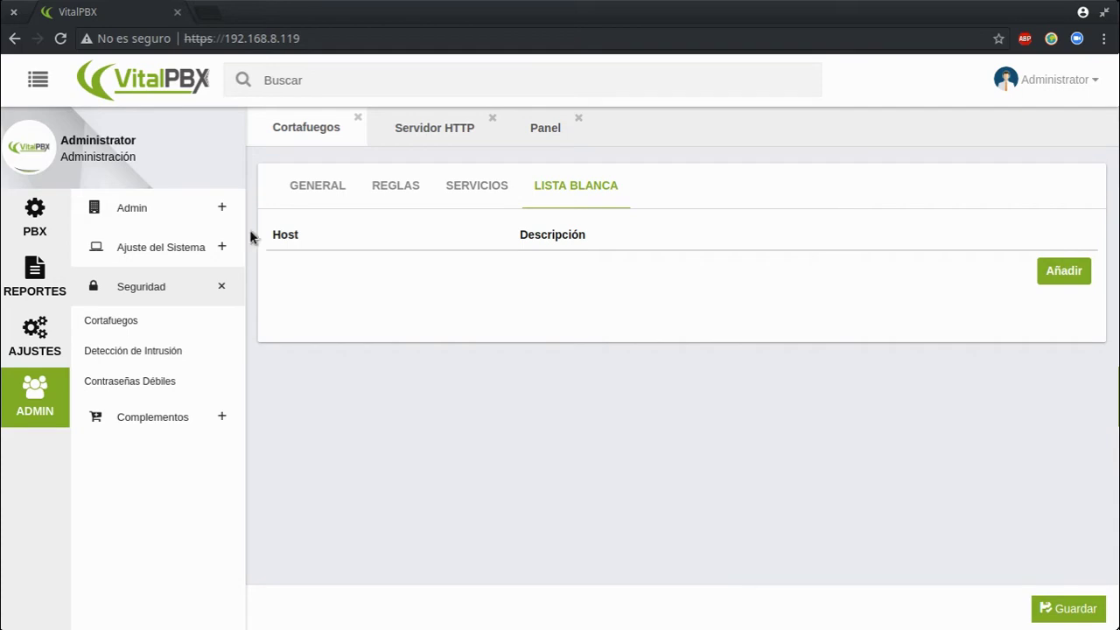
Open Seguridad > Detección de Intrusión showing 5 attempts, 600 s window, 1800 s ban
{"action": "left_click", "coordinate": [116, 350]}
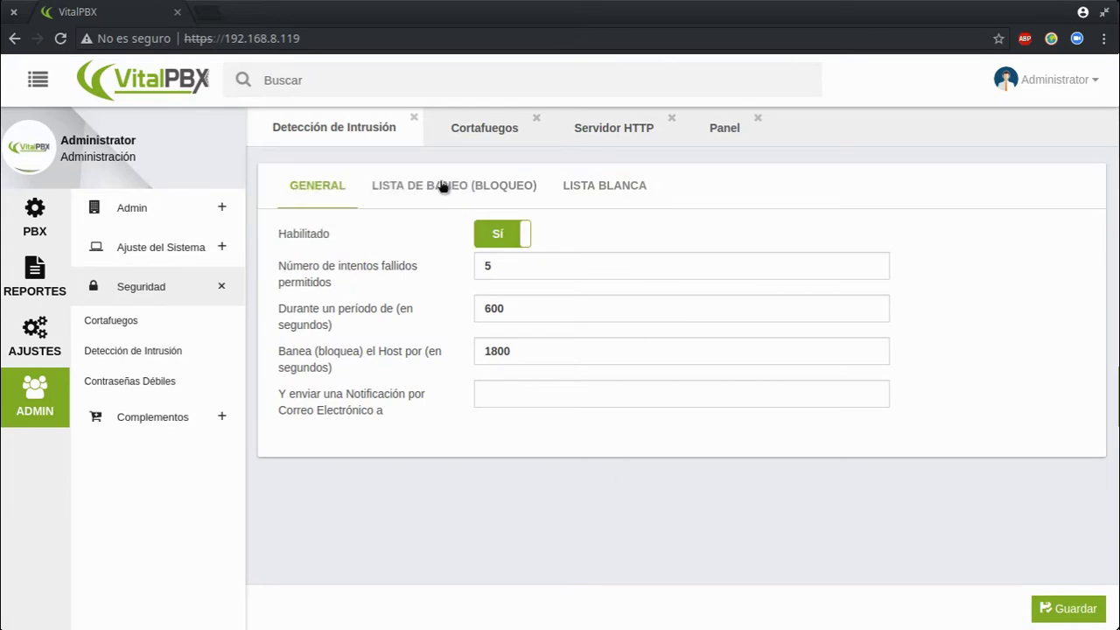
View the intrusion detection LISTA DE BANEO and LISTA BLANCA, then return to GENERAL
{"action": "left_click", "coordinate": [516, 180]}
{"action": "left_click", "coordinate": [612, 197]}
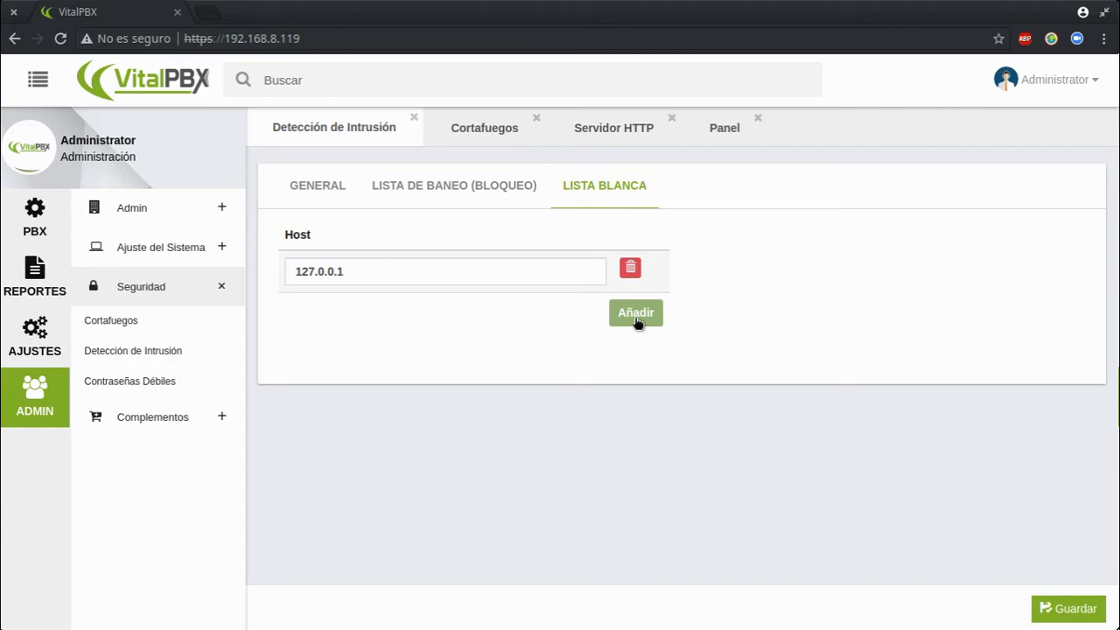
{"action": "left_click", "coordinate": [320, 187]}
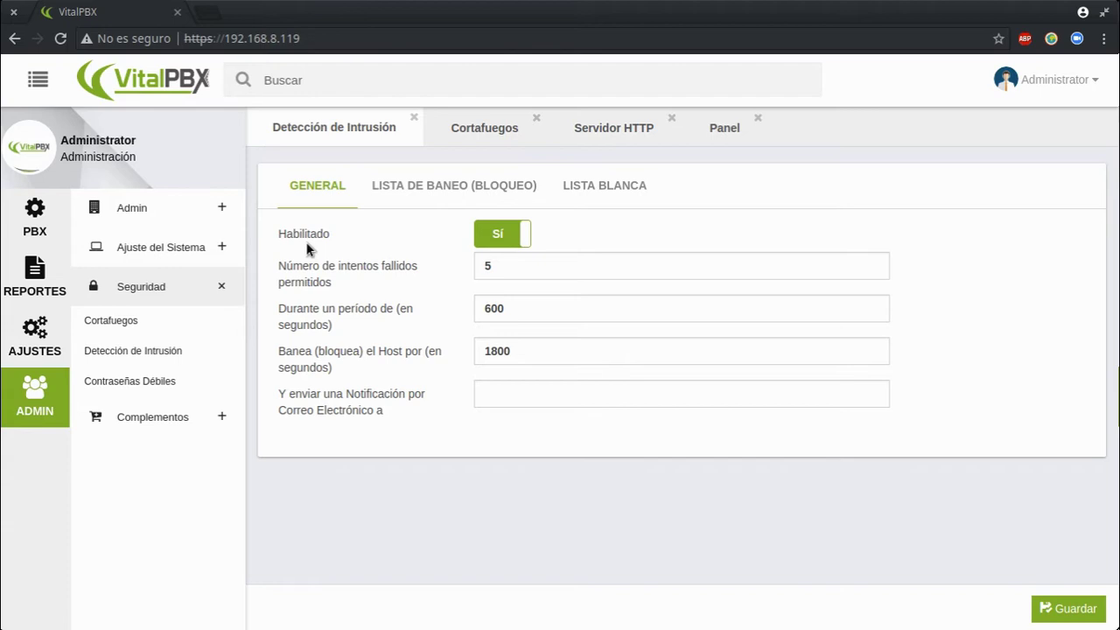
Check the empty Contraseñas Débiles report, then open the Complementos add-ons page
{"action": "left_click", "coordinate": [160, 380]}
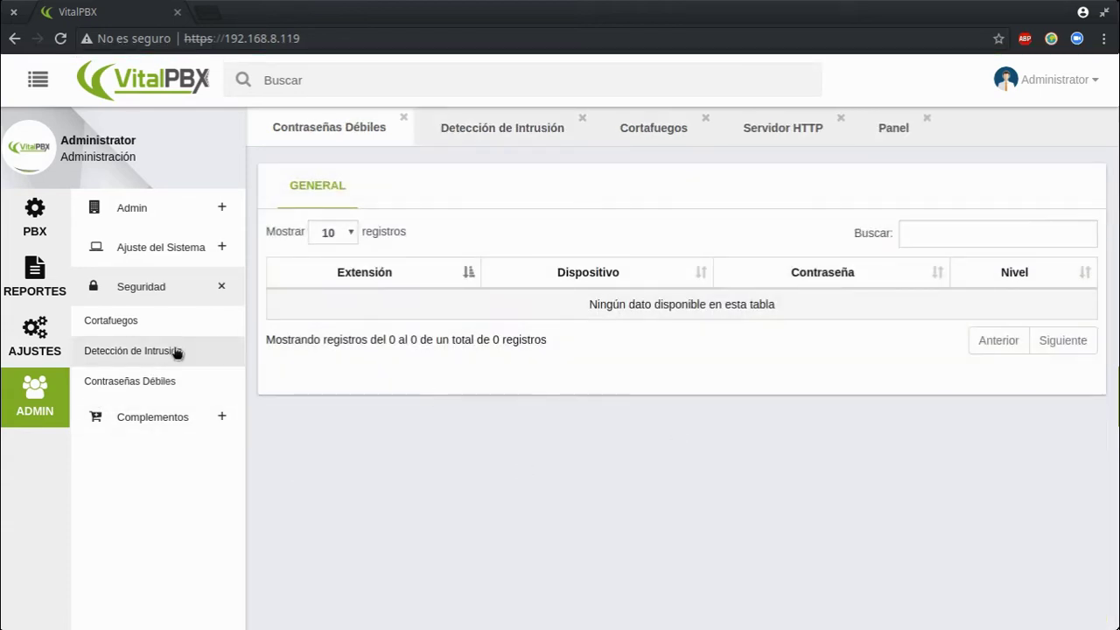
{"action": "left_click", "coordinate": [156, 422]}
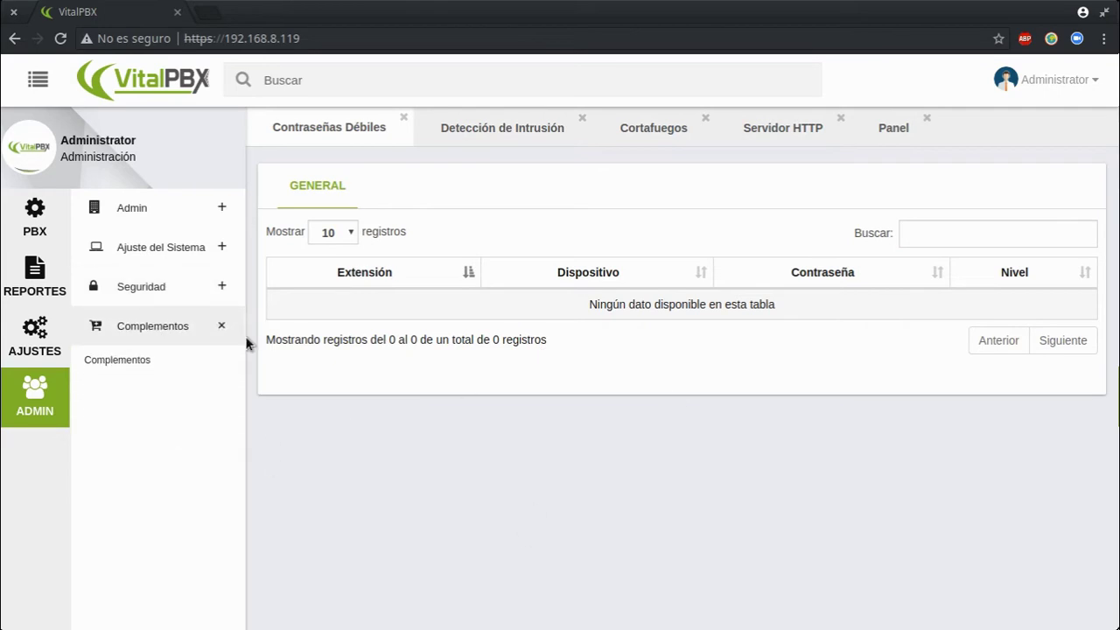
{"action": "left_click", "coordinate": [124, 362]}
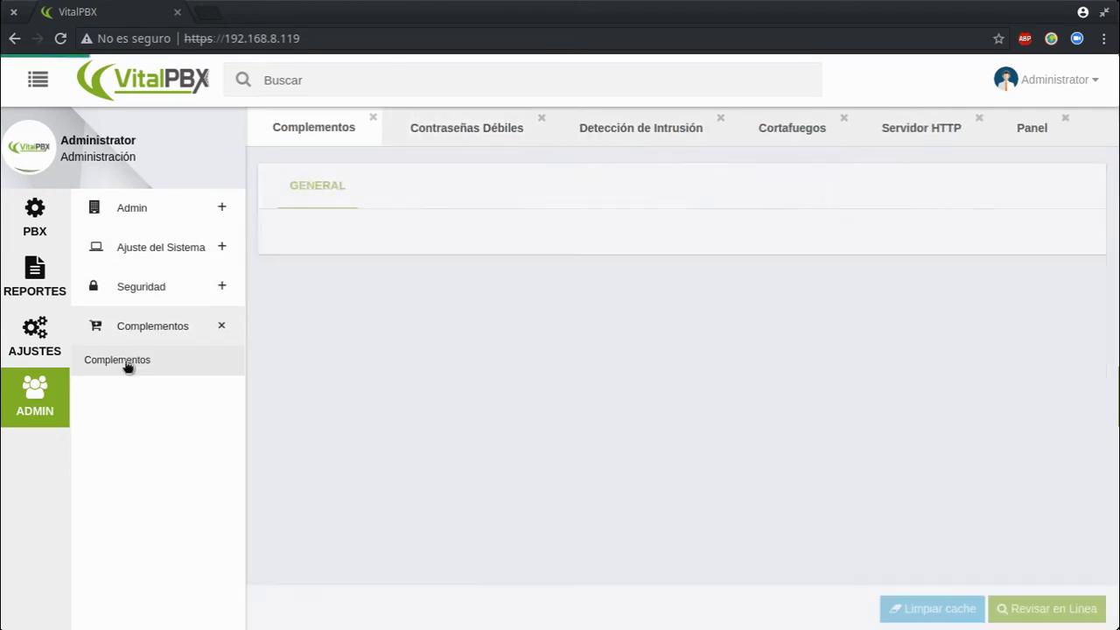
Close the weak passwords and intrusion detection pages, returning to the Complementos page
{"action": "left_click", "coordinate": [543, 117]}
{"action": "left_click", "coordinate": [553, 118]}
{"action": "left_click", "coordinate": [558, 117]}
{"action": "left_click", "coordinate": [558, 122]}
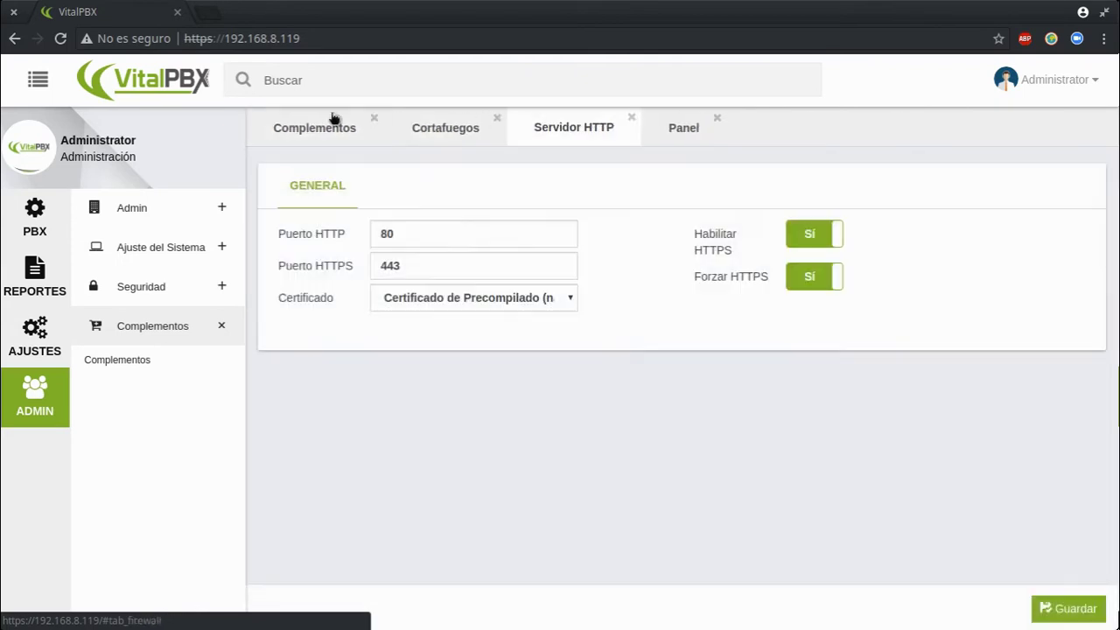
Use Cerrar Otras to keep only Complementos, hide the sidebar, and check online for add-ons
{"action": "right_click", "coordinate": [317, 128]}
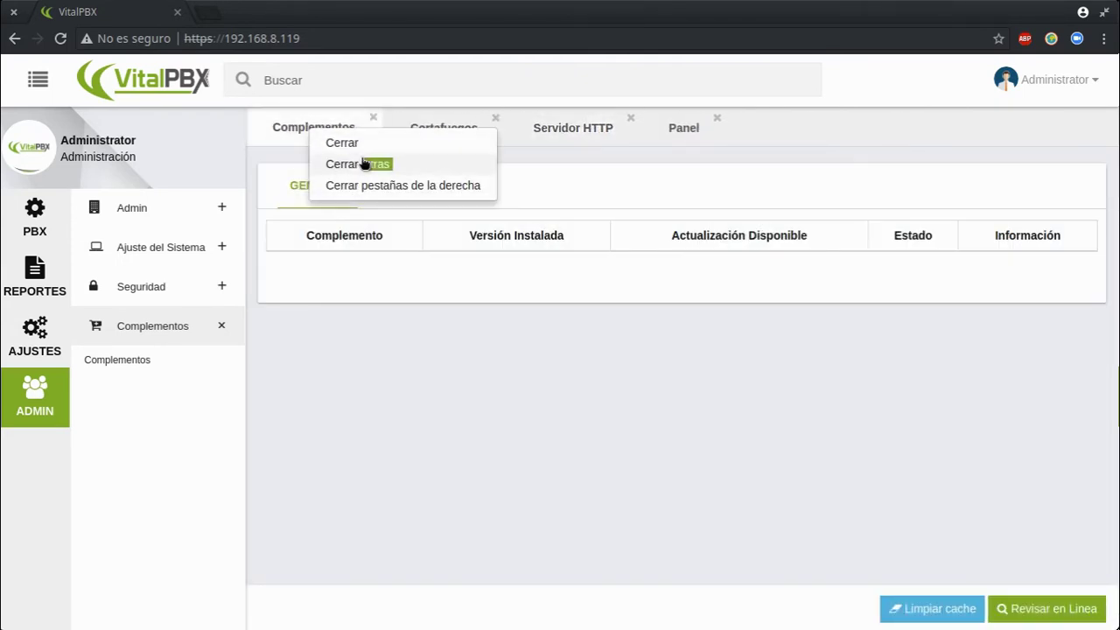
{"action": "left_click", "coordinate": [361, 164]}
{"action": "right_click", "coordinate": [296, 136]}
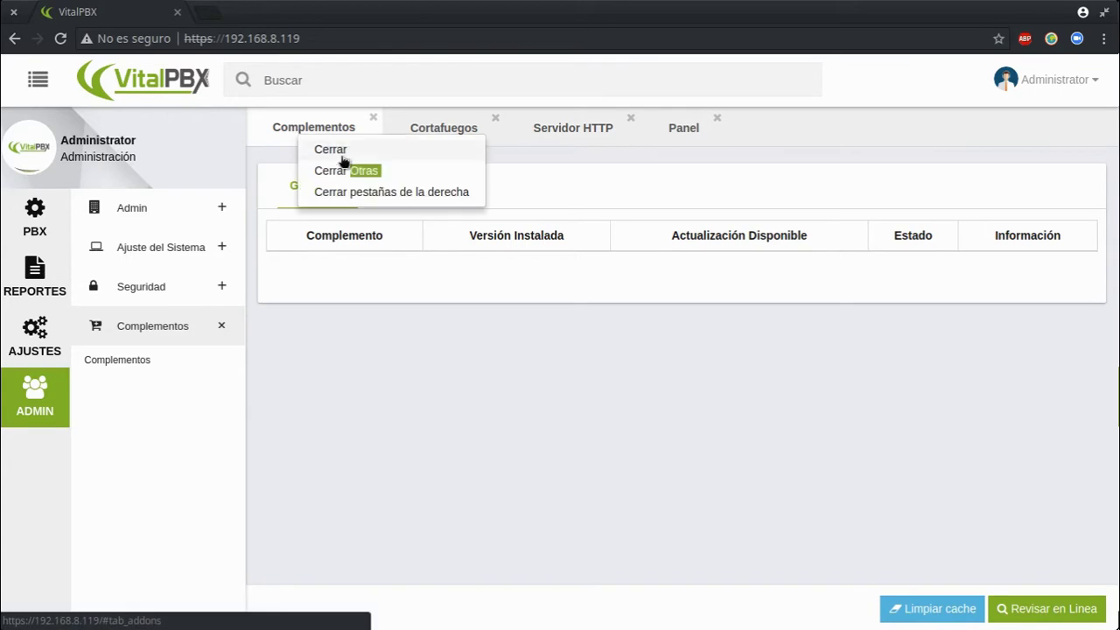
{"action": "left_click", "coordinate": [342, 172]}
{"action": "left_click", "coordinate": [40, 81]}
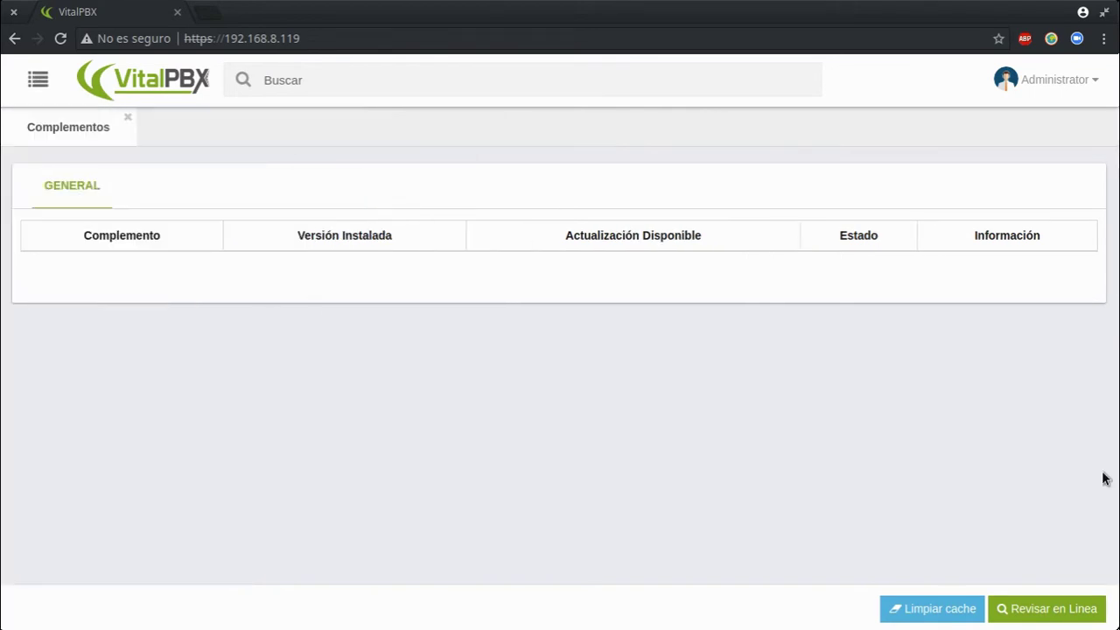
{"action": "left_click", "coordinate": [1045, 609]}
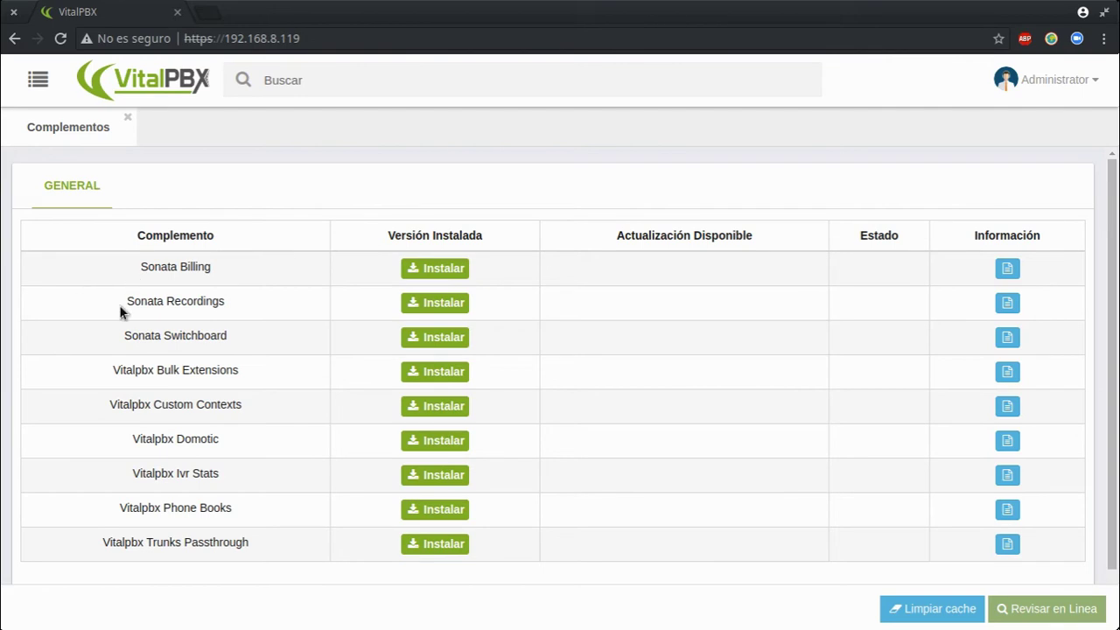
Highlight the Sonata Switchboard, Bulk Extensions, Custom Contexts and Domotic add-on names
{"action": "left_click_drag", "start_coordinate": [105, 335], "coordinate": [199, 336]}
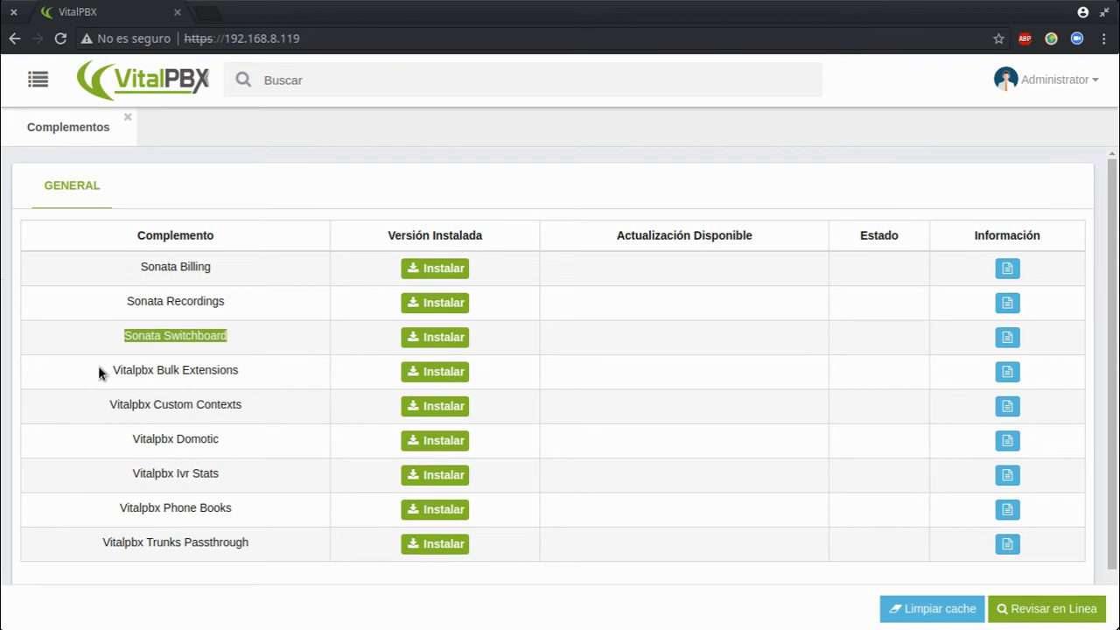
{"action": "left_click_drag", "start_coordinate": [98, 367], "coordinate": [282, 383]}
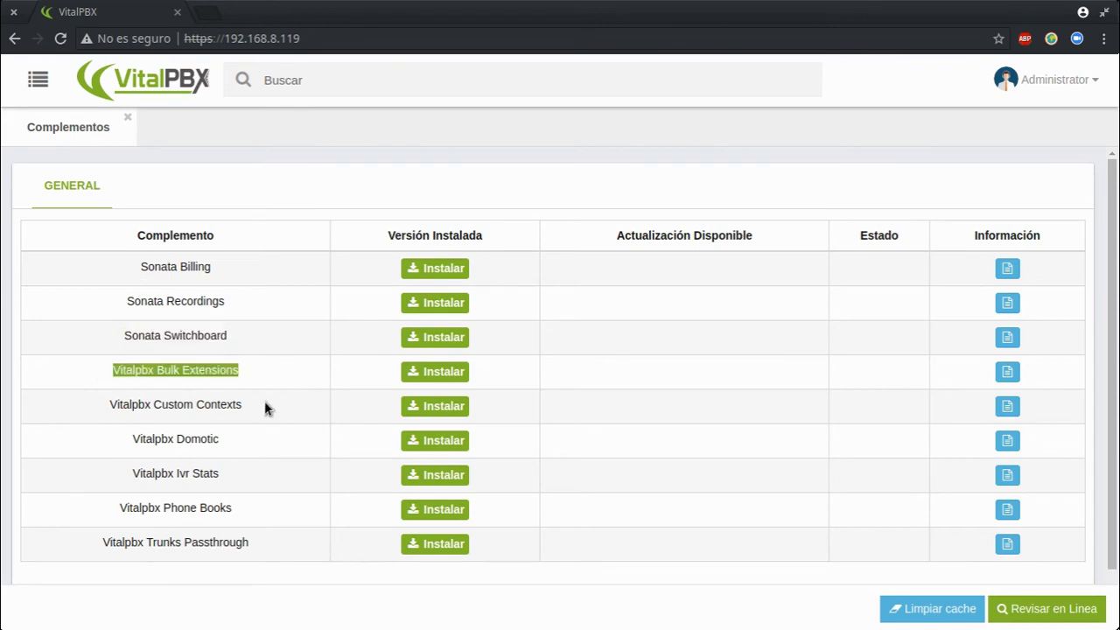
{"action": "left_click_drag", "start_coordinate": [88, 402], "coordinate": [249, 402]}
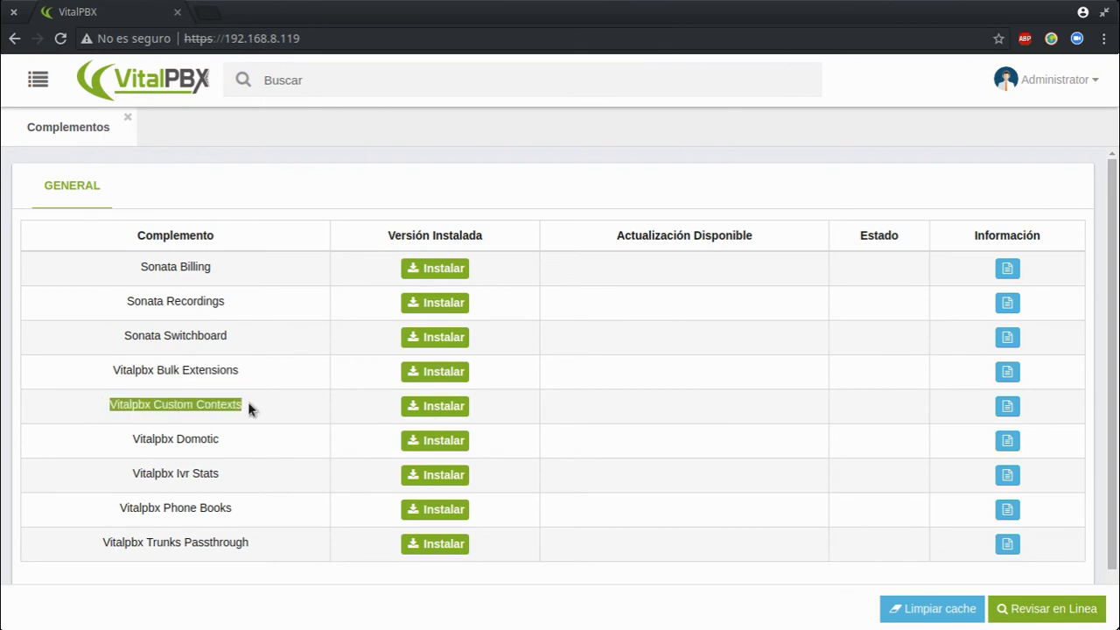
{"action": "left_click_drag", "start_coordinate": [129, 438], "coordinate": [225, 445]}
{"action": "left_click", "coordinate": [225, 445]}
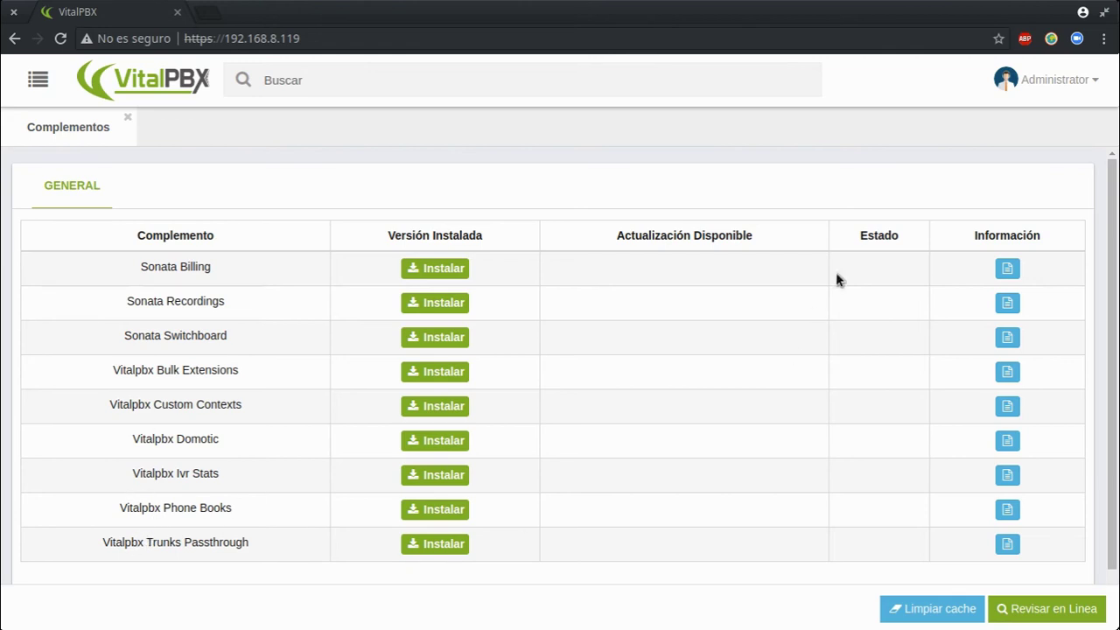
Read the Sonata Billing, Recordings and Switchboard descriptions, then close the Complementos page
{"action": "left_click", "coordinate": [1007, 268]}
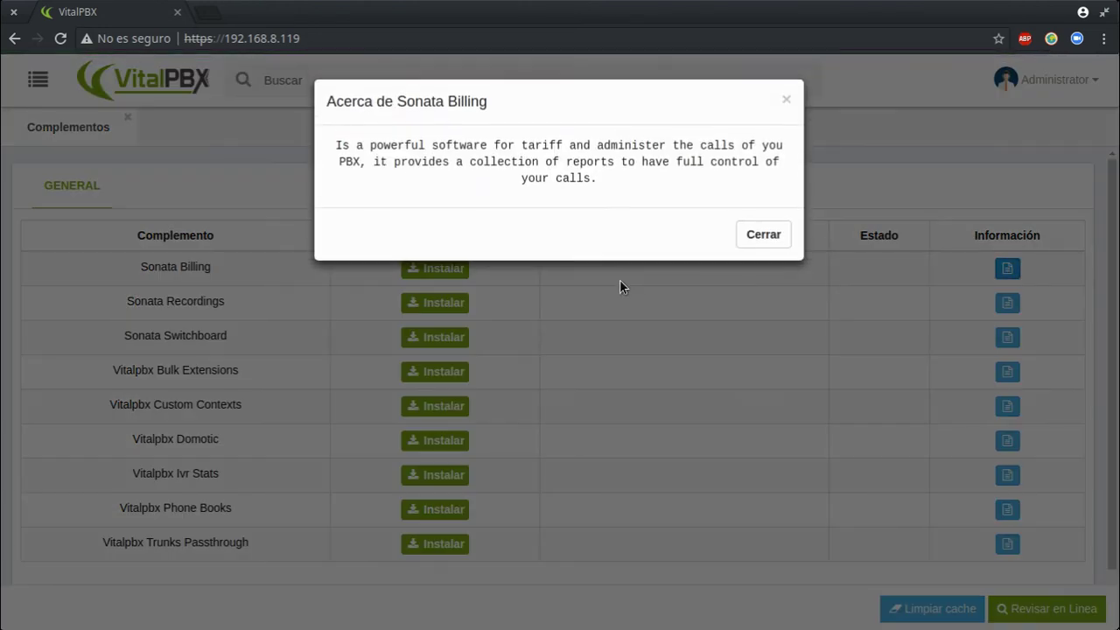
{"action": "left_click", "coordinate": [754, 225]}
{"action": "left_click", "coordinate": [1006, 304]}
{"action": "left_click", "coordinate": [763, 219]}
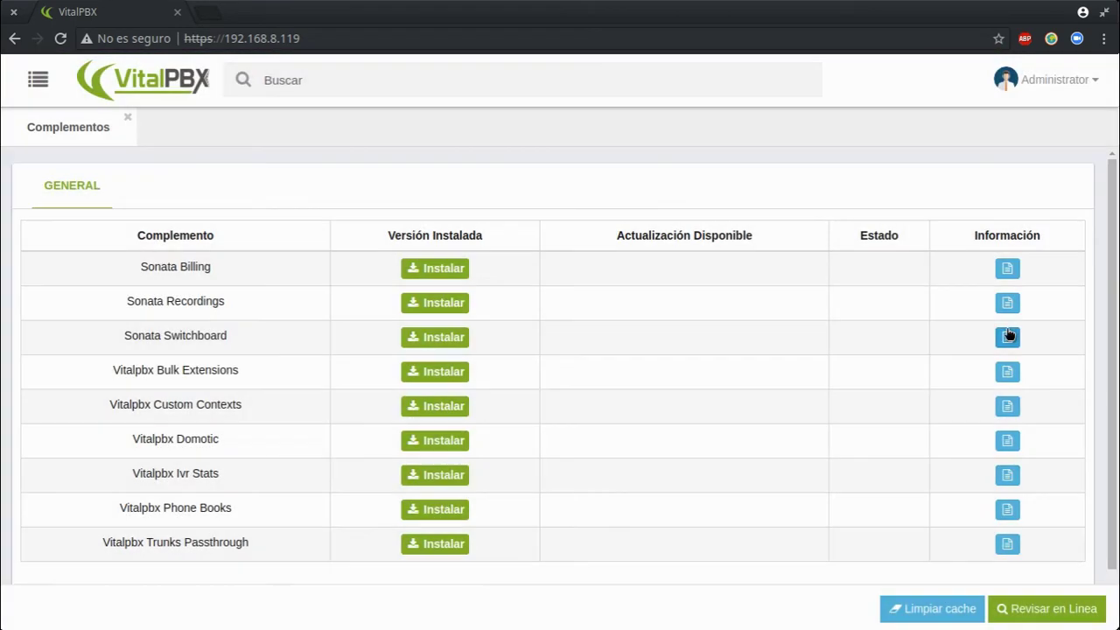
{"action": "left_click", "coordinate": [1006, 336]}
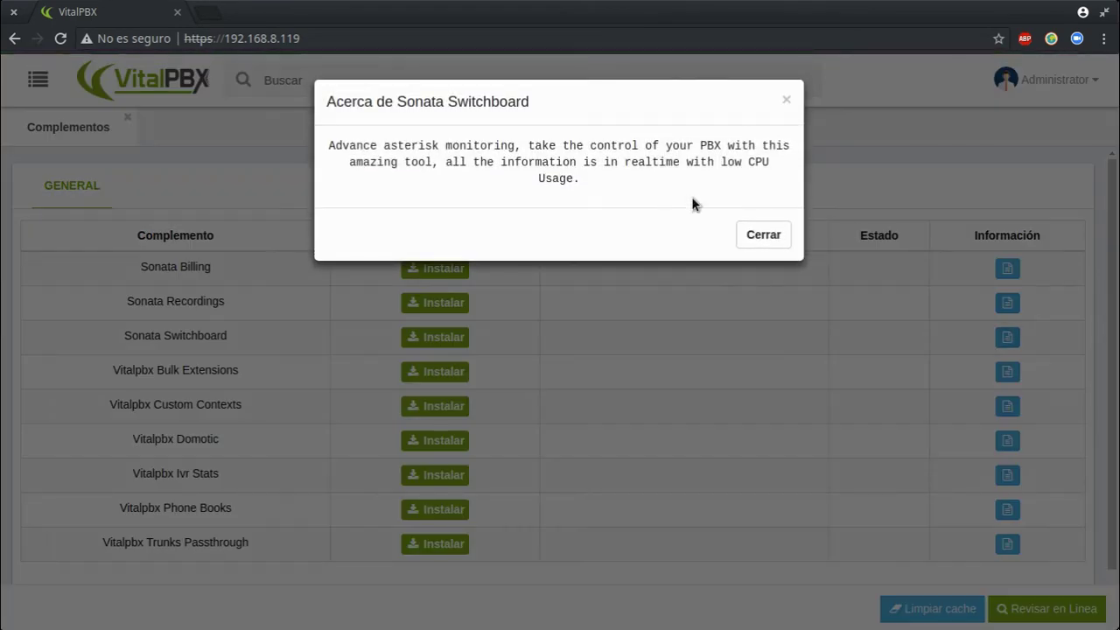
{"action": "left_click", "coordinate": [743, 237]}
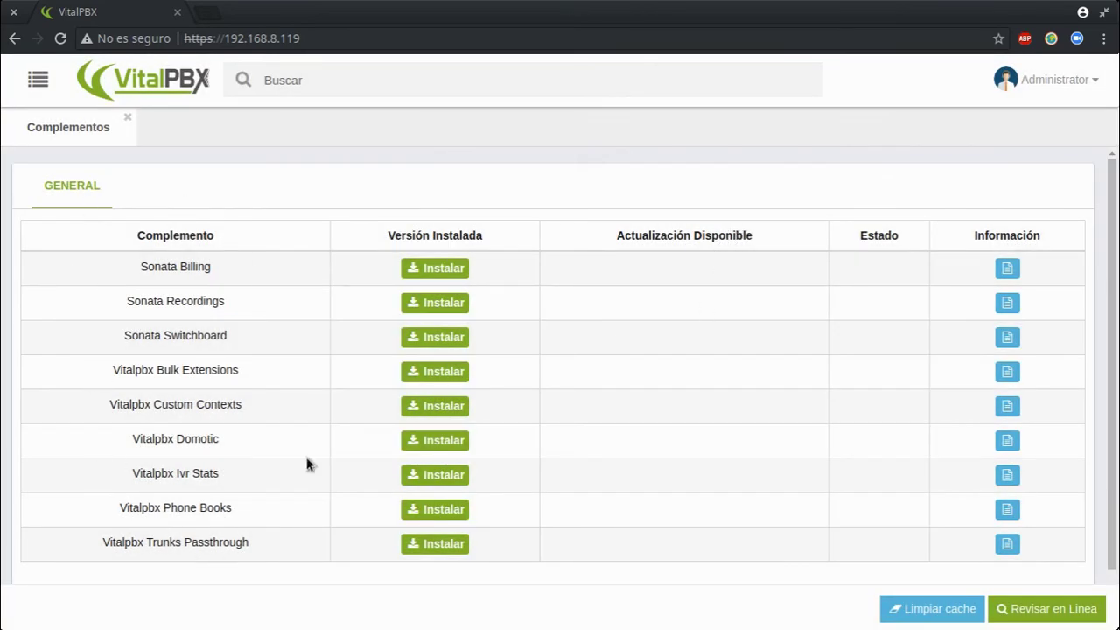
{"action": "left_click", "coordinate": [127, 122]}
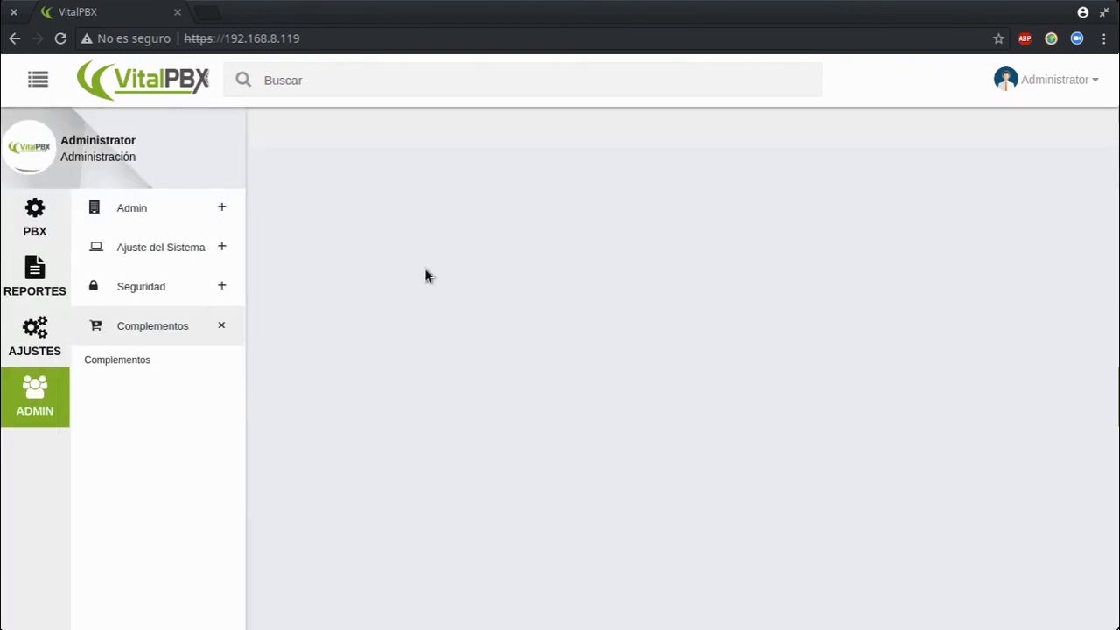